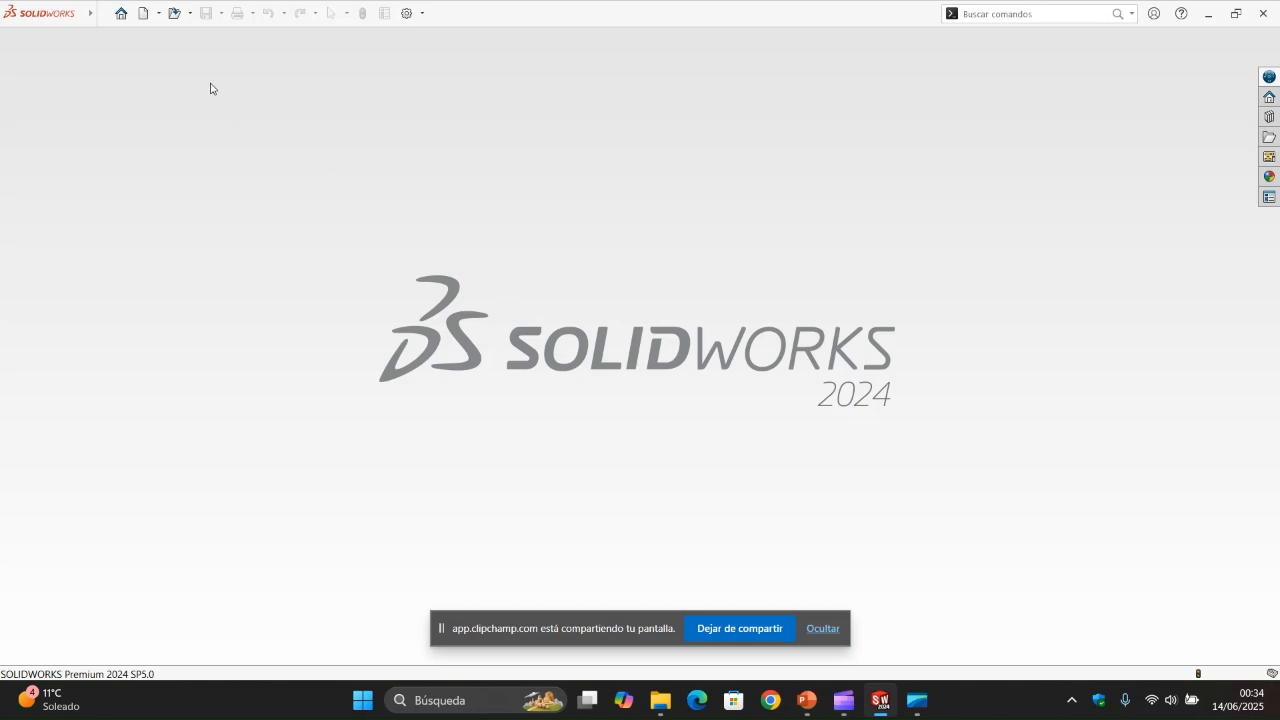
Step: Create a new part document and set its unit system to CGS (centimetre, gram, second)
{"action": "left_click", "coordinate": [157, 16]}
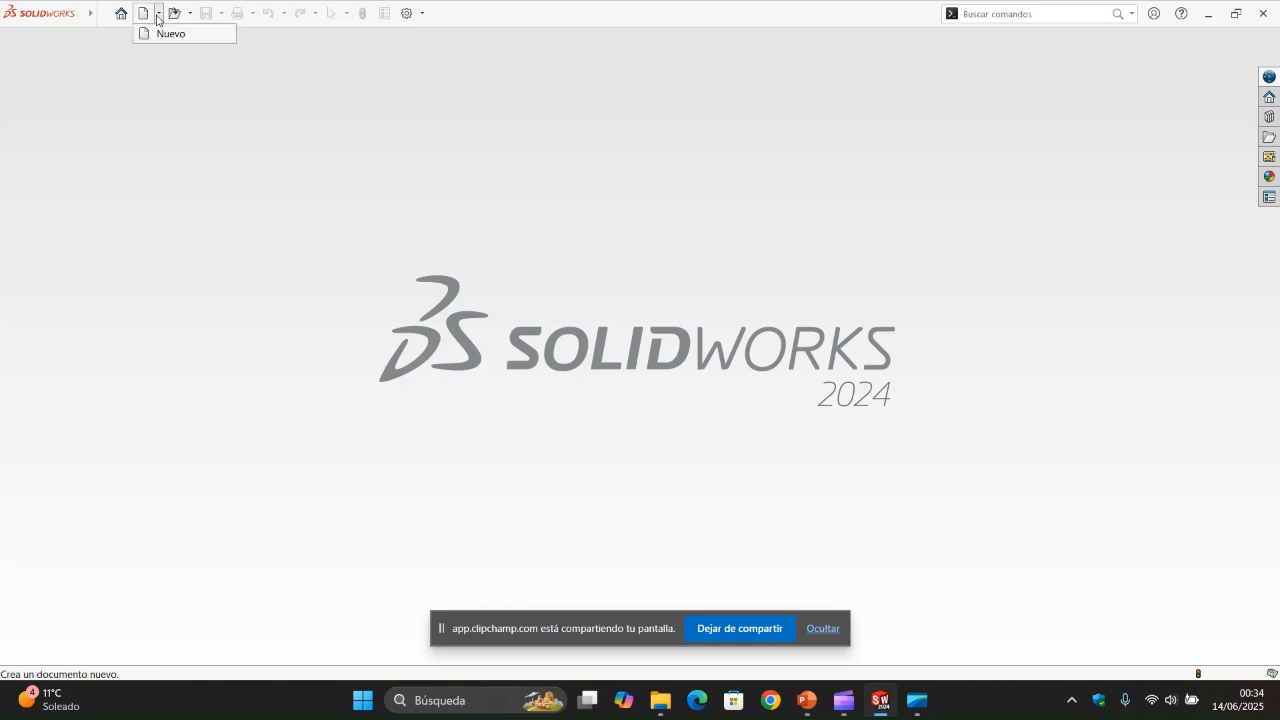
{"action": "left_click", "coordinate": [162, 34]}
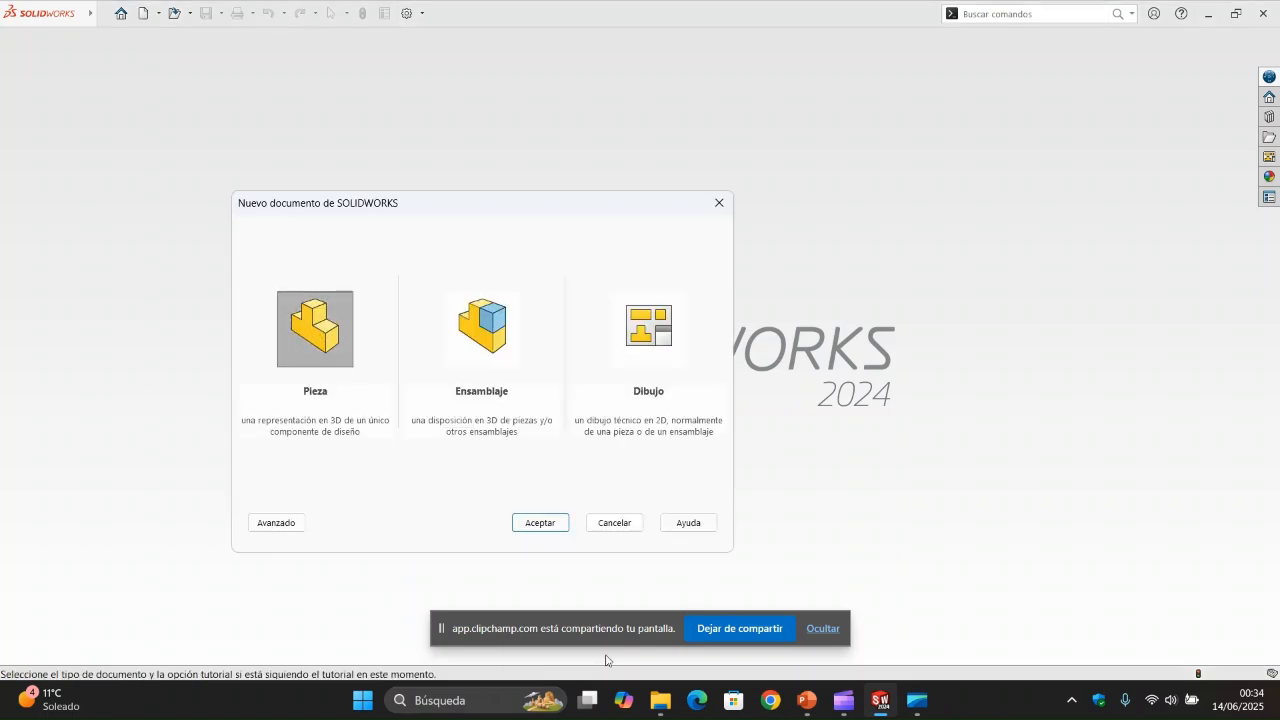
{"action": "left_click", "coordinate": [530, 522]}
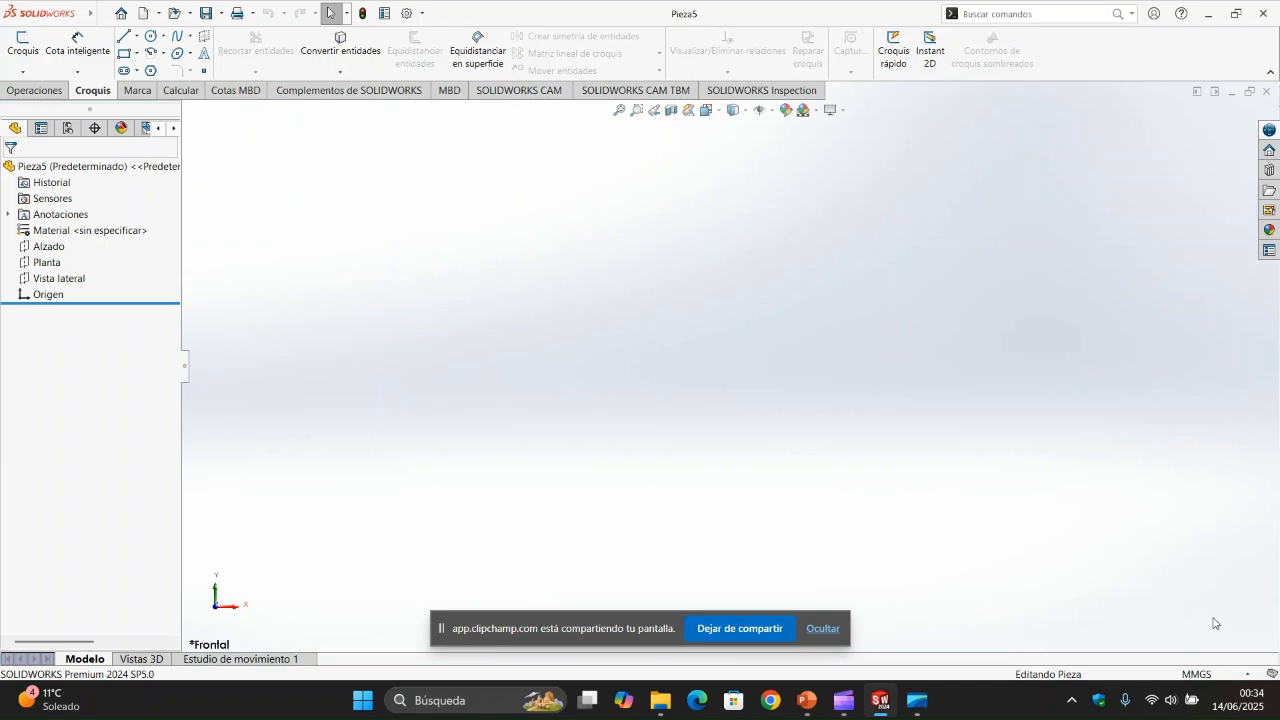
{"action": "left_click", "coordinate": [1228, 675]}
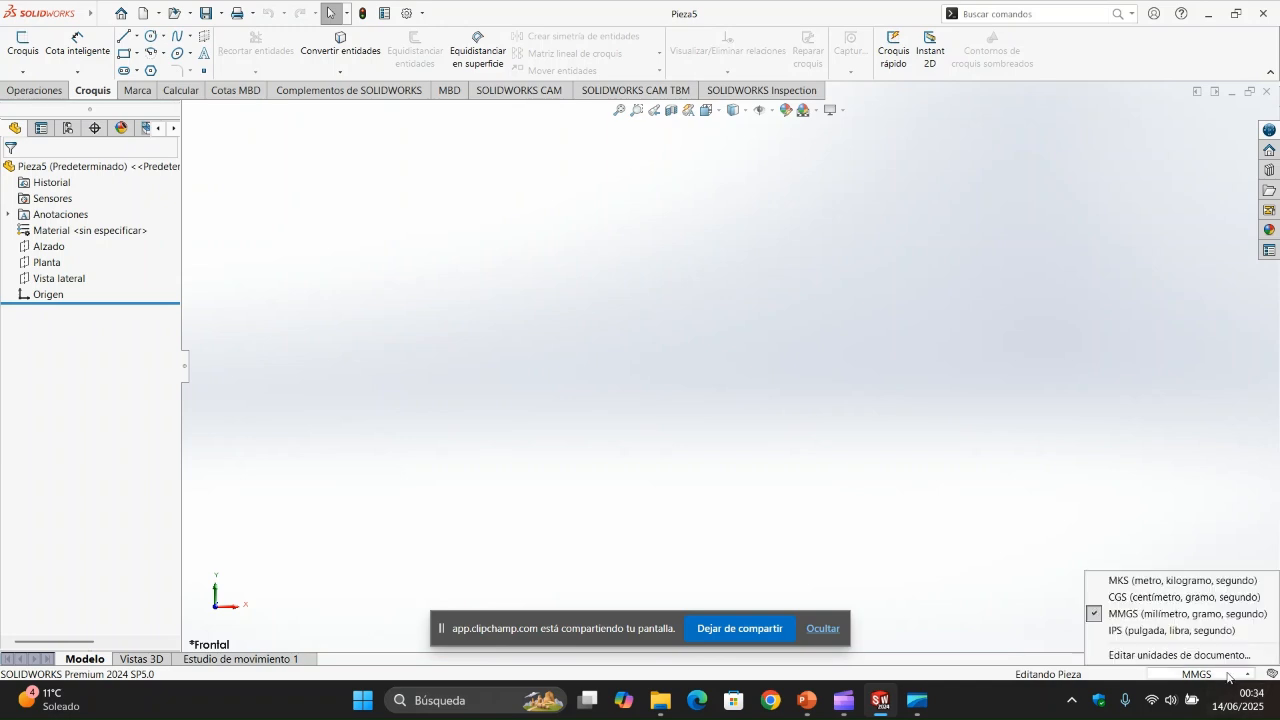
{"action": "left_click", "coordinate": [1140, 598]}
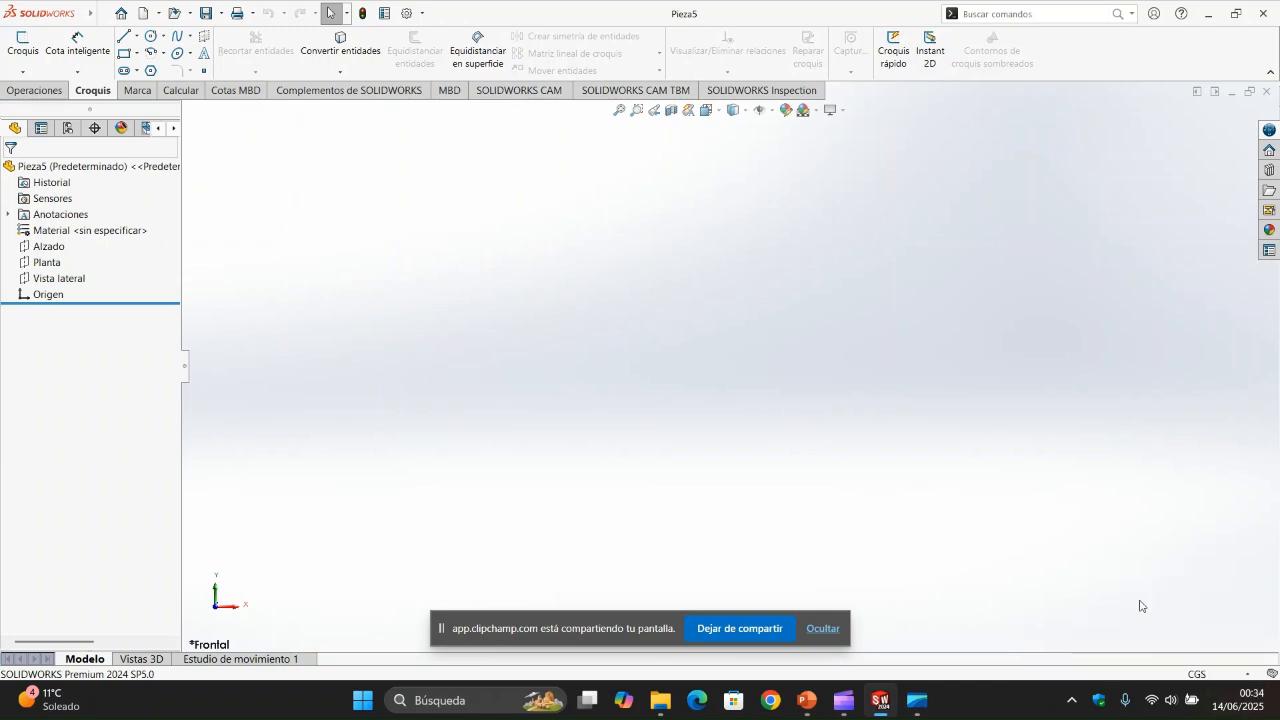
Step: On the Alzado plane, sketch a horizontal straight slot starting at the origin, about 7.54 cm between centres and 2.14 cm wide
{"action": "left_click", "coordinate": [41, 248]}
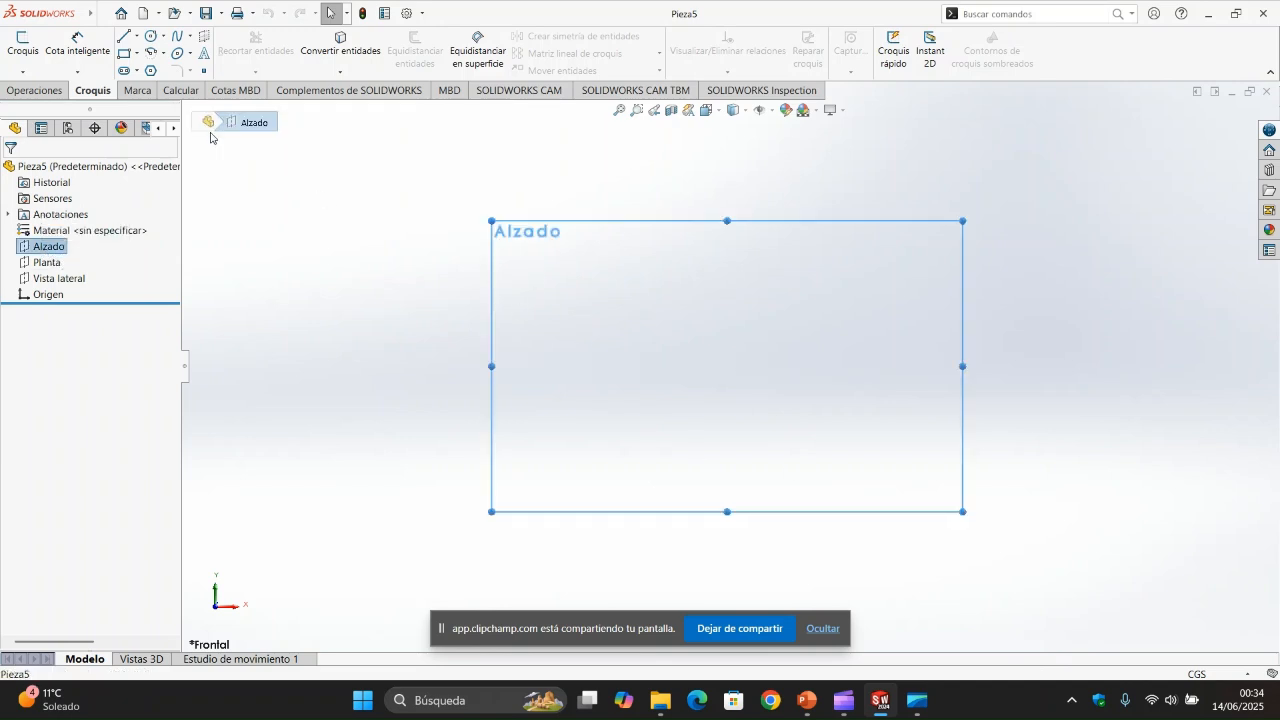
{"action": "right_click", "coordinate": [45, 246]}
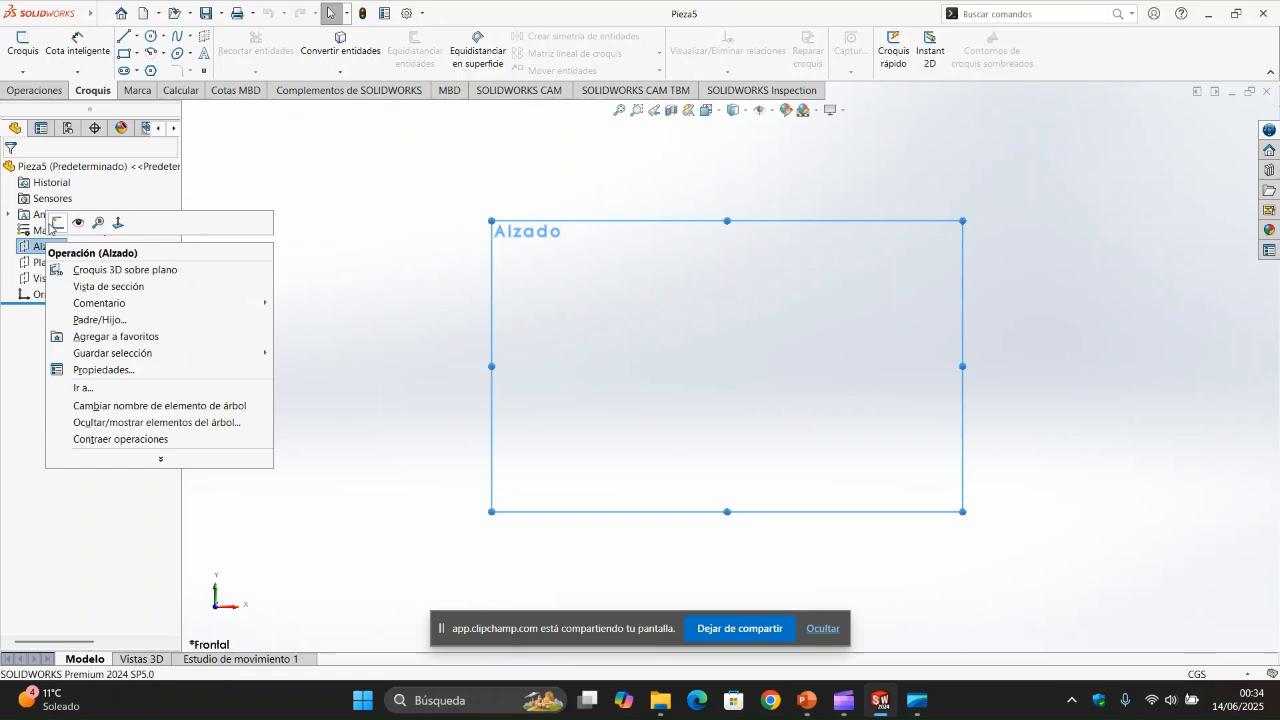
{"action": "left_click", "coordinate": [57, 223]}
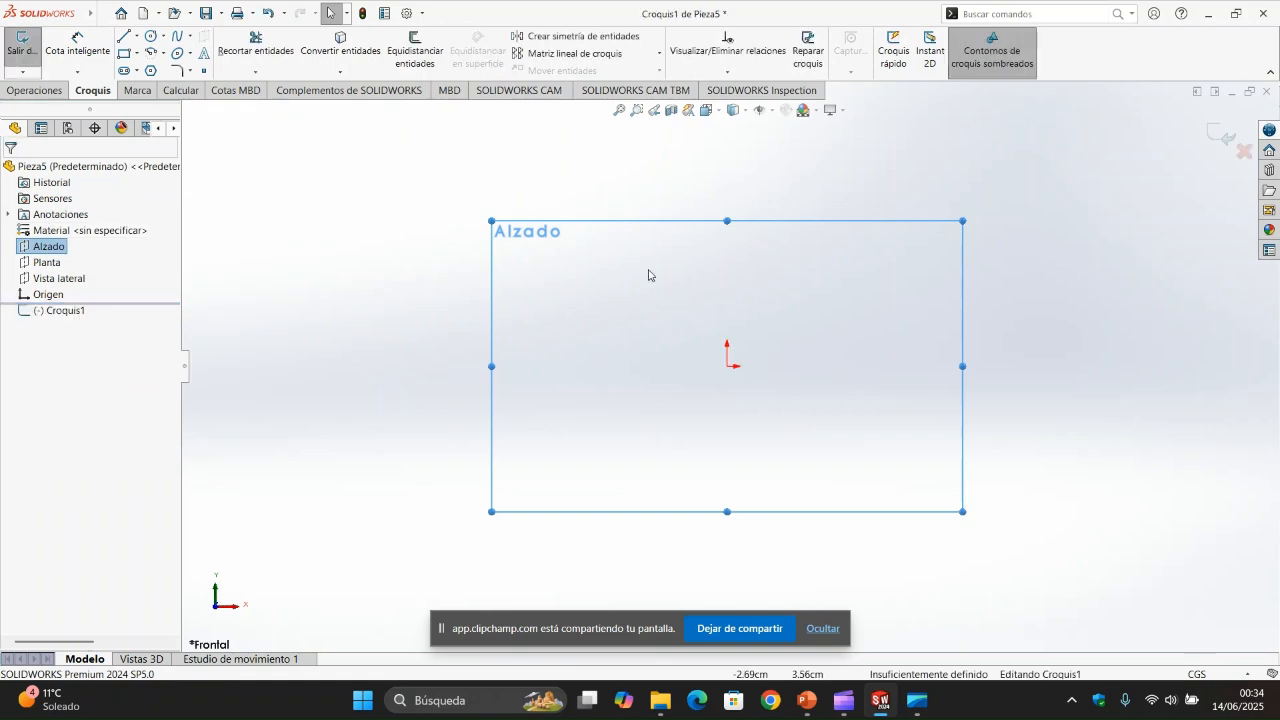
{"action": "left_click", "coordinate": [138, 72]}
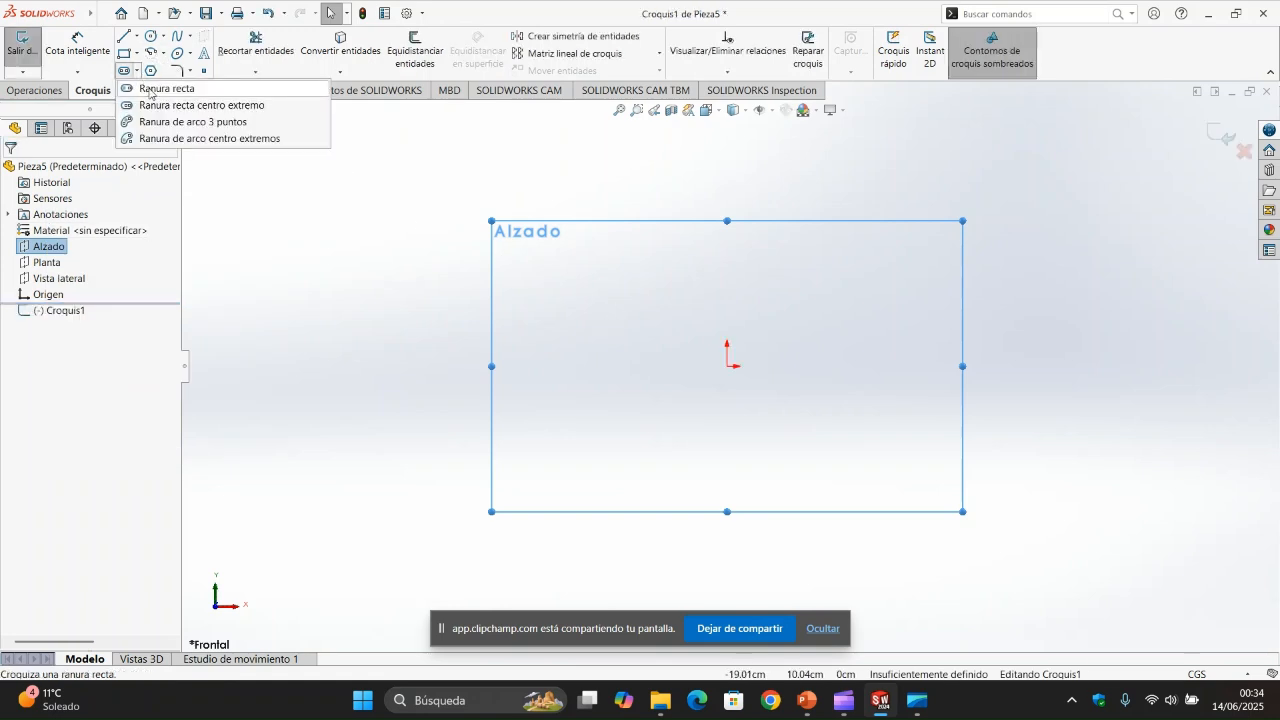
{"action": "left_click", "coordinate": [150, 89]}
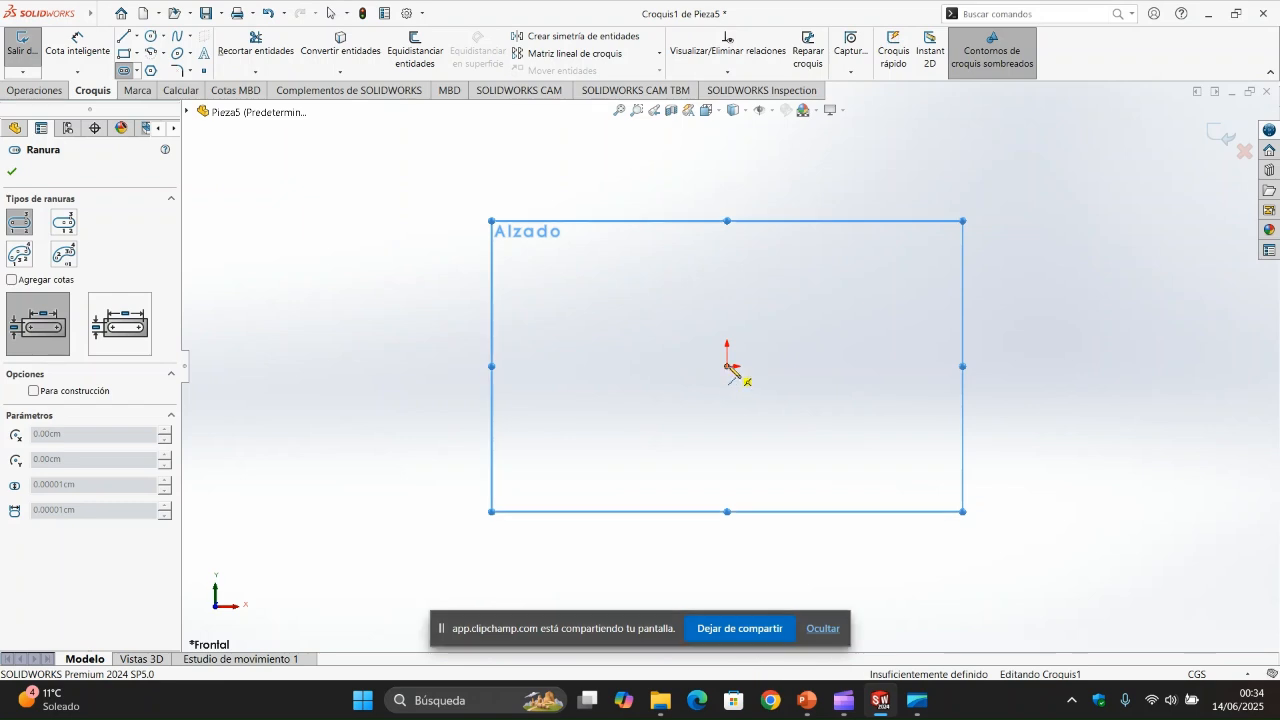
{"action": "left_click", "coordinate": [728, 366]}
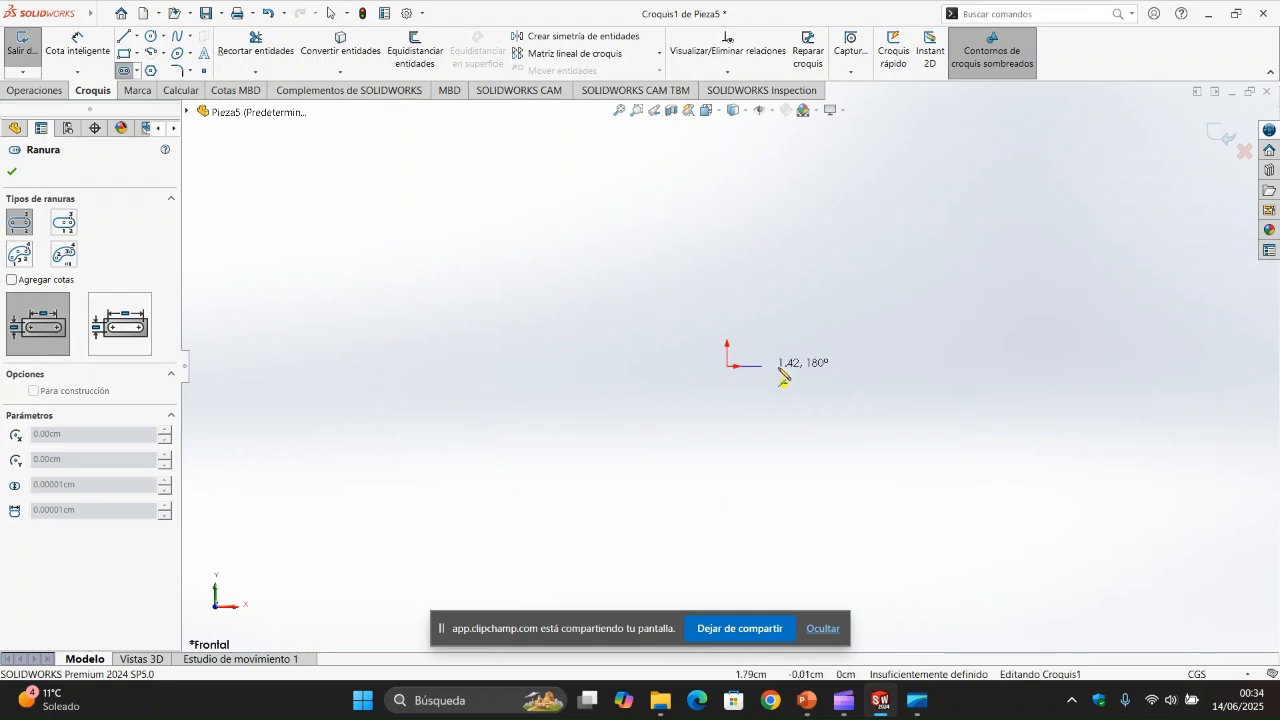
{"action": "left_click", "coordinate": [929, 366]}
{"action": "left_click", "coordinate": [948, 402]}
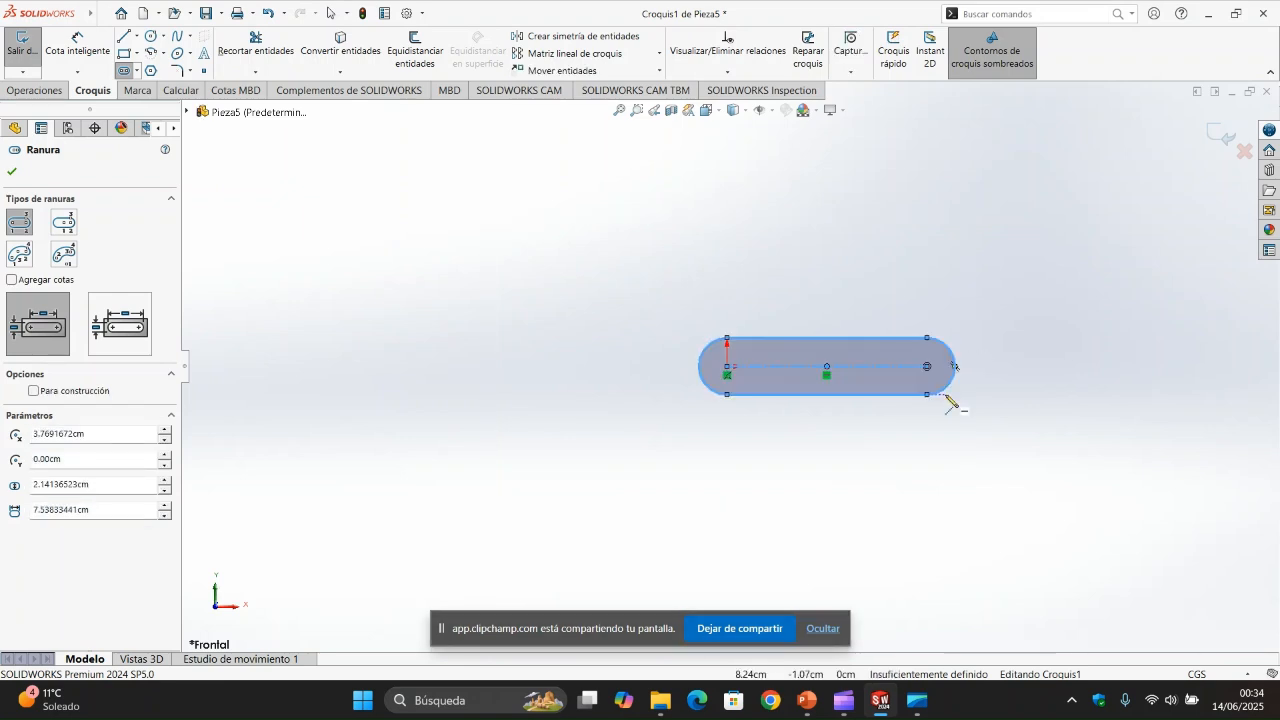
{"action": "key", "text": "Escape"}
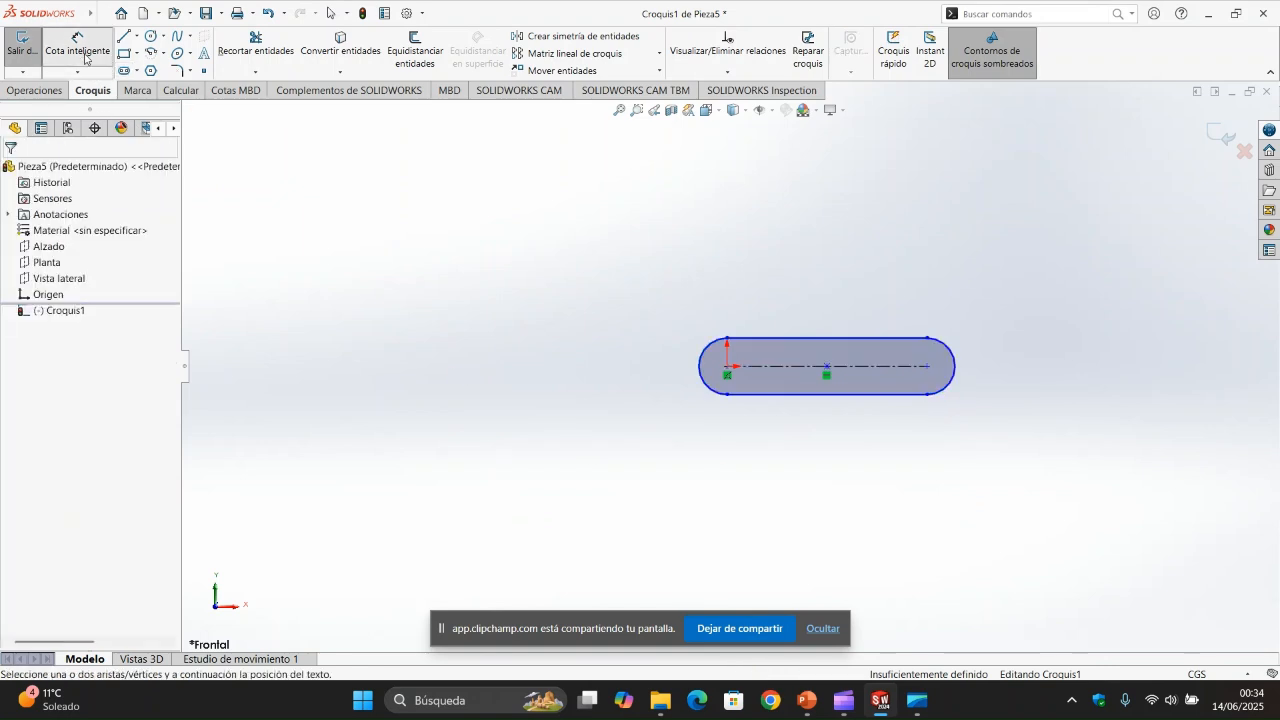
Step: Dimension the slot's centre-to-centre length as 4 cm
{"action": "left_click", "coordinate": [842, 367]}
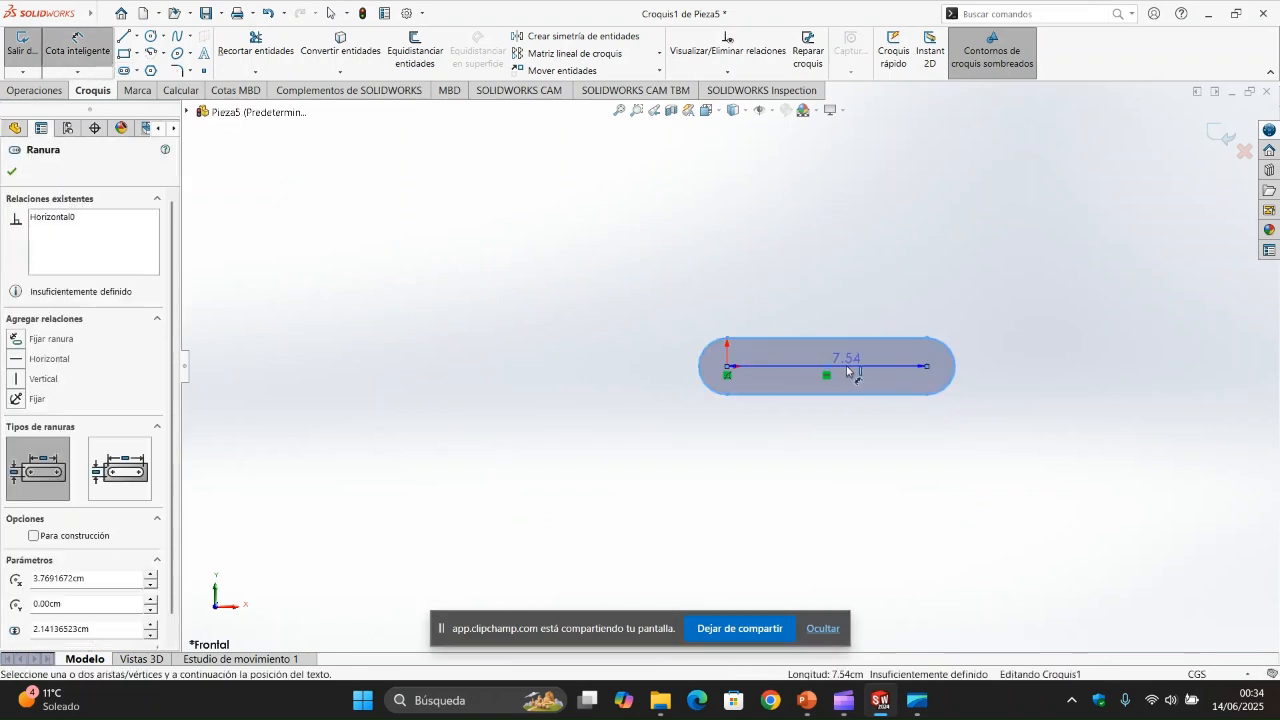
{"action": "left_click", "coordinate": [826, 300]}
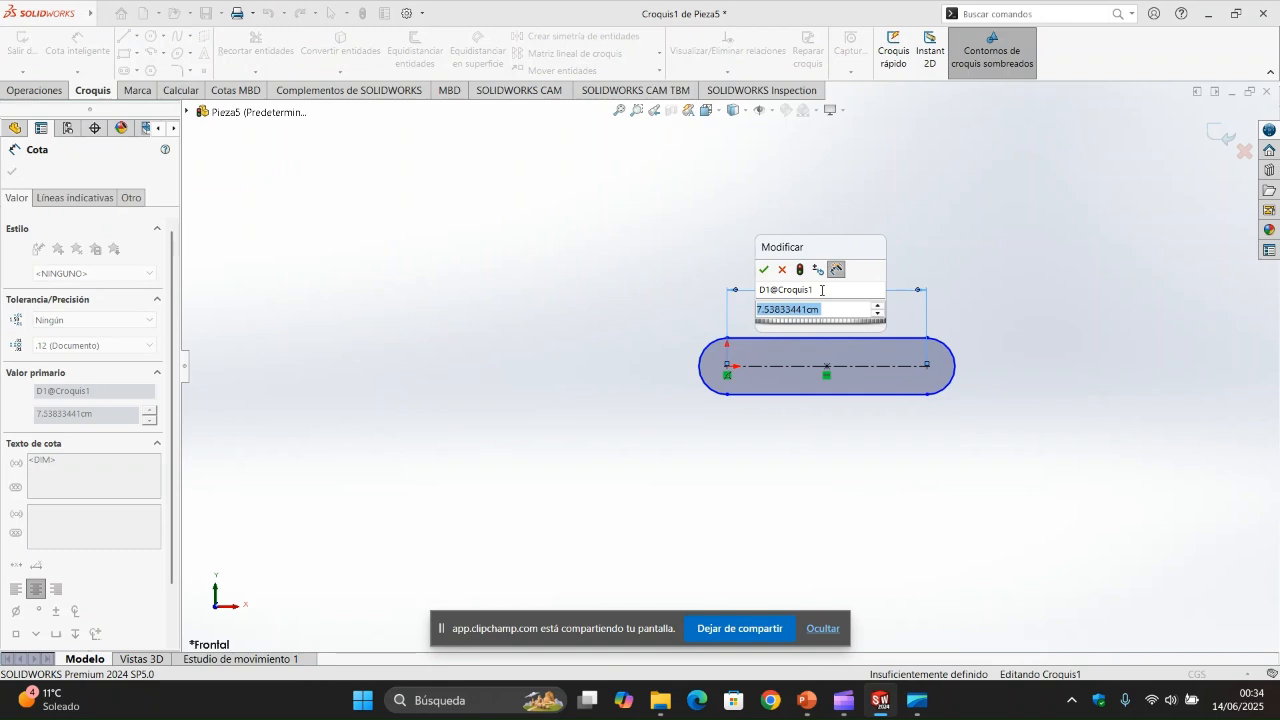
{"action": "type", "text": "4"}
{"action": "key", "text": "Return"}
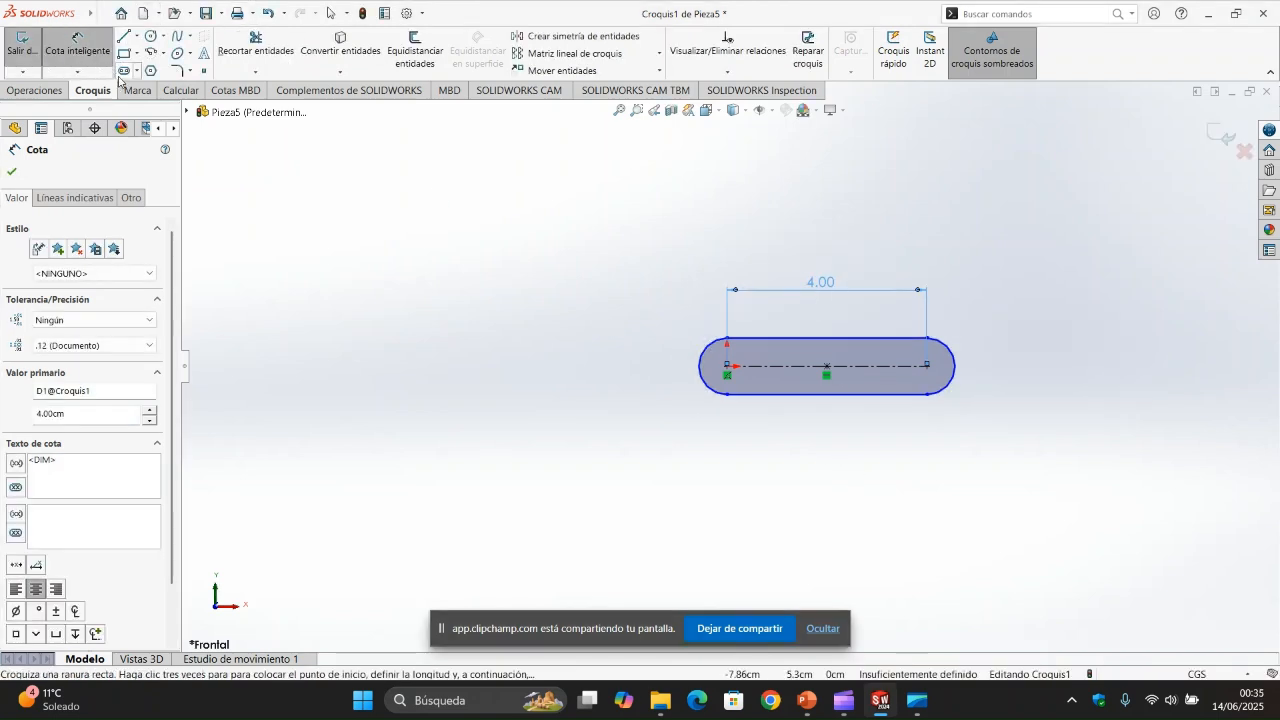
{"action": "left_click", "coordinate": [13, 173]}
Step: Sketch two circles inside the slot, one centred on each end arc's centre, with radii of about 0.32 and 0.33 cm
{"action": "left_click", "coordinate": [151, 39]}
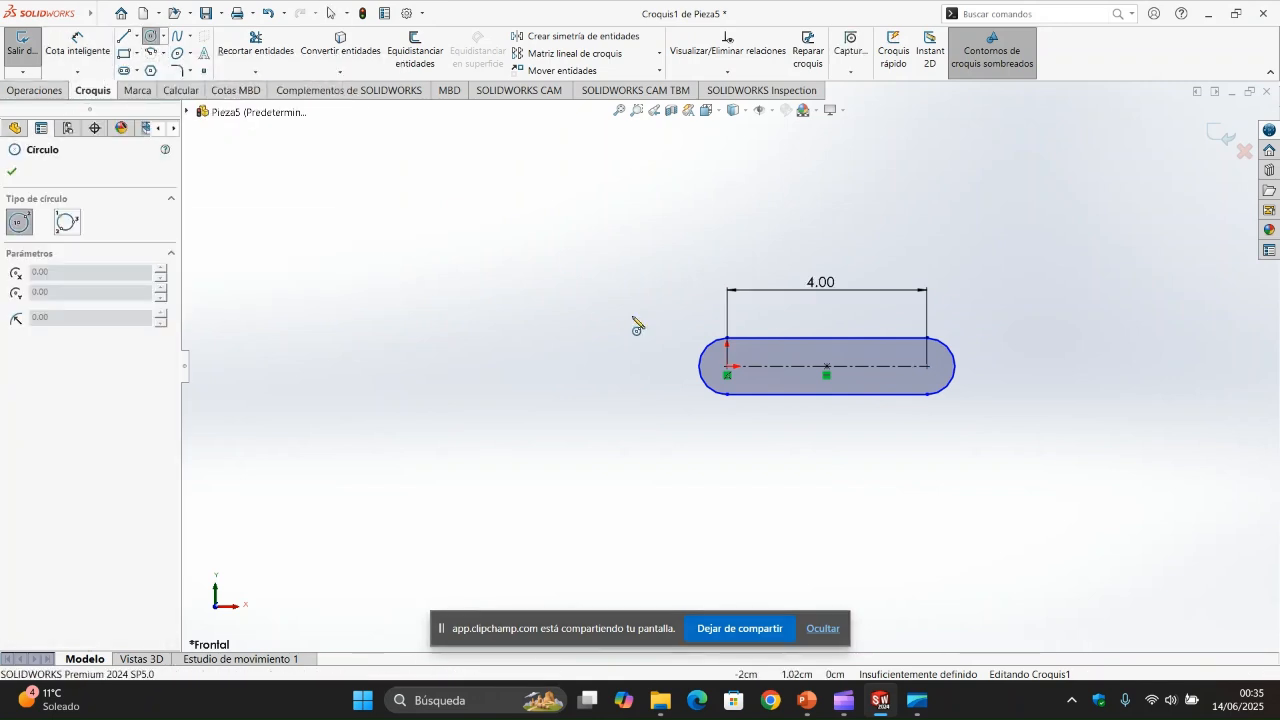
{"action": "left_click", "coordinate": [727, 366]}
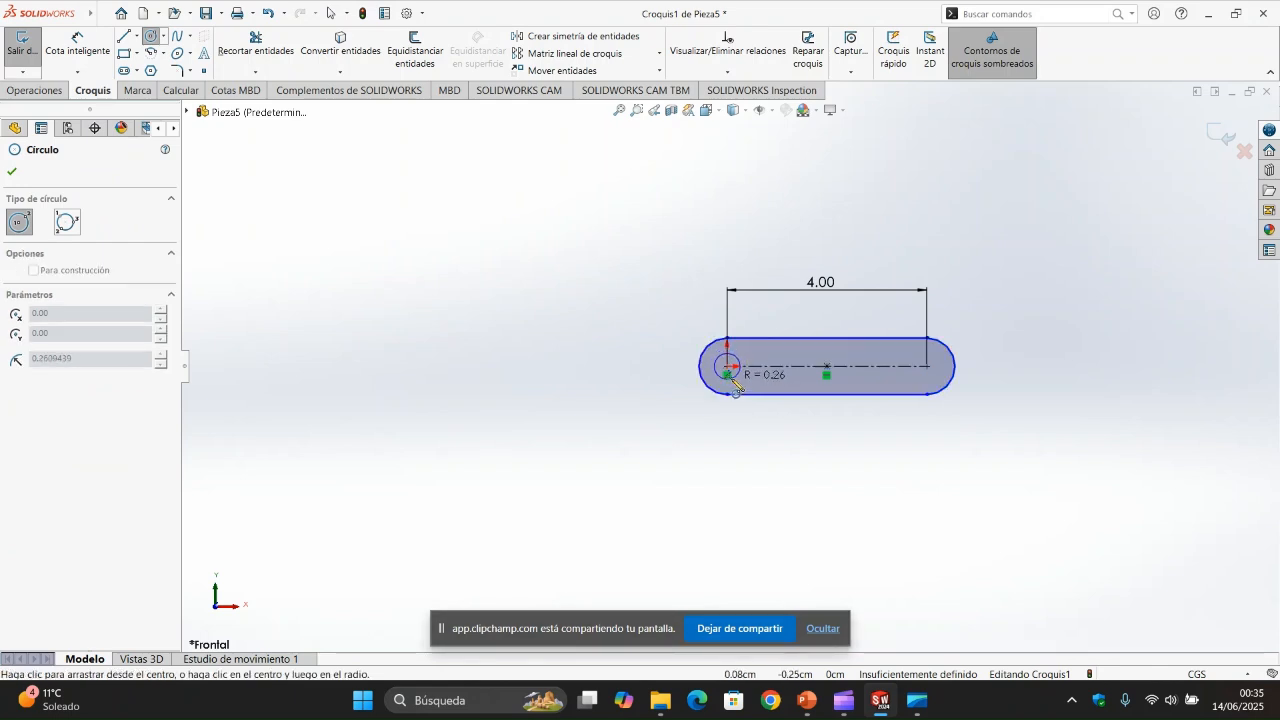
{"action": "left_click", "coordinate": [738, 380]}
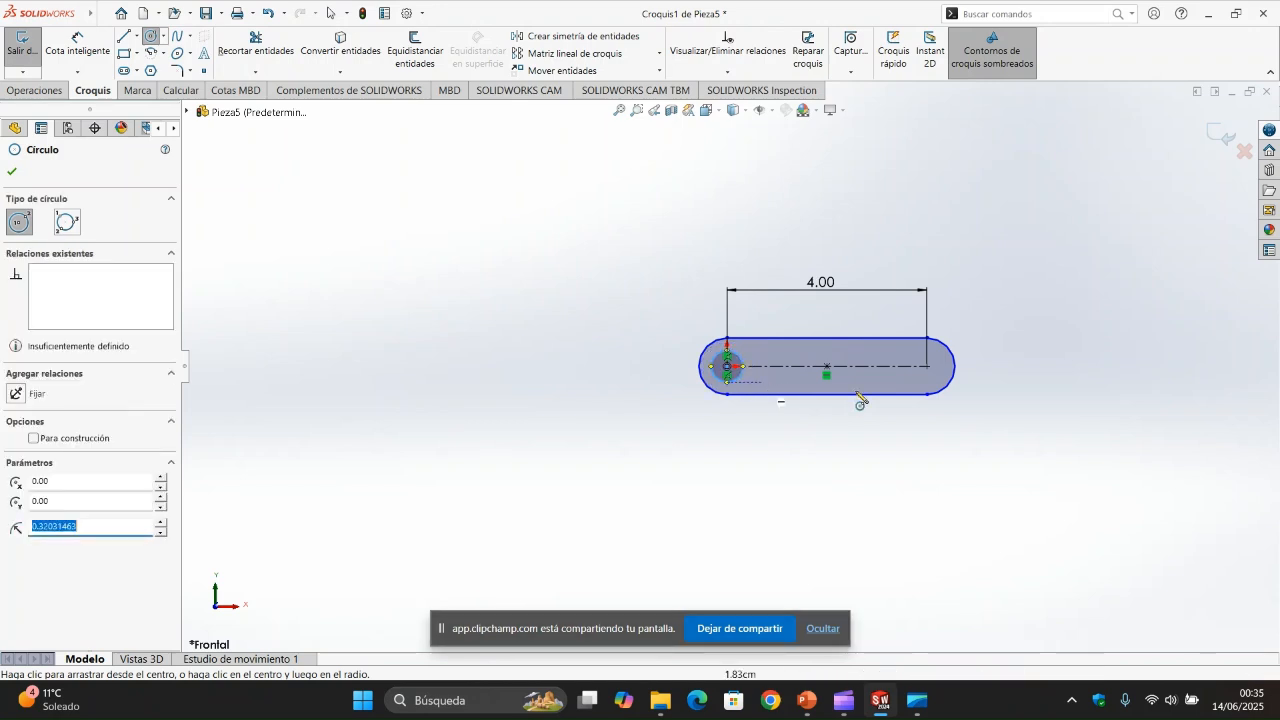
{"action": "left_click", "coordinate": [927, 366]}
{"action": "left_click", "coordinate": [938, 379]}
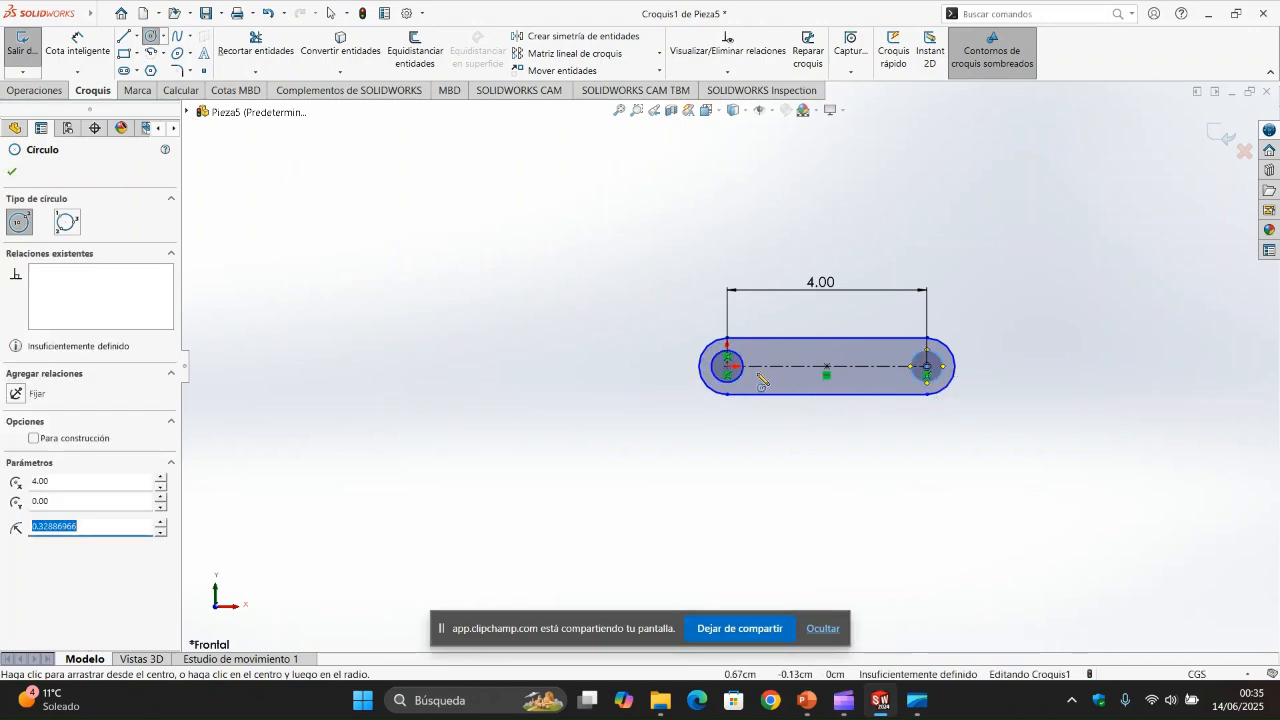
Step: Dimension the circle at the origin with a diameter of 0.5 cm
{"action": "left_click", "coordinate": [106, 59]}
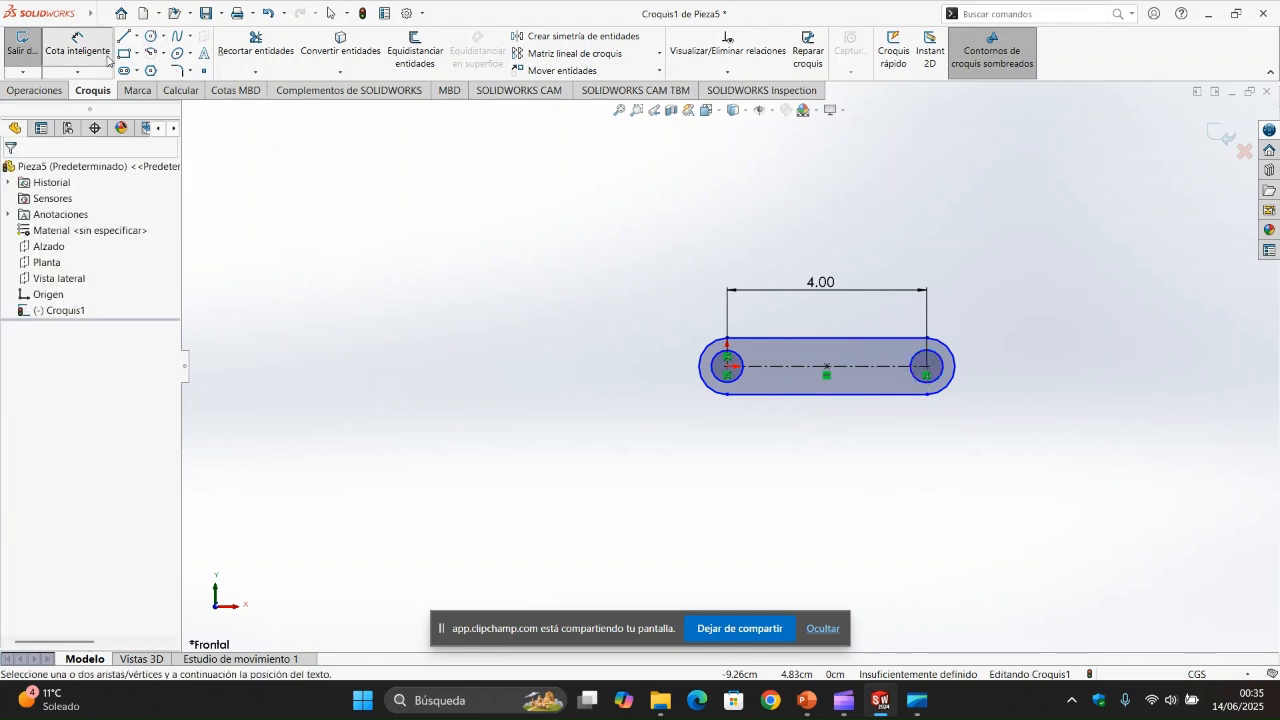
{"action": "left_click", "coordinate": [744, 376]}
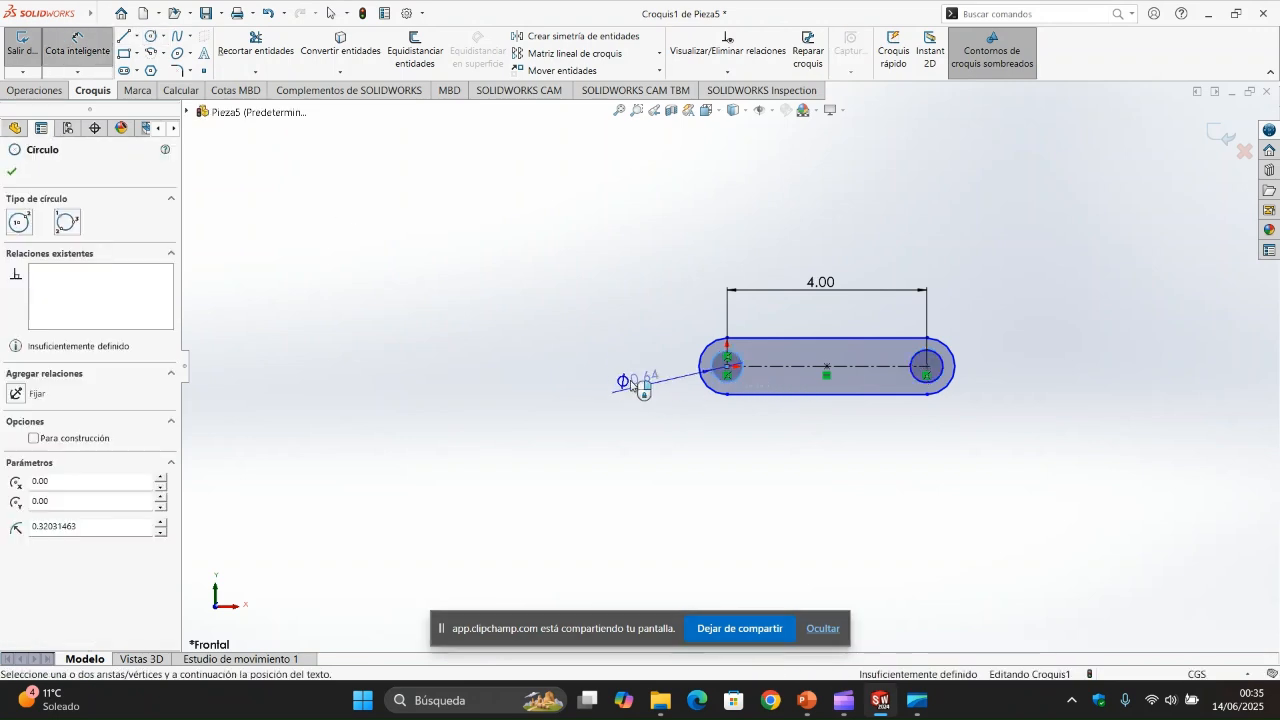
{"action": "left_click", "coordinate": [621, 376]}
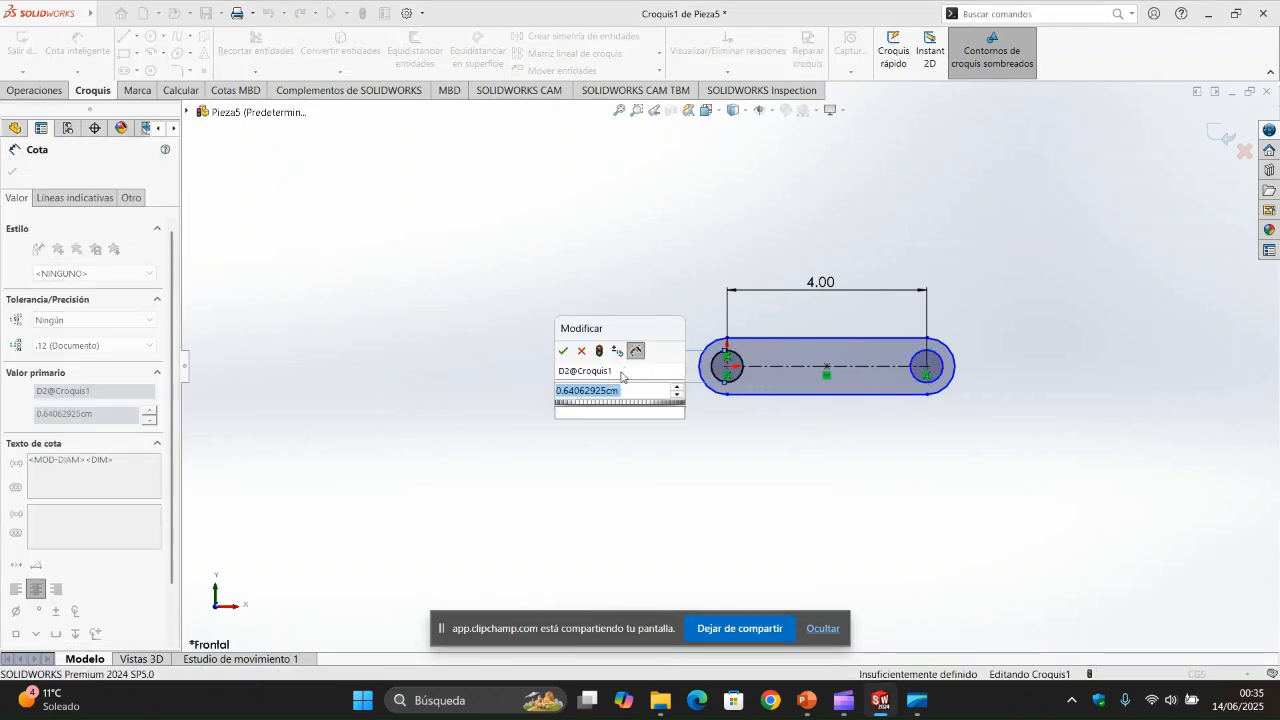
{"action": "type", "text": "0.5"}
{"action": "key", "text": "Return"}
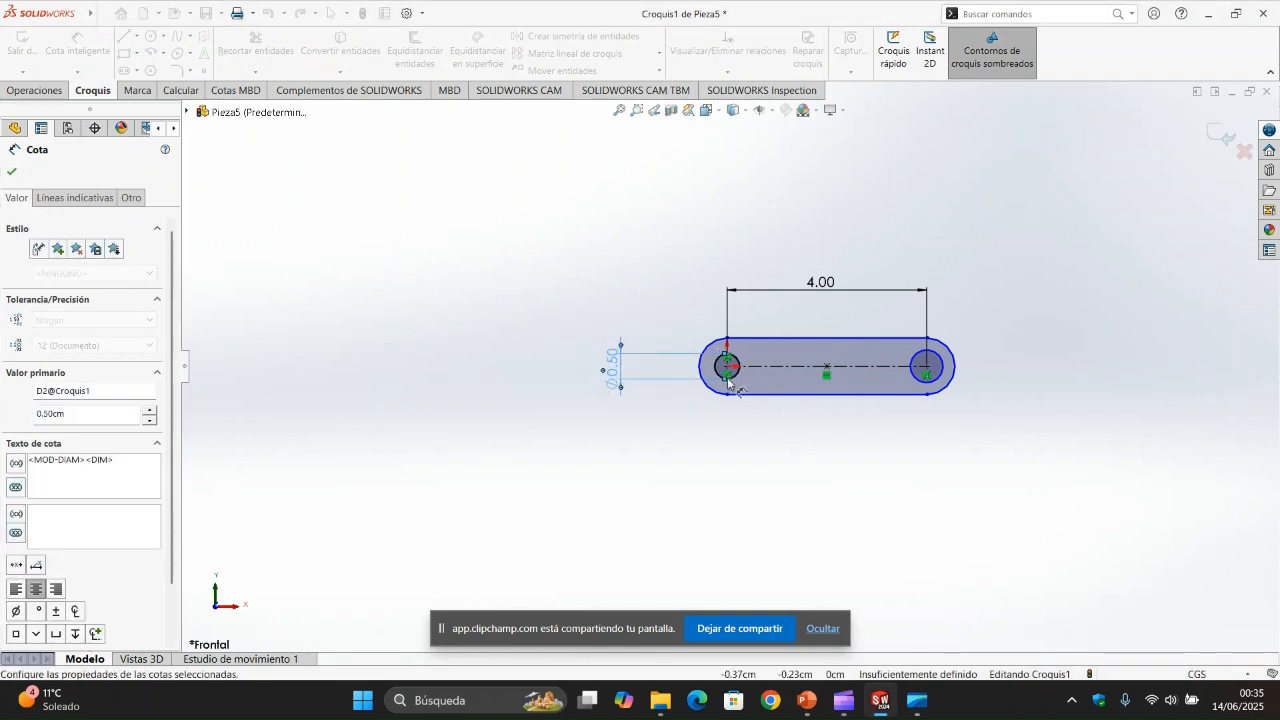
Step: Dimension the circle at the slot's far end from the origin with a diameter of 0.5 cm
{"action": "left_click", "coordinate": [941, 379]}
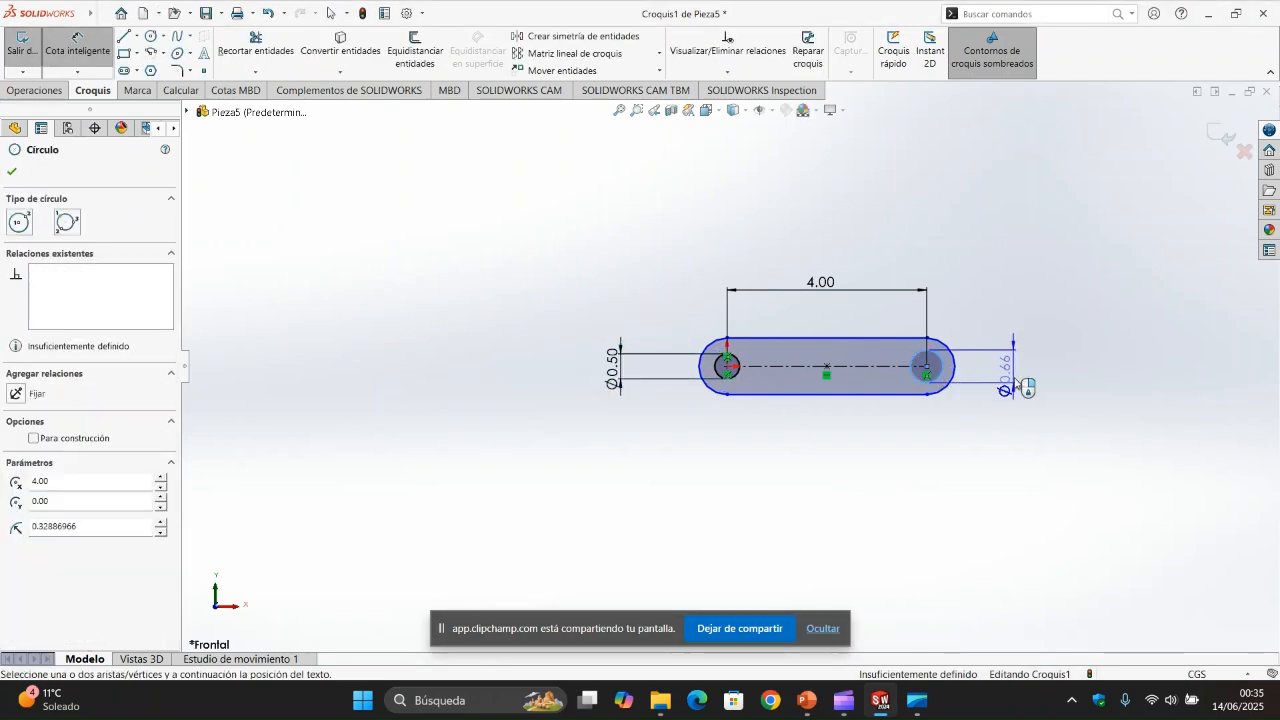
{"action": "left_click", "coordinate": [1018, 382]}
{"action": "type", "text": "0"}
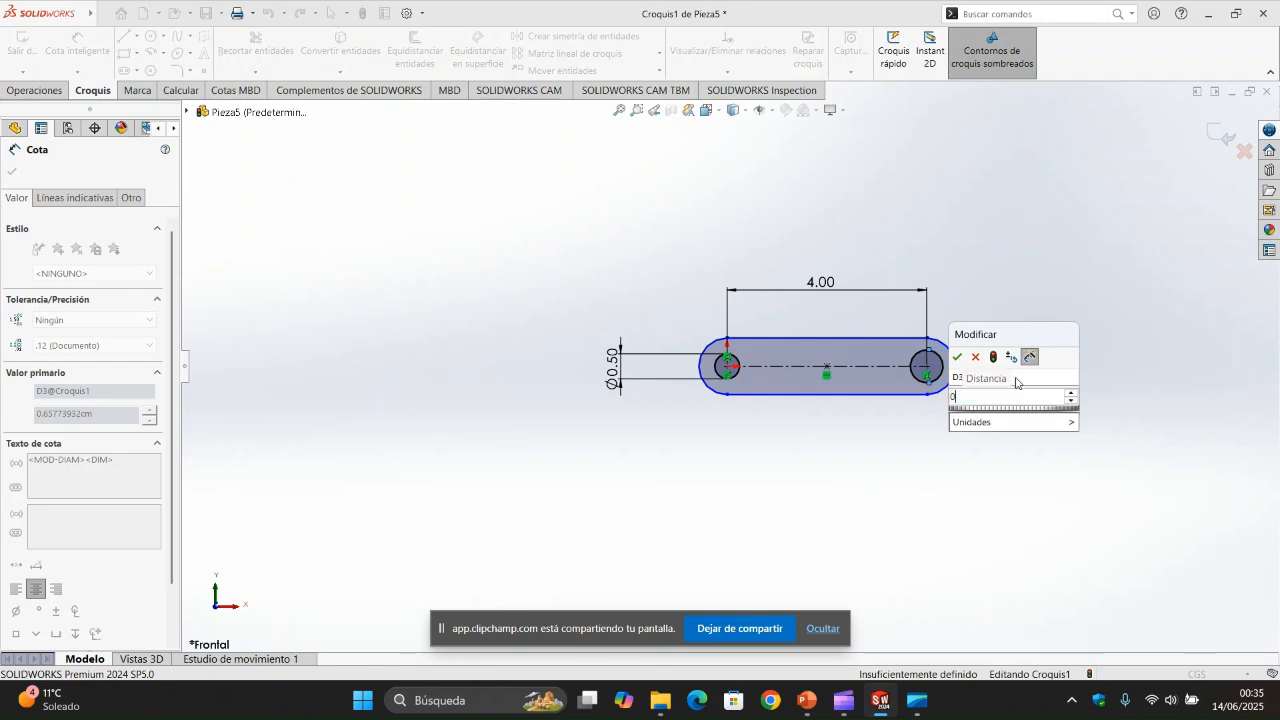
{"action": "type", "text": "5.5"}
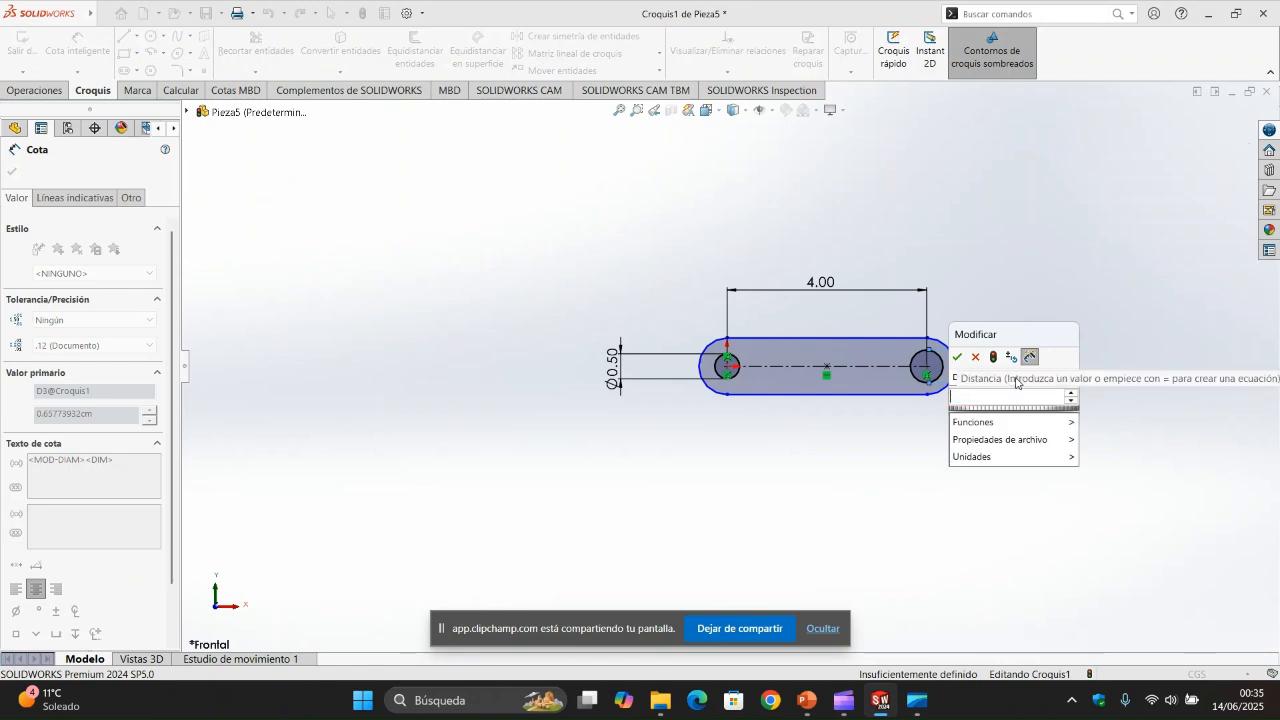
{"action": "key", "text": "Return"}
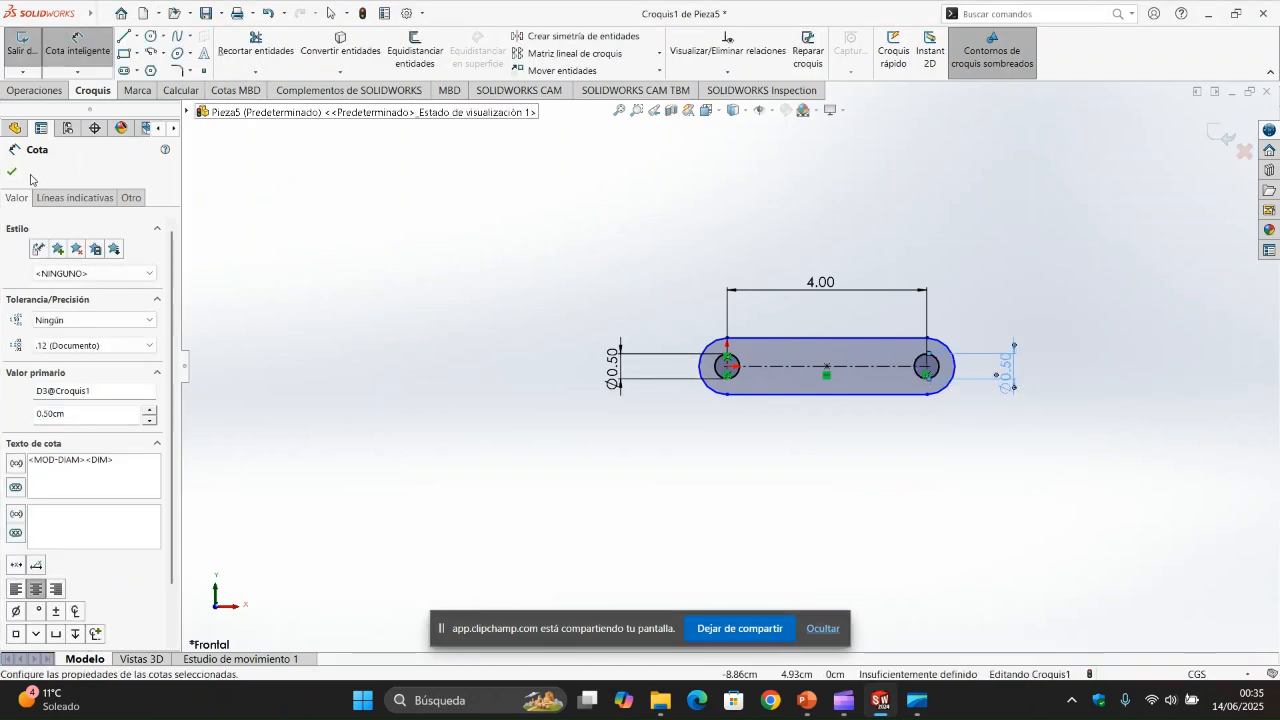
{"action": "left_click", "coordinate": [16, 176]}
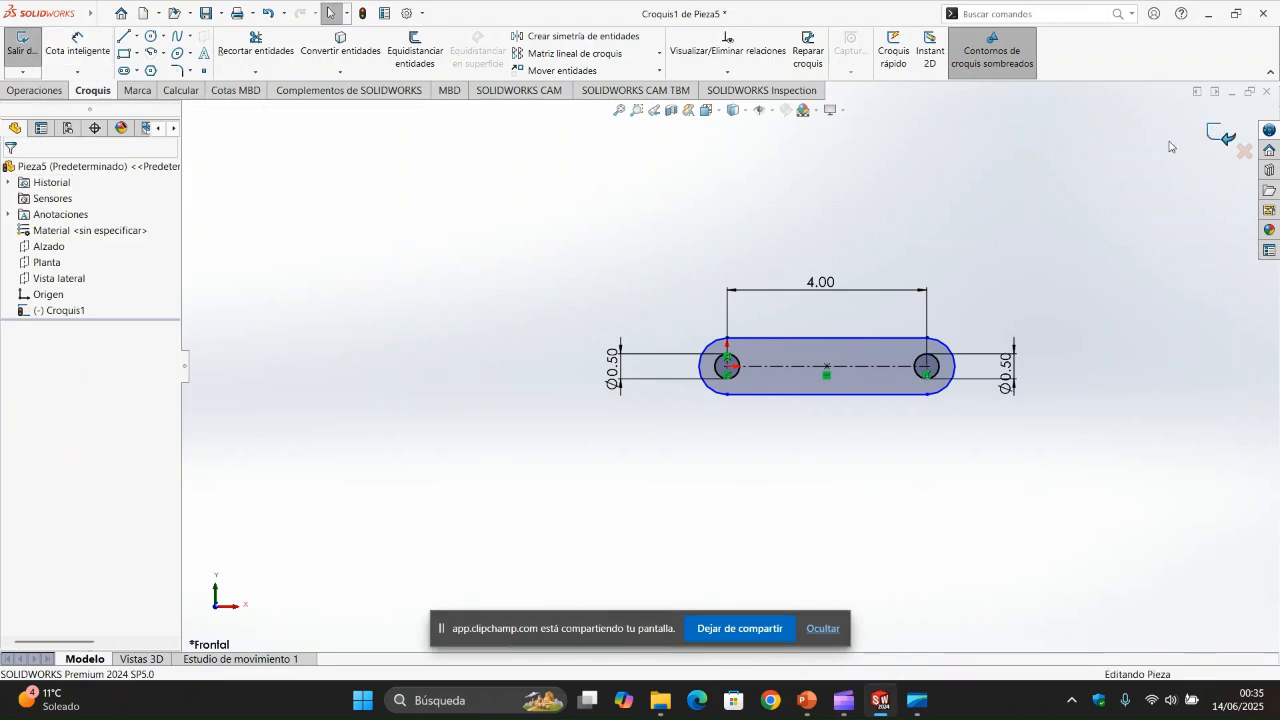
Step: Finish the sketch and extrude the slot profile with its two holes to a depth of 0.5 cm
{"action": "left_click", "coordinate": [1216, 135]}
{"action": "left_click", "coordinate": [33, 90]}
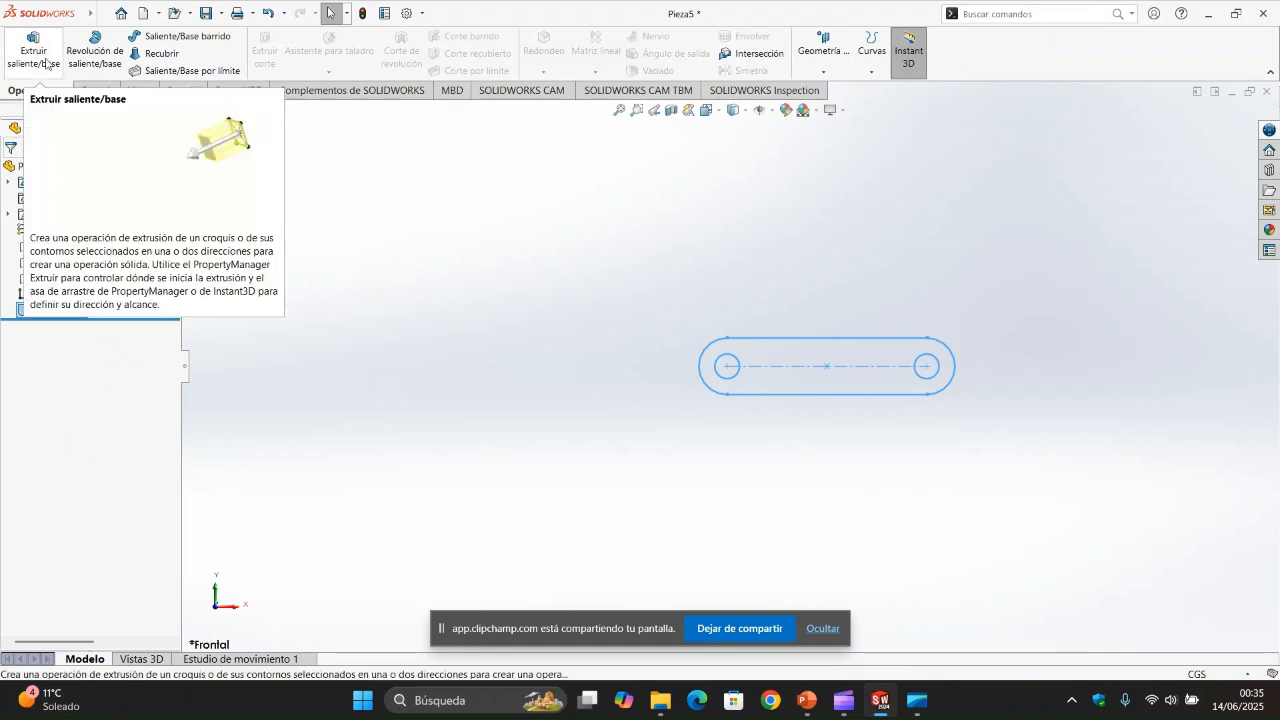
{"action": "left_click", "coordinate": [55, 63]}
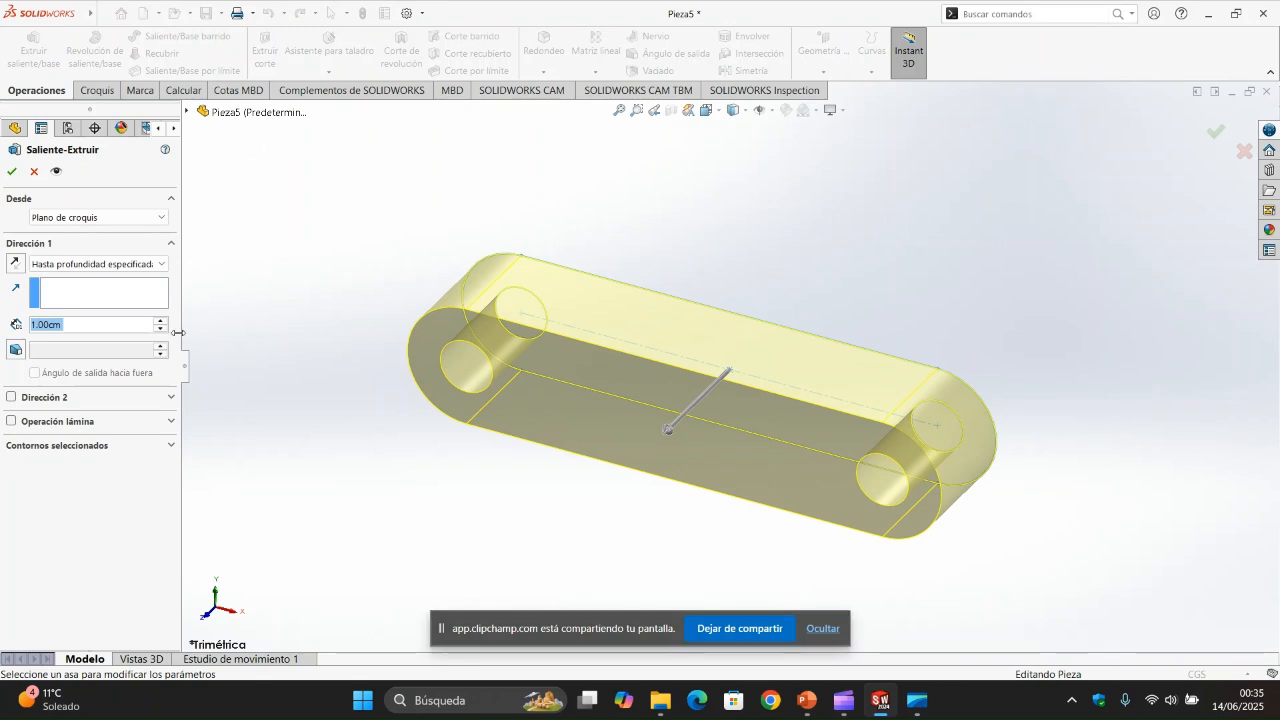
{"action": "left_click", "coordinate": [82, 325]}
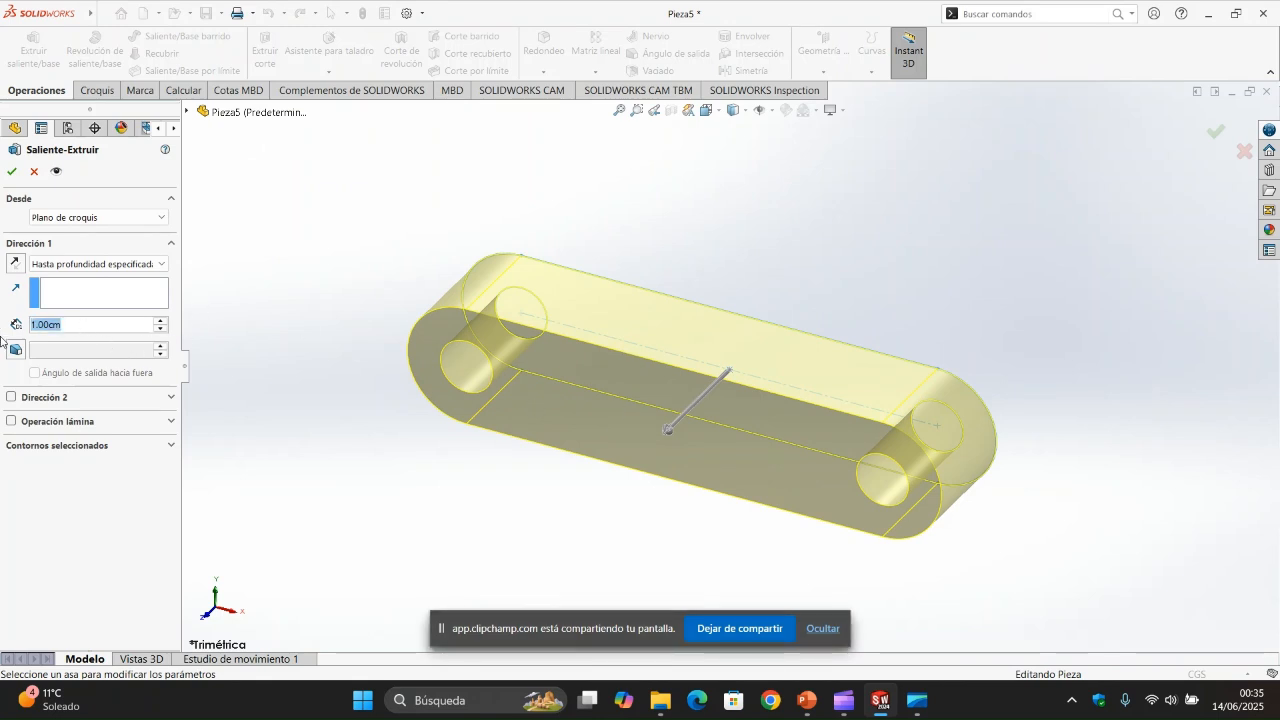
{"action": "type", "text": "0.5"}
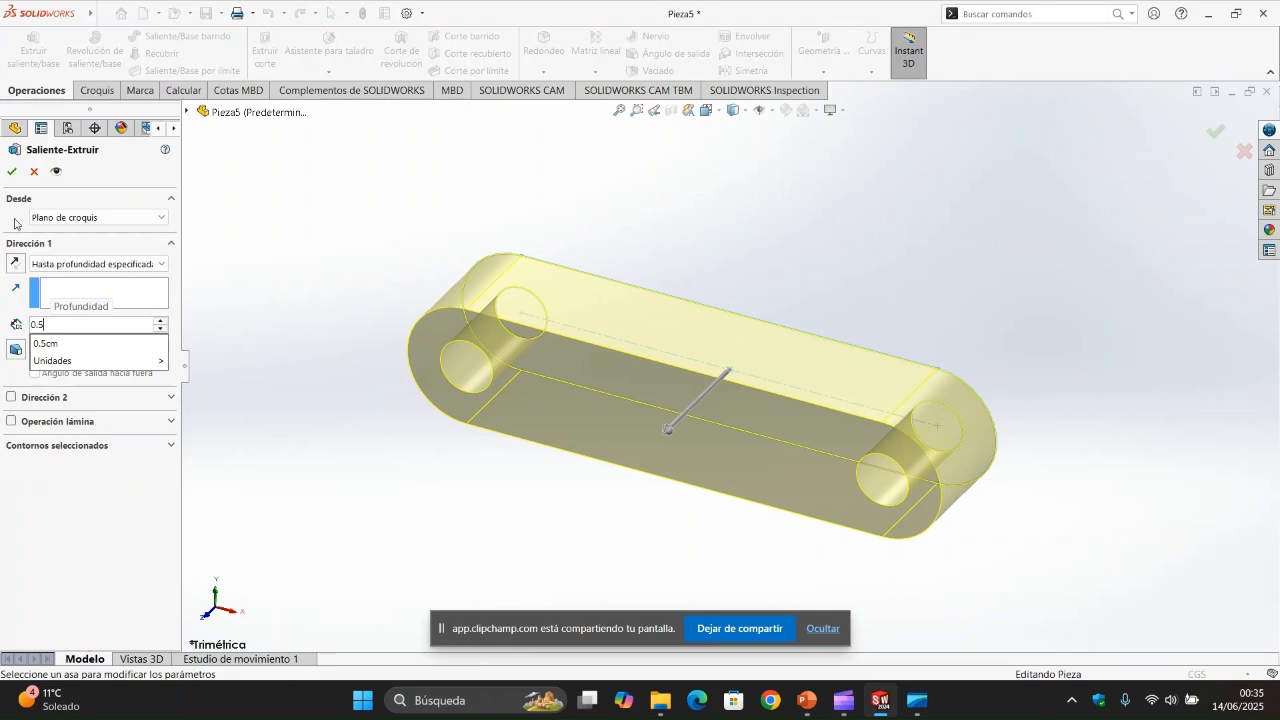
{"action": "key", "text": "Return"}
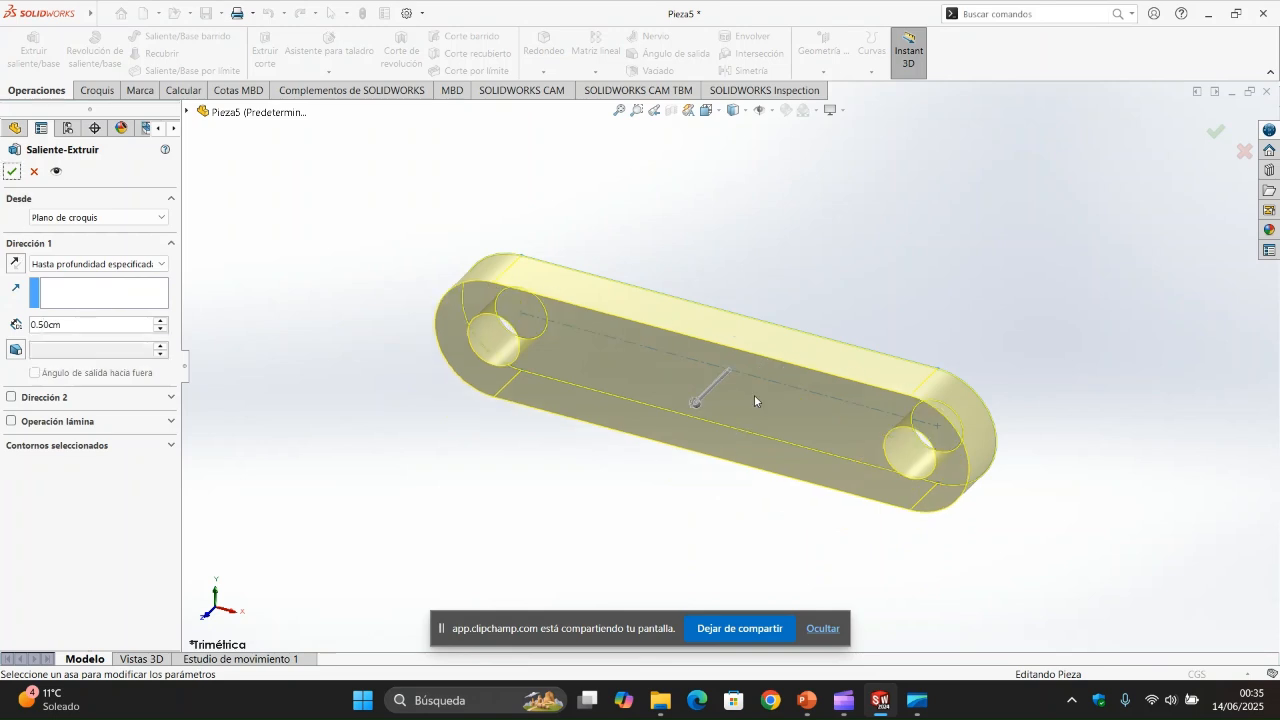
{"action": "left_click", "coordinate": [13, 172]}
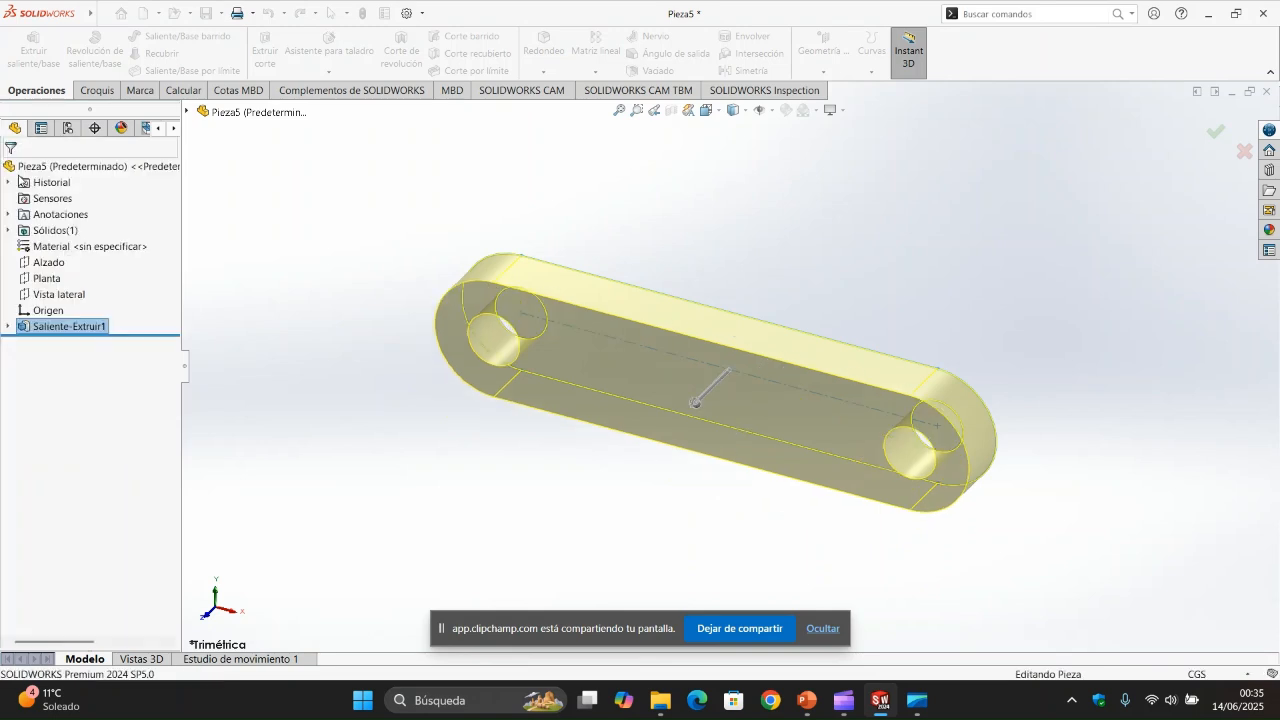
Step: Save the part under the name Pieza5 as a SOLIDWORKS part in the desktop's solidword folder
{"action": "middle_click_drag", "start_coordinate": [669, 334], "coordinate": [610, 312]}
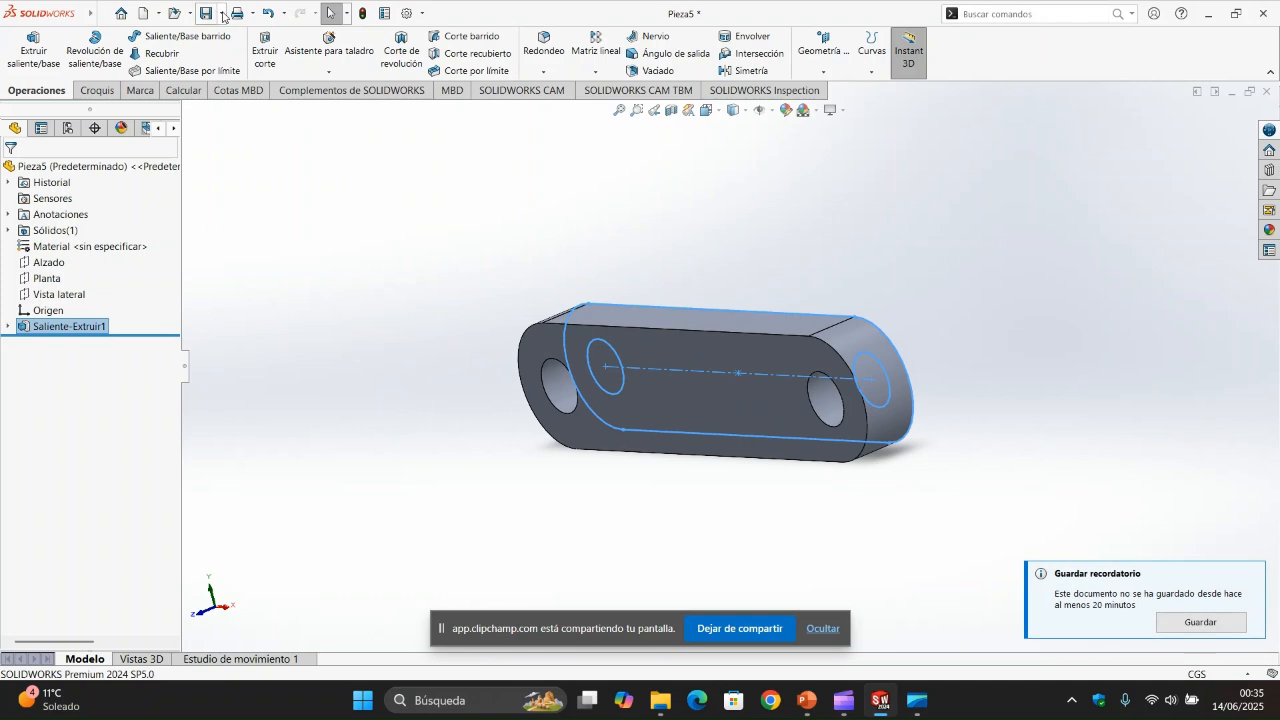
{"action": "left_click", "coordinate": [223, 16]}
{"action": "left_click", "coordinate": [231, 50]}
{"action": "scroll", "coordinate": [450, 260], "scroll_direction": "up", "scroll_amount": 5}
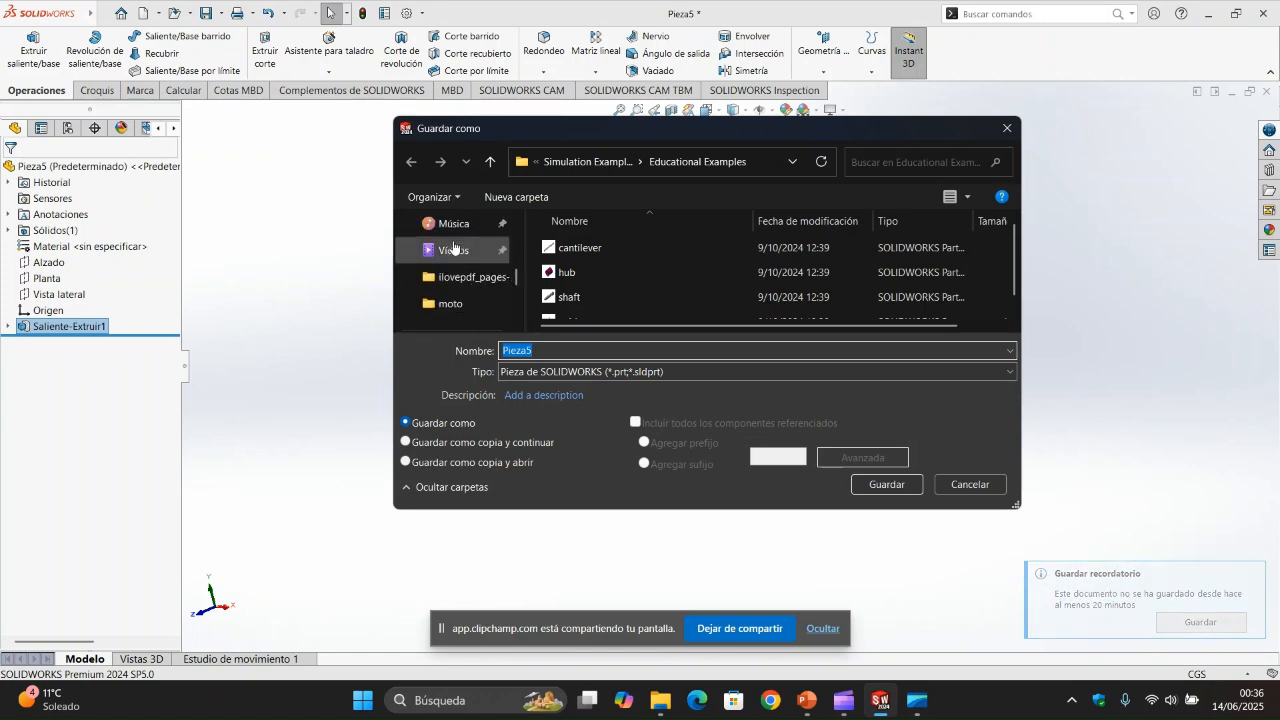
{"action": "scroll", "coordinate": [453, 247], "scroll_direction": "up", "scroll_amount": 3}
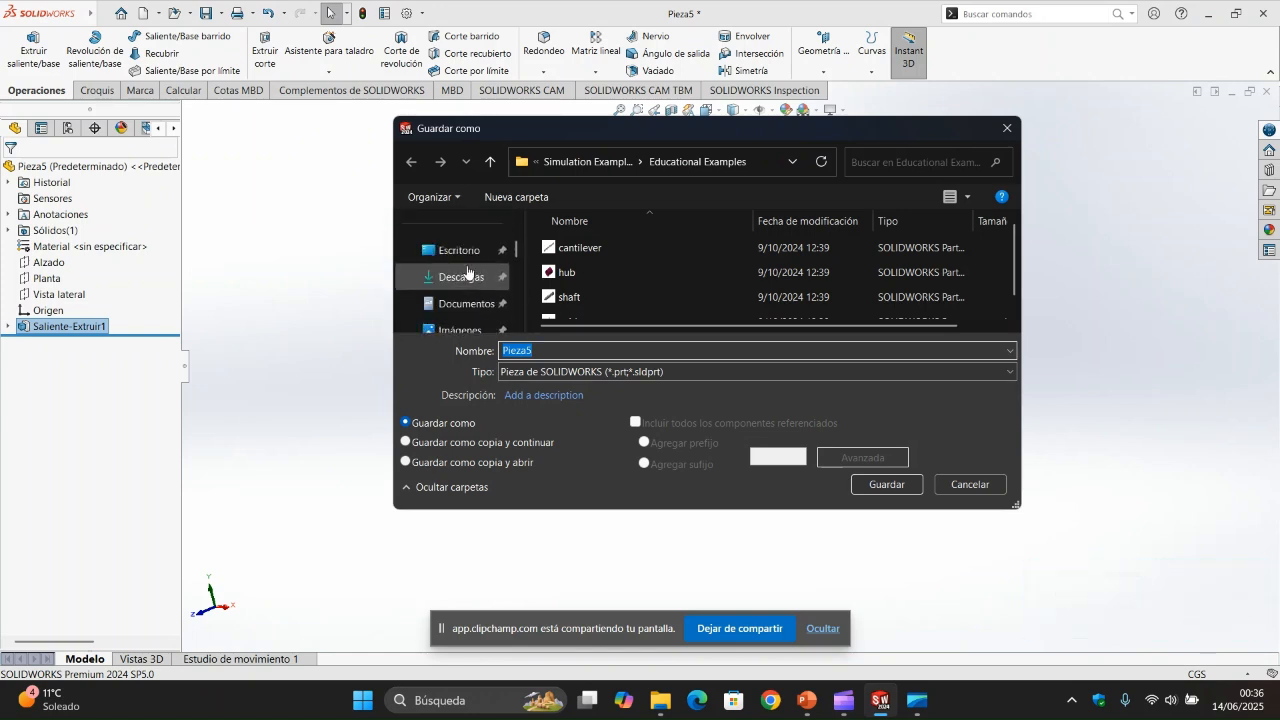
{"action": "left_click", "coordinate": [460, 250]}
{"action": "scroll", "coordinate": [605, 270], "scroll_direction": "down", "scroll_amount": 1}
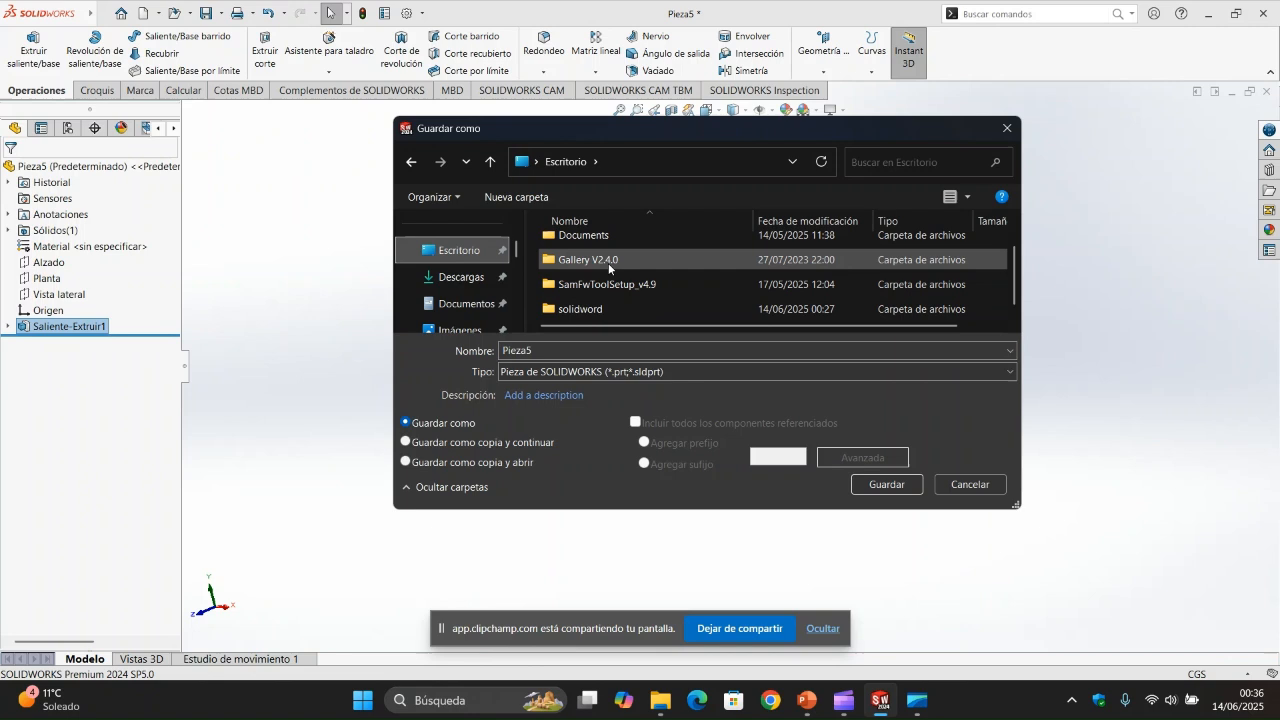
{"action": "double_click", "coordinate": [612, 309]}
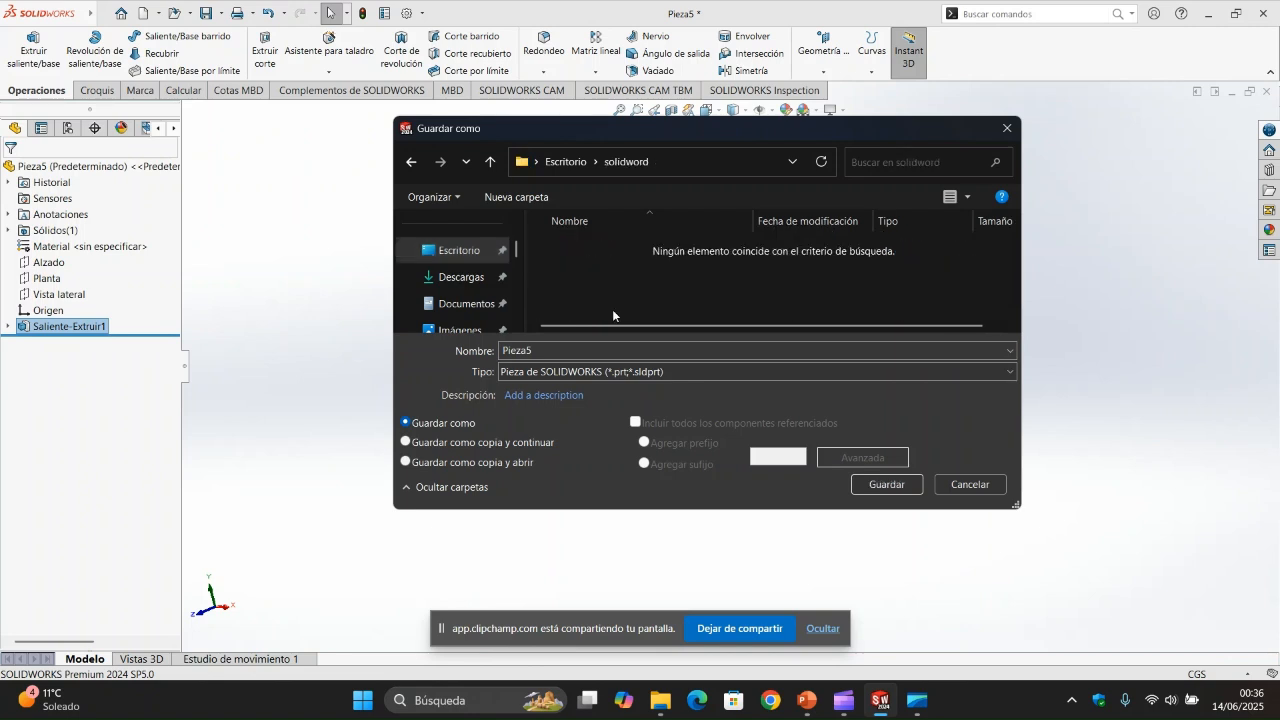
{"action": "left_click", "coordinate": [857, 485]}
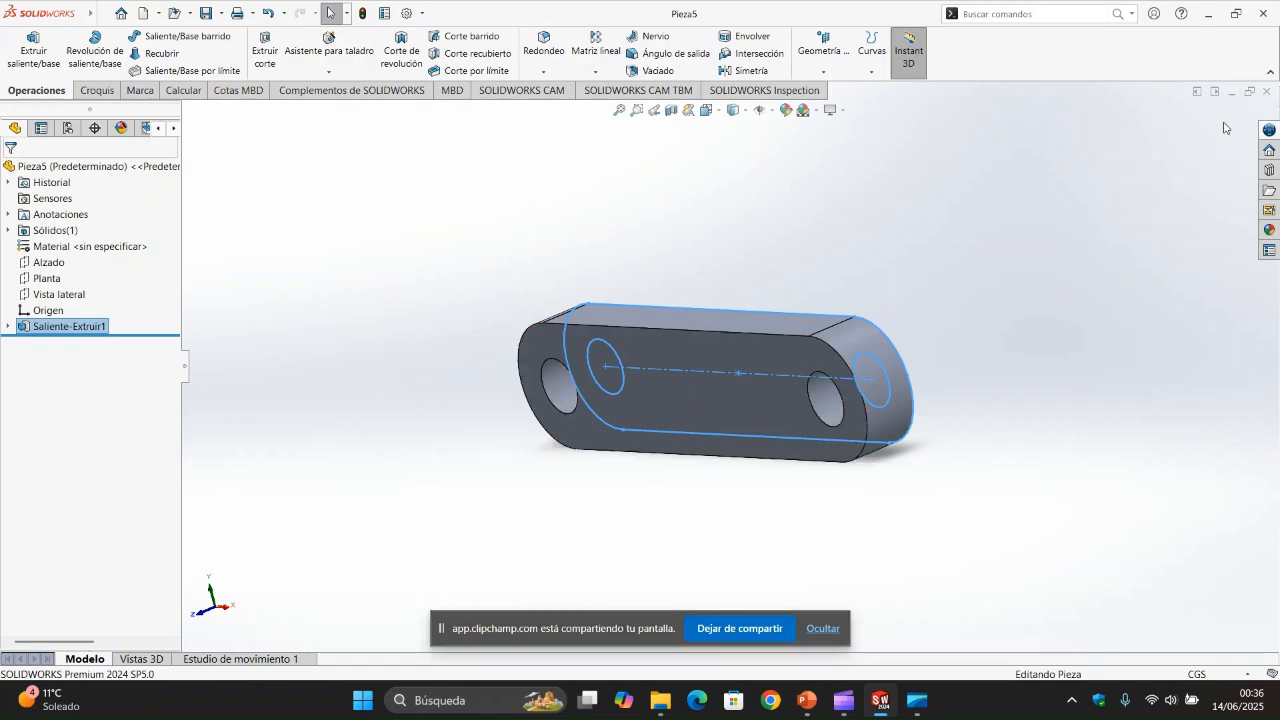
{"action": "left_click", "coordinate": [832, 698]}
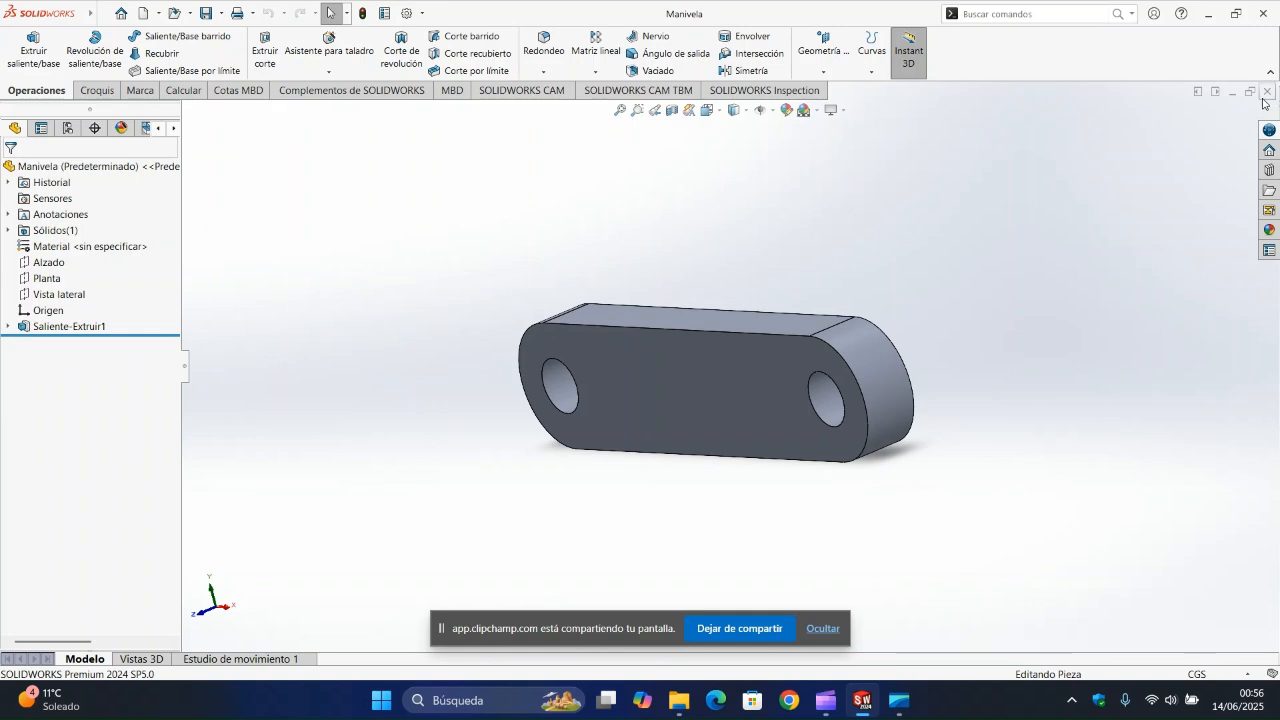
Step: Close the Manivela part, switch to File Explorer and make three copies of the Manivela file in the solidword folder
{"action": "left_click", "coordinate": [1265, 94]}
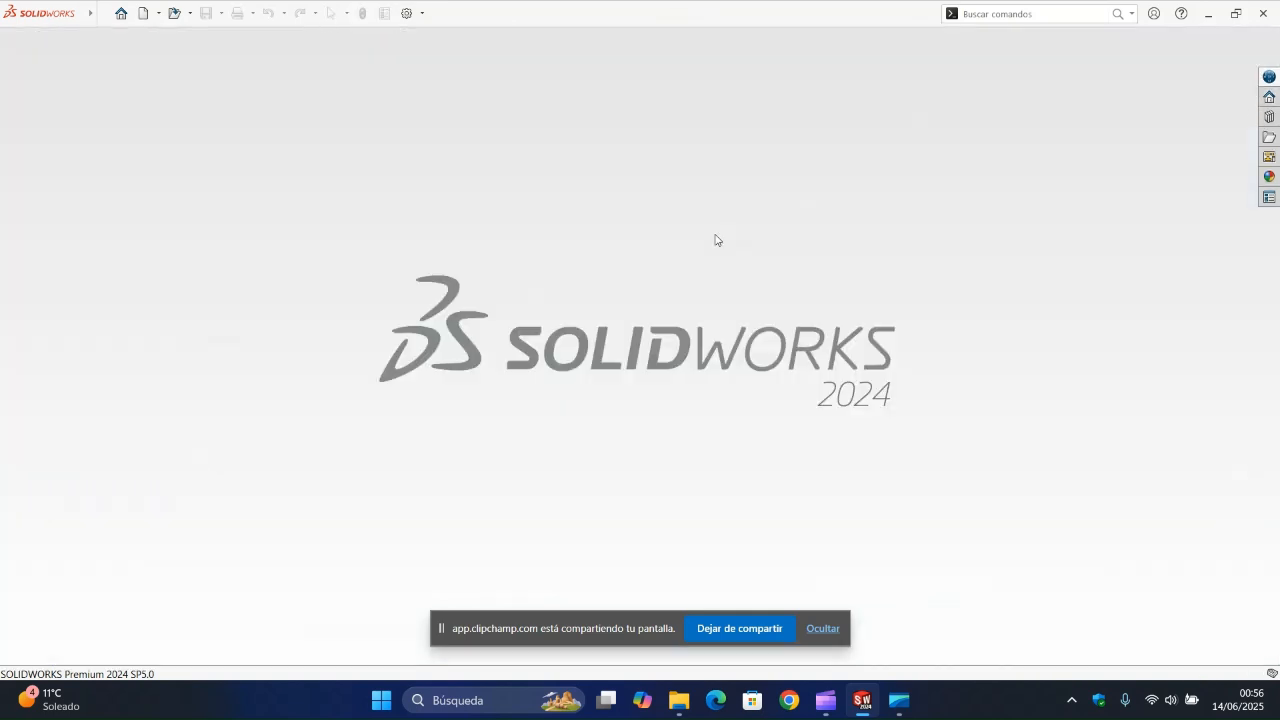
{"action": "left_click", "coordinate": [676, 702]}
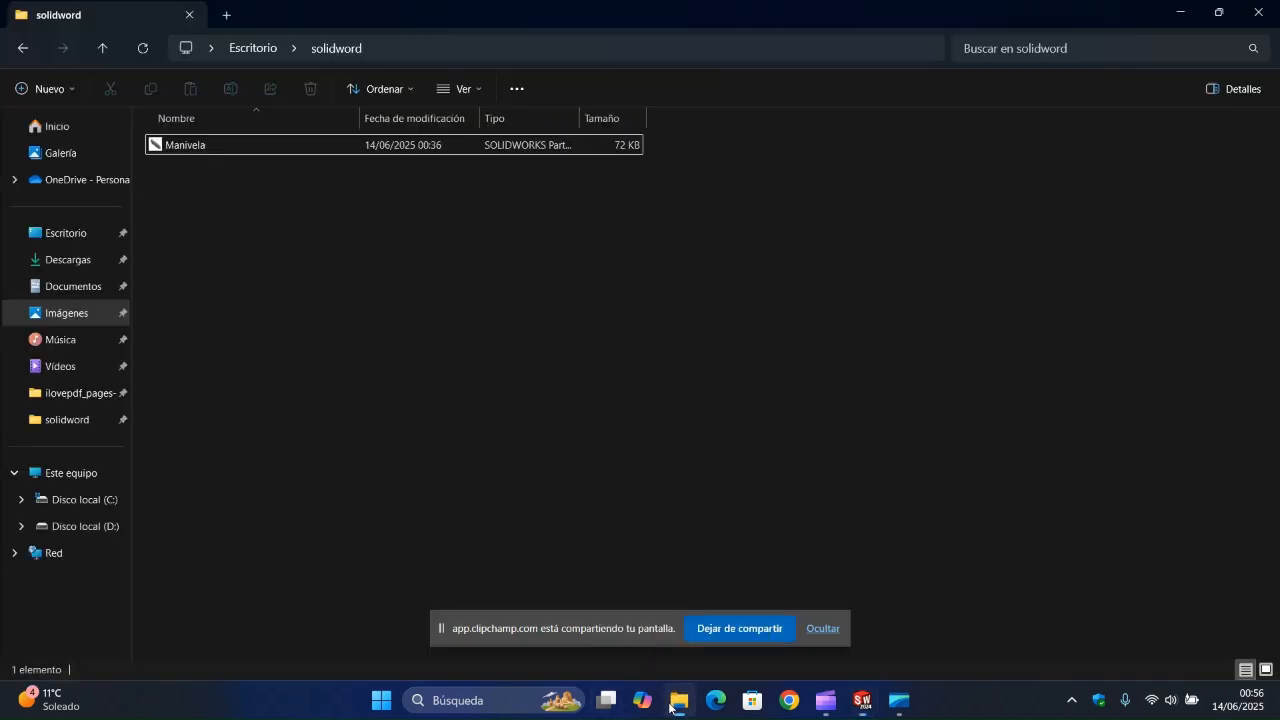
{"action": "left_click", "coordinate": [236, 146]}
{"action": "right_click", "coordinate": [236, 146]}
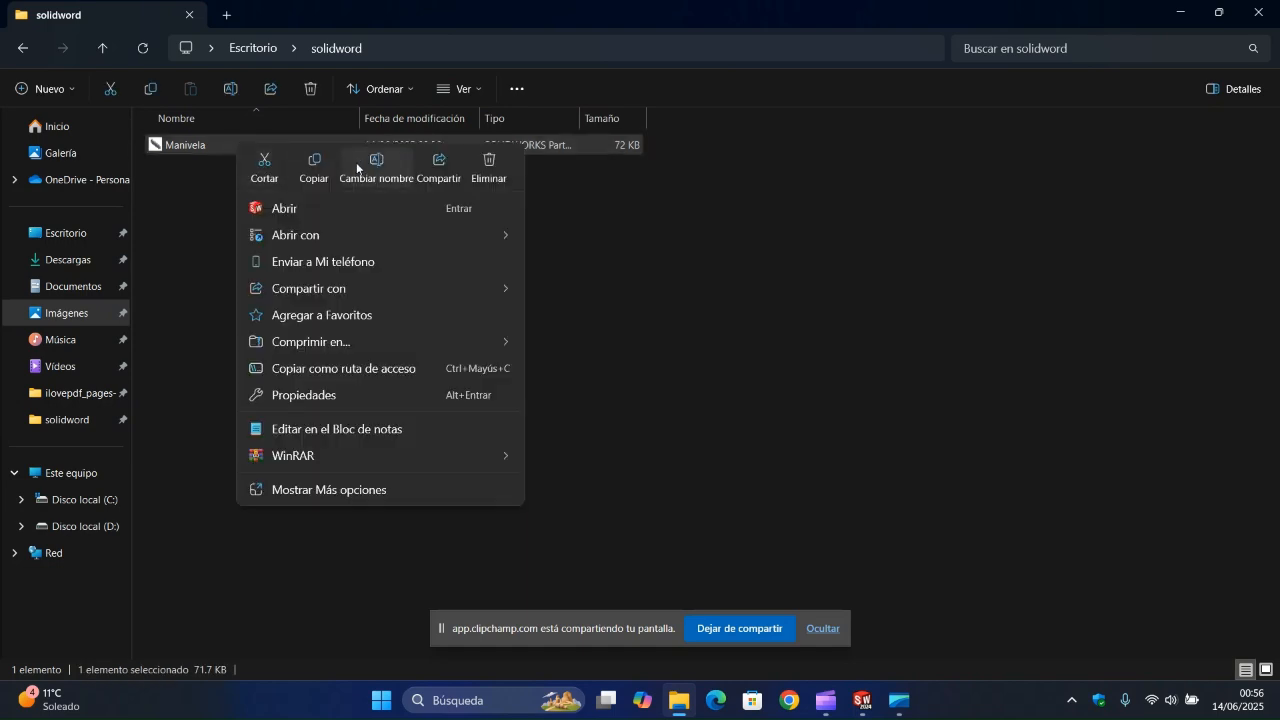
{"action": "left_click", "coordinate": [328, 164]}
{"action": "right_click", "coordinate": [325, 222]}
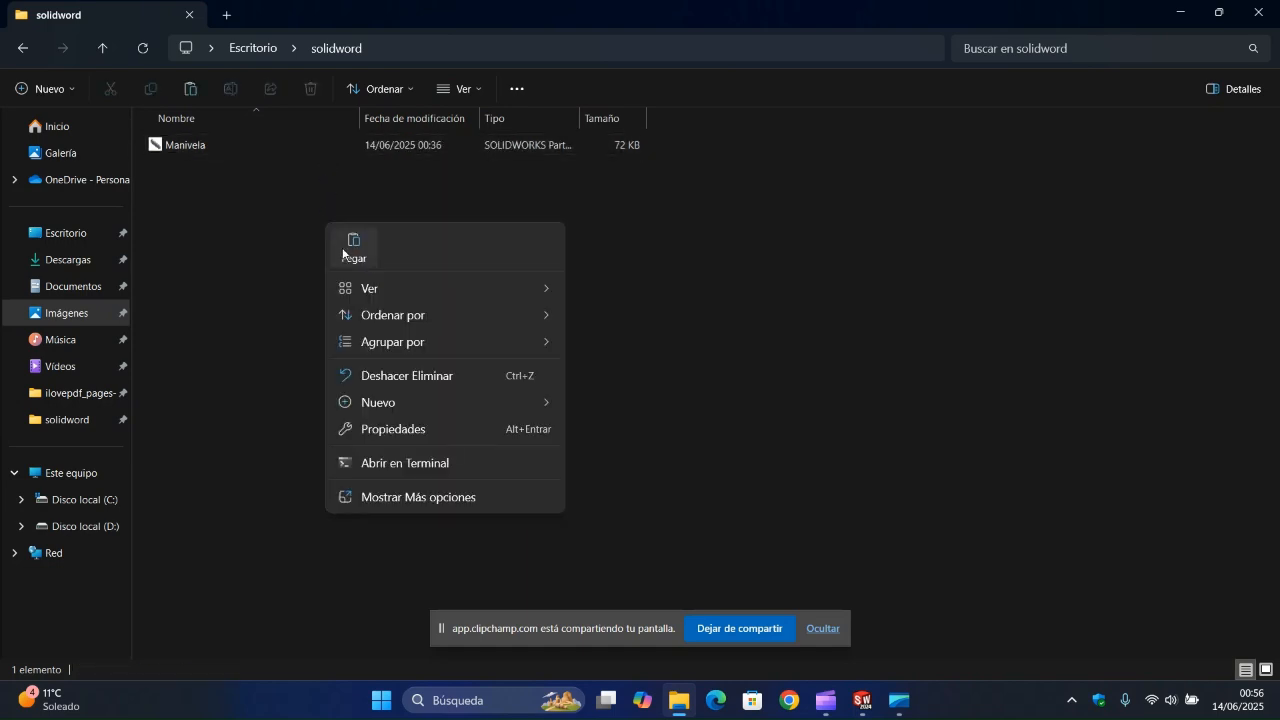
{"action": "left_click", "coordinate": [352, 246]}
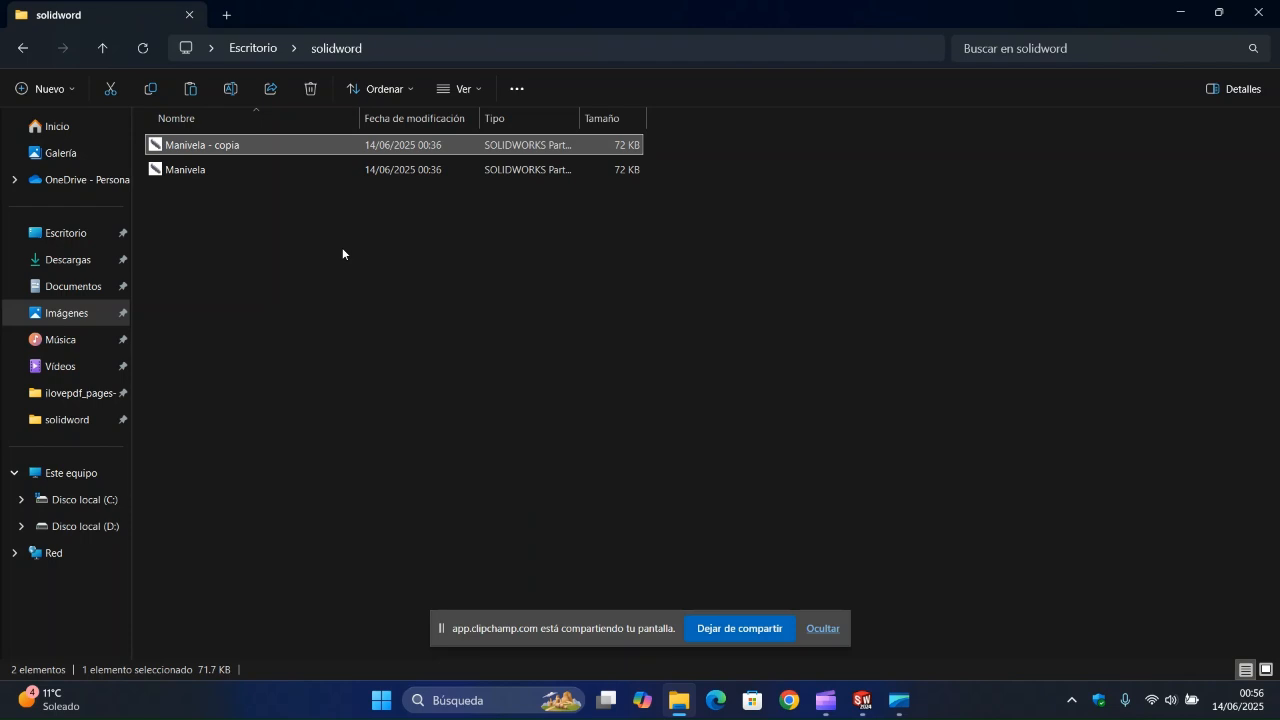
{"action": "key", "text": "ctrl+v"}
{"action": "key", "text": "ctrl+v"}
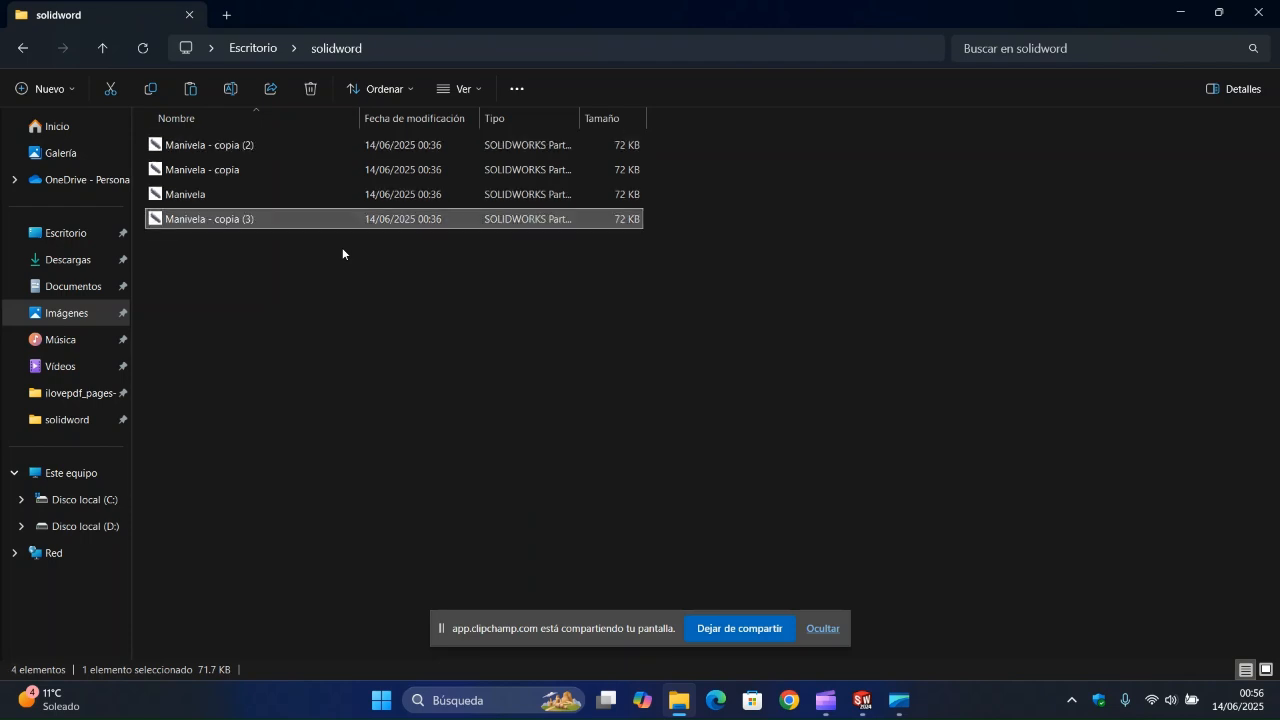
Step: Rename the file "Manivela - copia (2)" as BIELA
{"action": "left_click", "coordinate": [246, 144]}
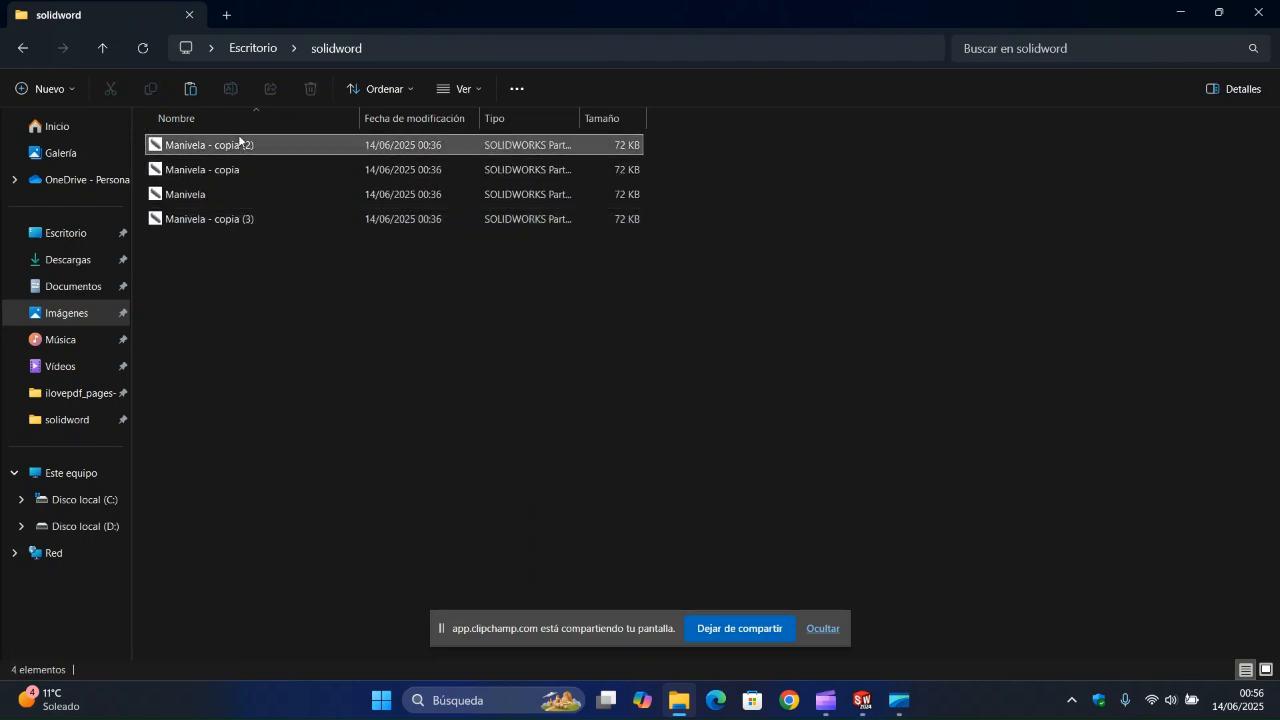
{"action": "left_click", "coordinate": [246, 144]}
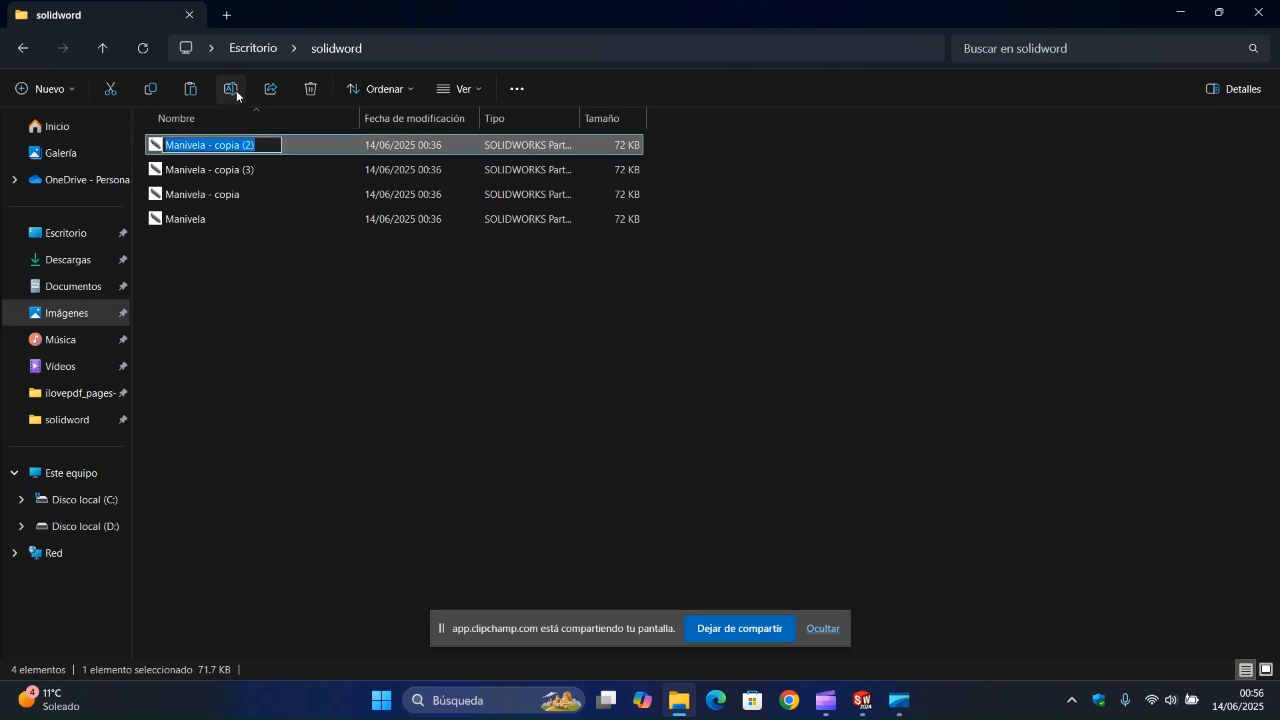
{"action": "type", "text": "BIELA"}
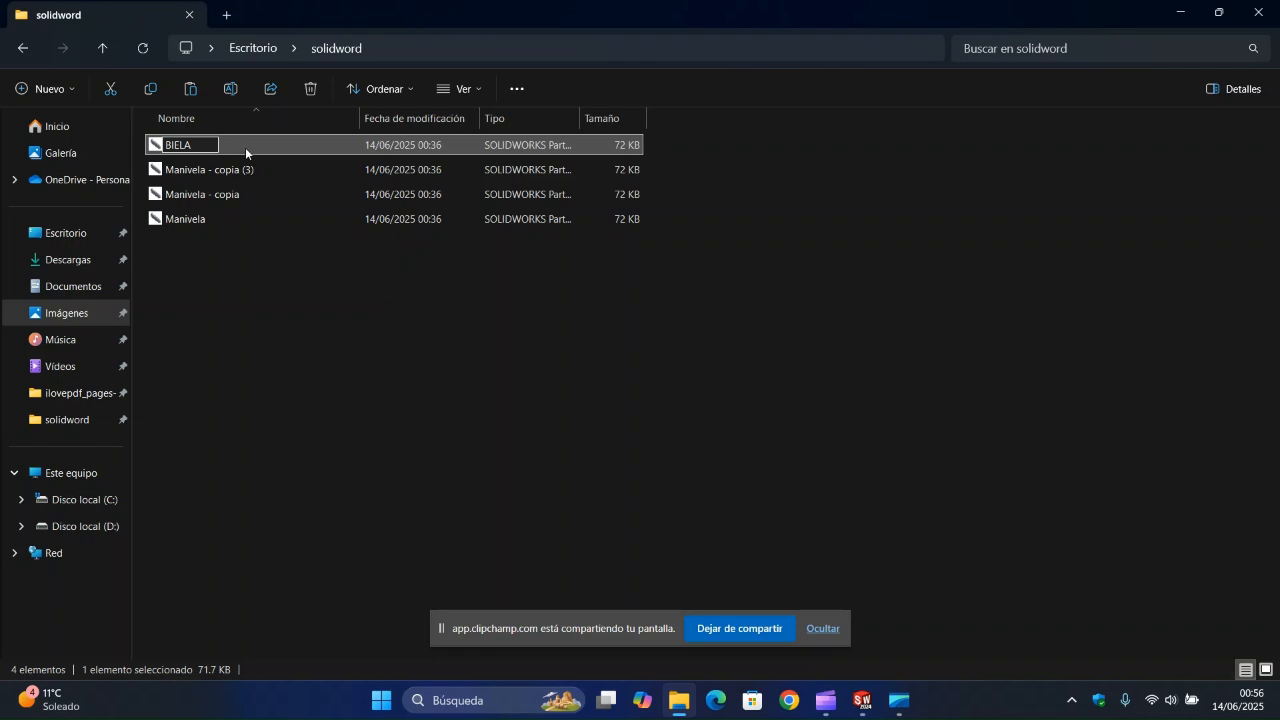
Step: Rename the file "Manivela - copia (3)" as ACOPLE
{"action": "left_click", "coordinate": [232, 172]}
{"action": "left_click", "coordinate": [230, 90]}
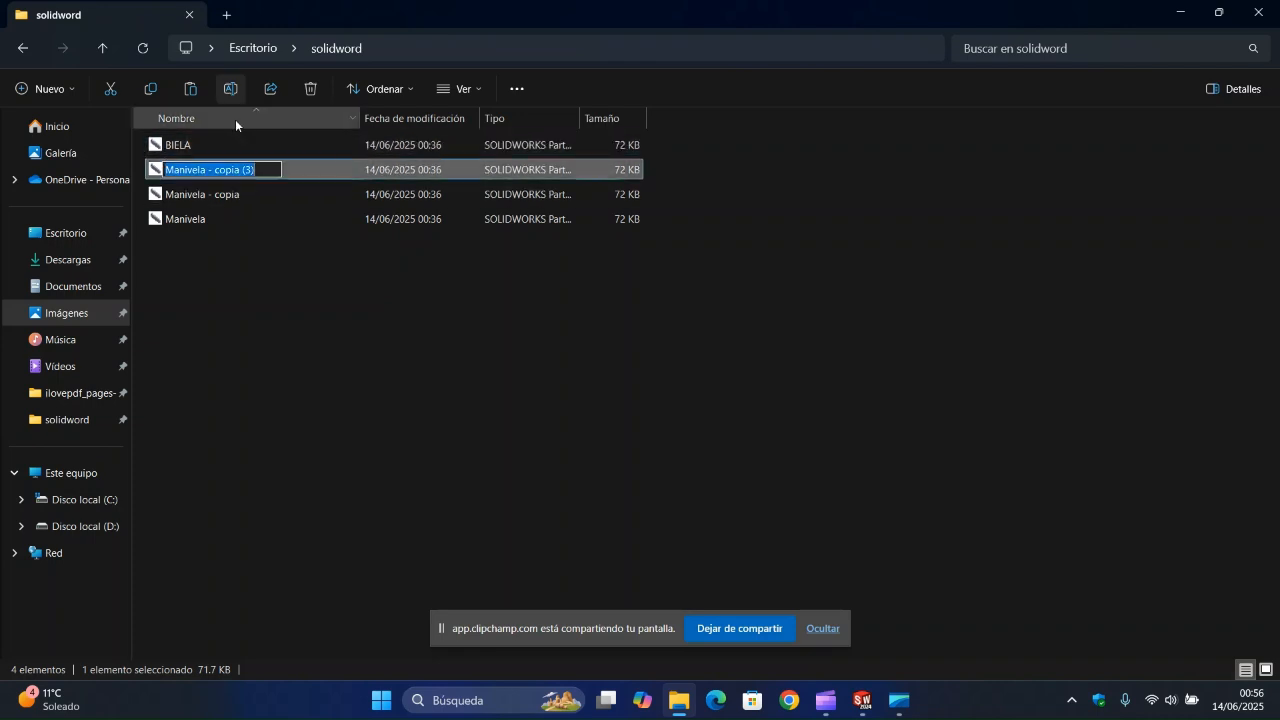
{"action": "type", "text": "ACOPLE"}
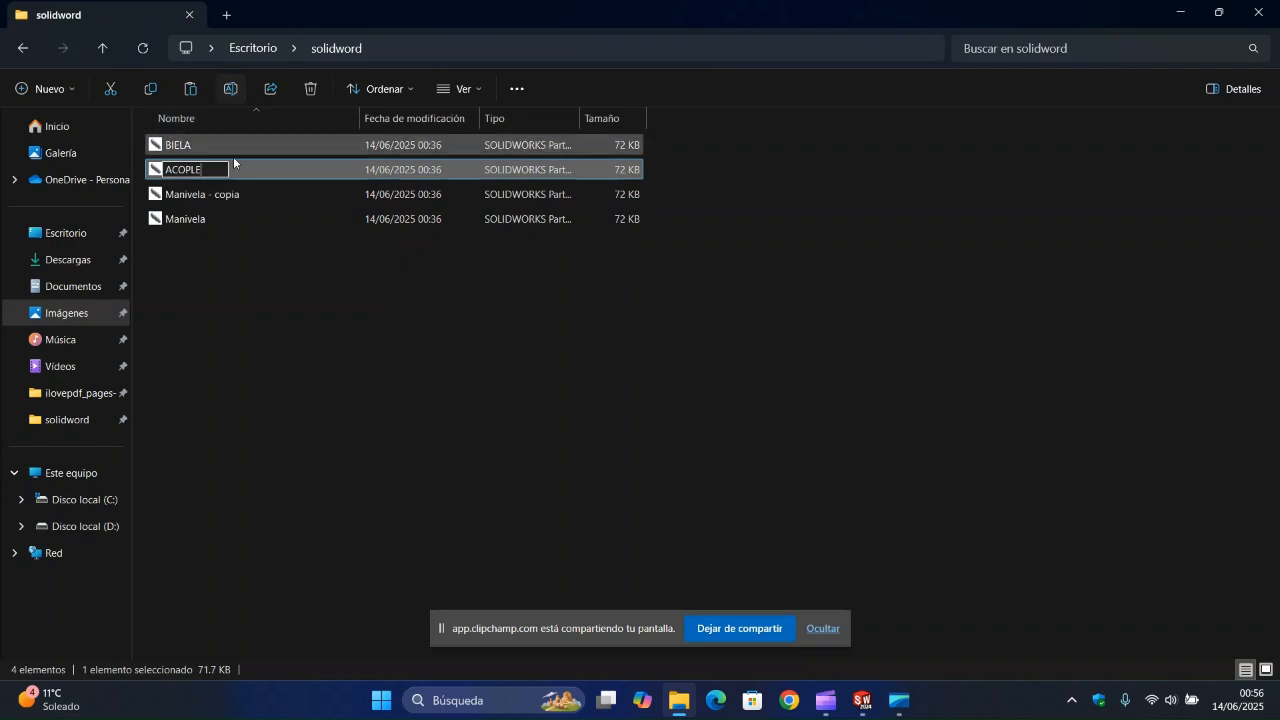
Step: Rename the file "Manivela - copia" as BASTIDOR
{"action": "left_click", "coordinate": [226, 217]}
{"action": "left_click", "coordinate": [225, 198]}
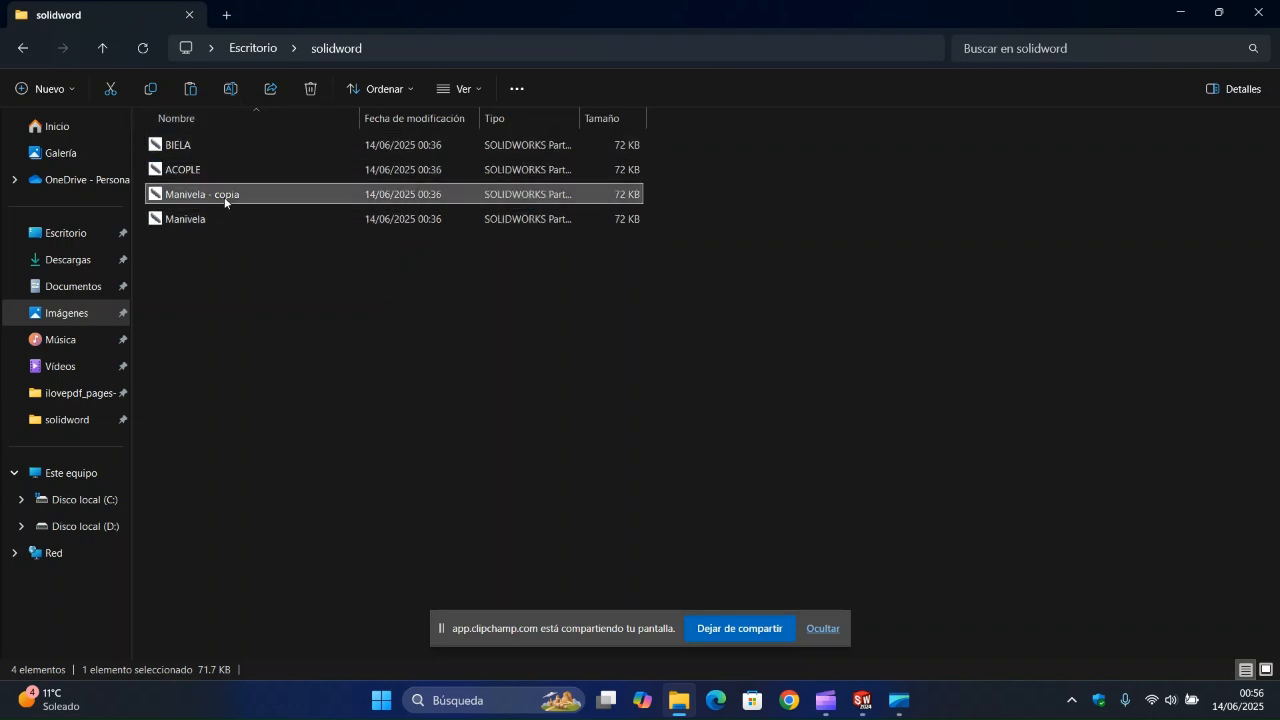
{"action": "left_click", "coordinate": [227, 96]}
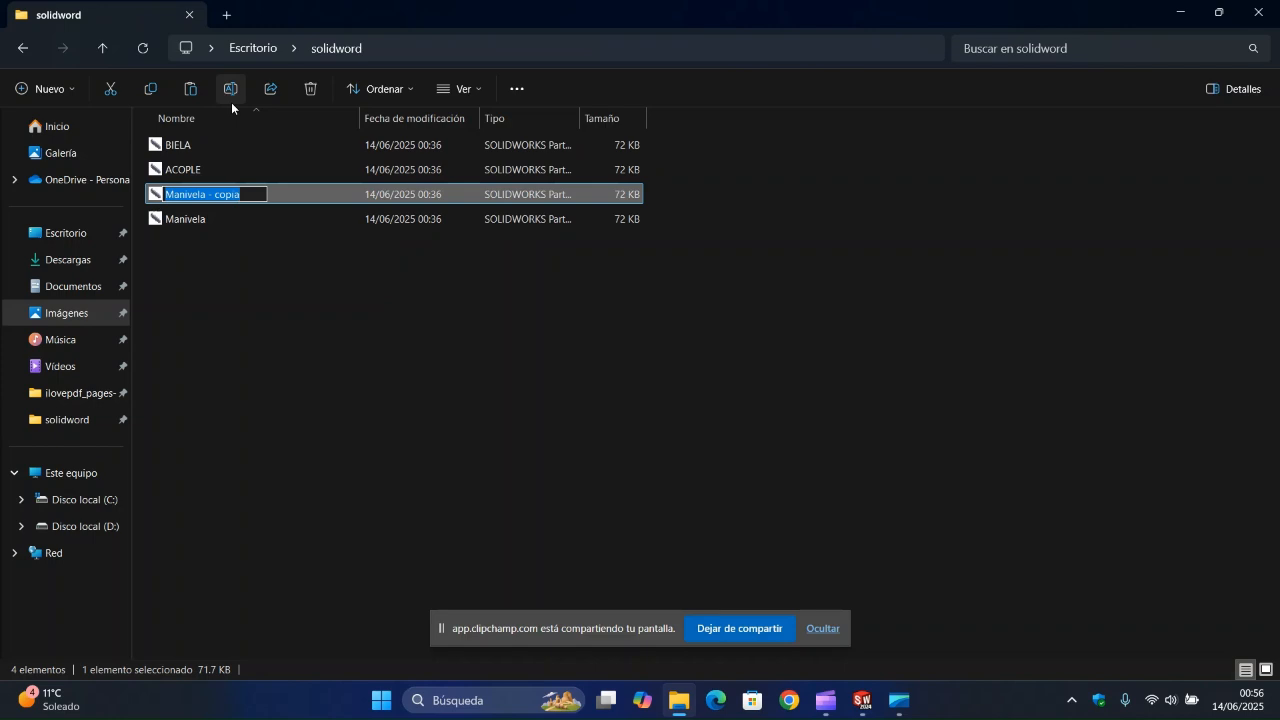
{"action": "type", "text": "BA"}
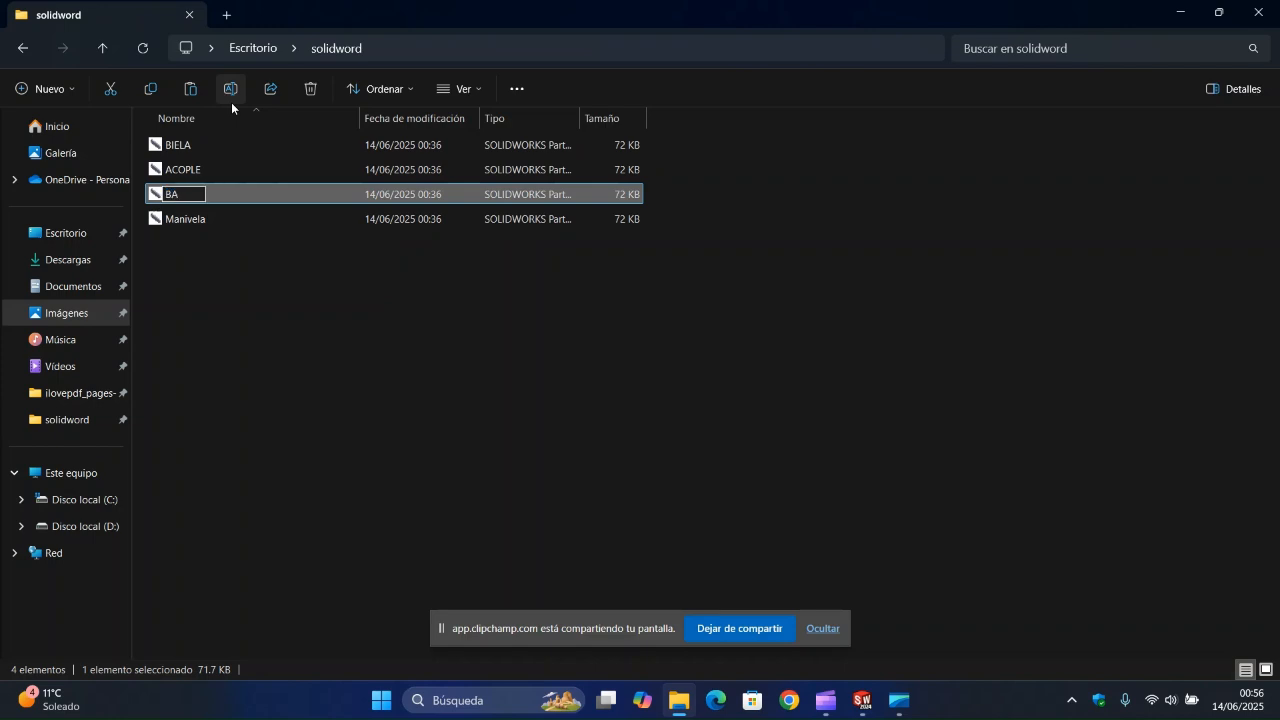
{"action": "type", "text": "STIDOR"}
{"action": "left_click", "coordinate": [294, 304]}
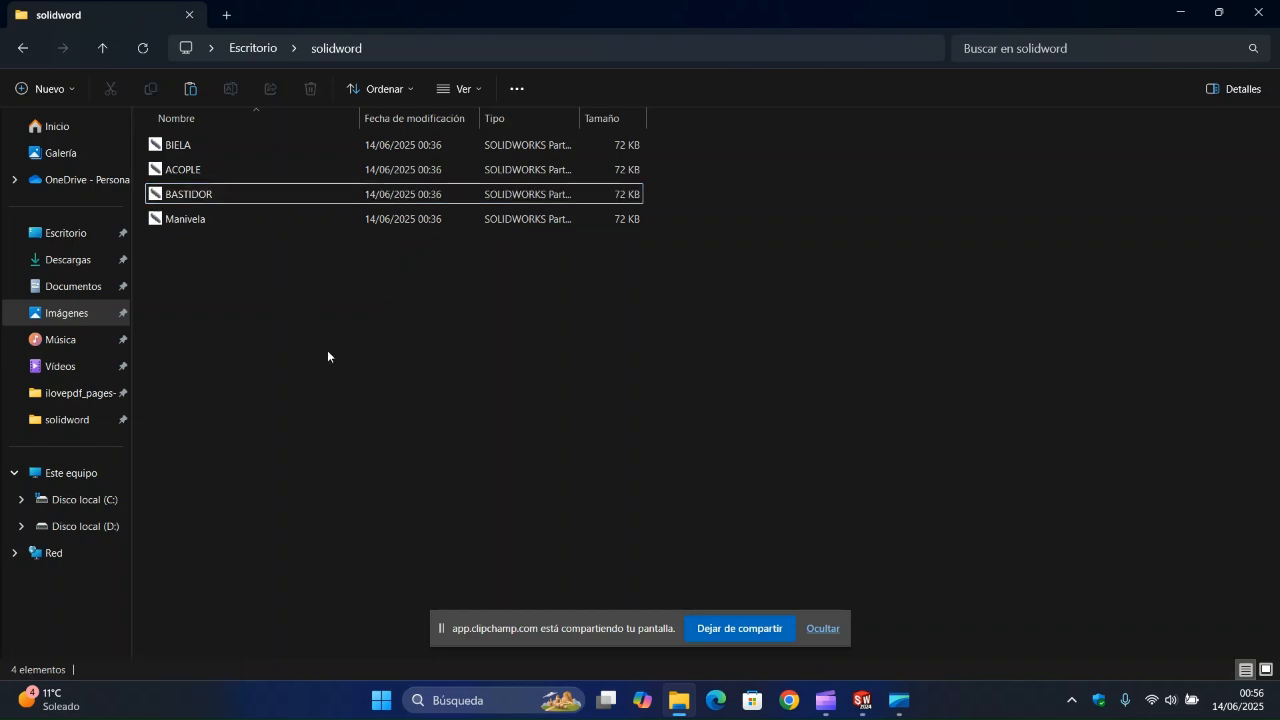
Step: Close File Explorer, return to SOLIDWORKS and create a new assembly document
{"action": "left_click", "coordinate": [1257, 14]}
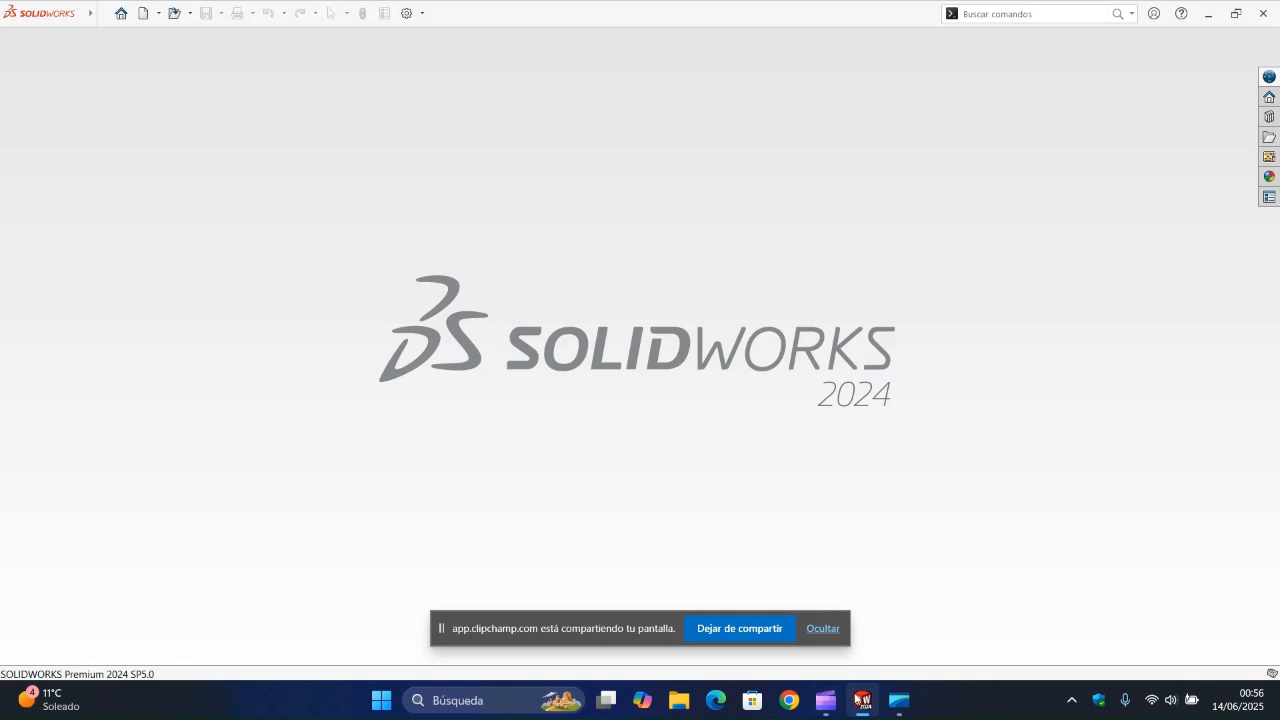
{"action": "mouse_move", "coordinate": [857, 699]}
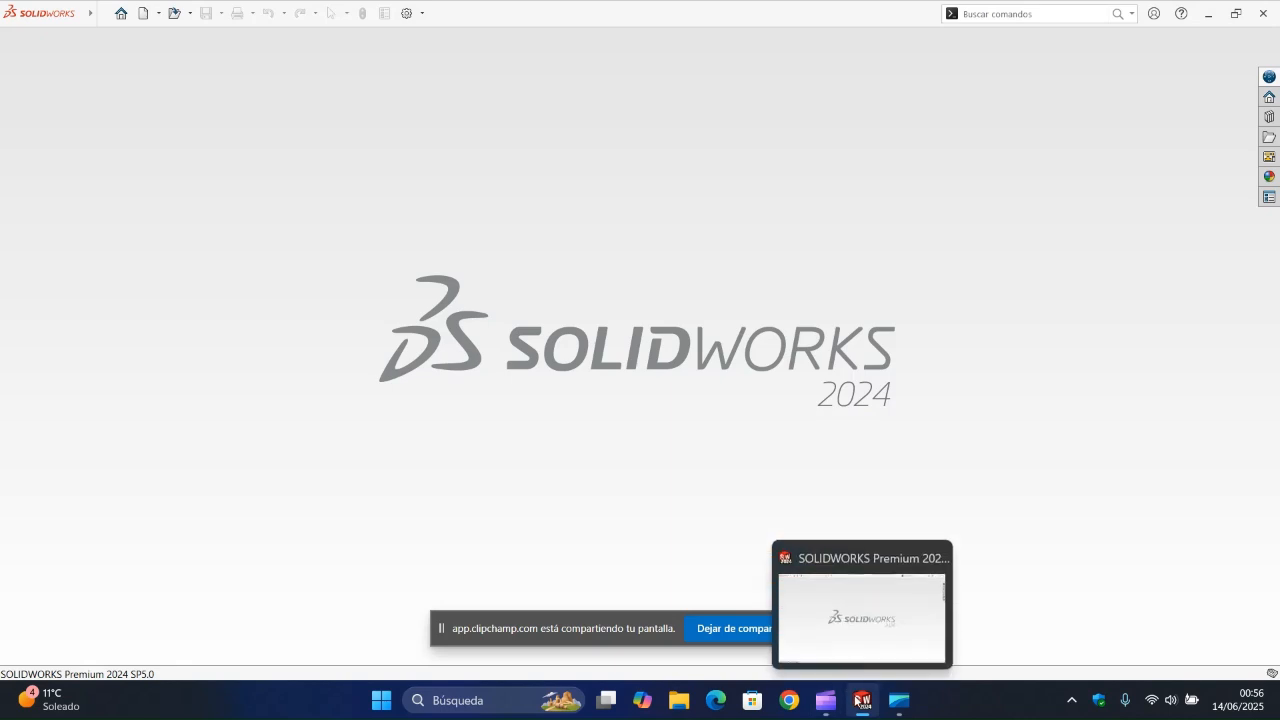
{"action": "left_click", "coordinate": [158, 13]}
{"action": "left_click", "coordinate": [170, 34]}
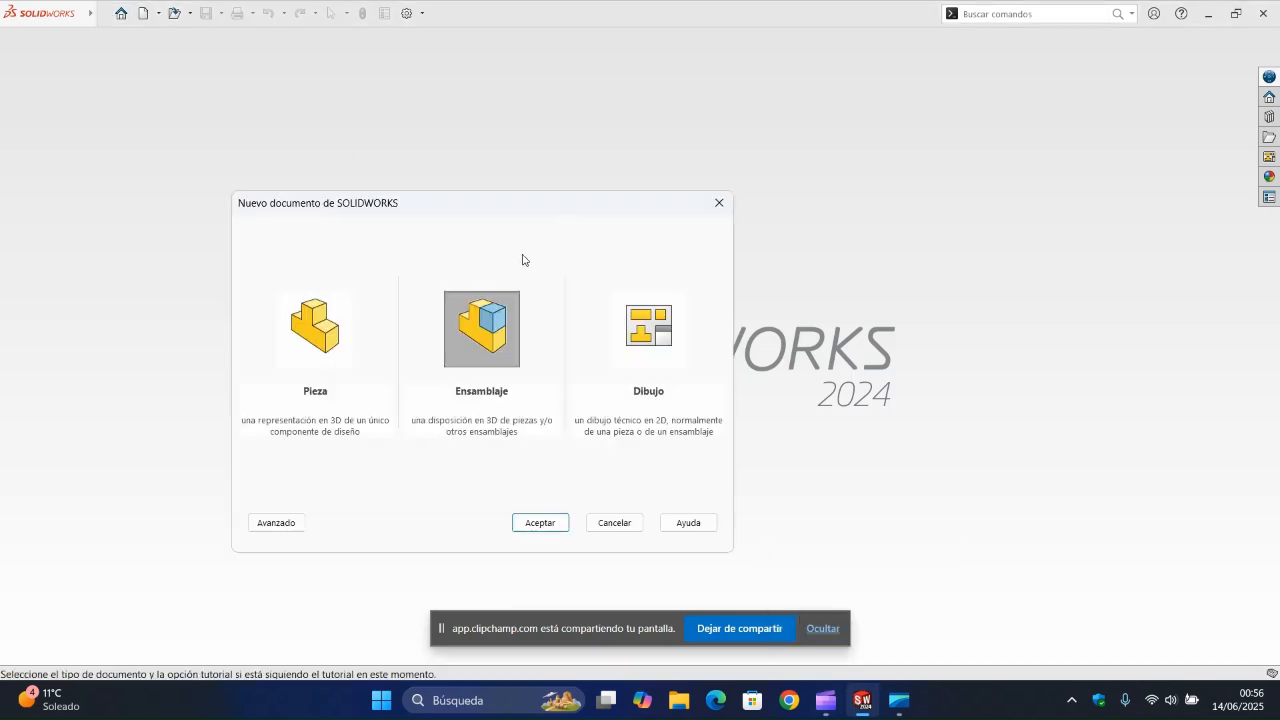
{"action": "left_click", "coordinate": [533, 519]}
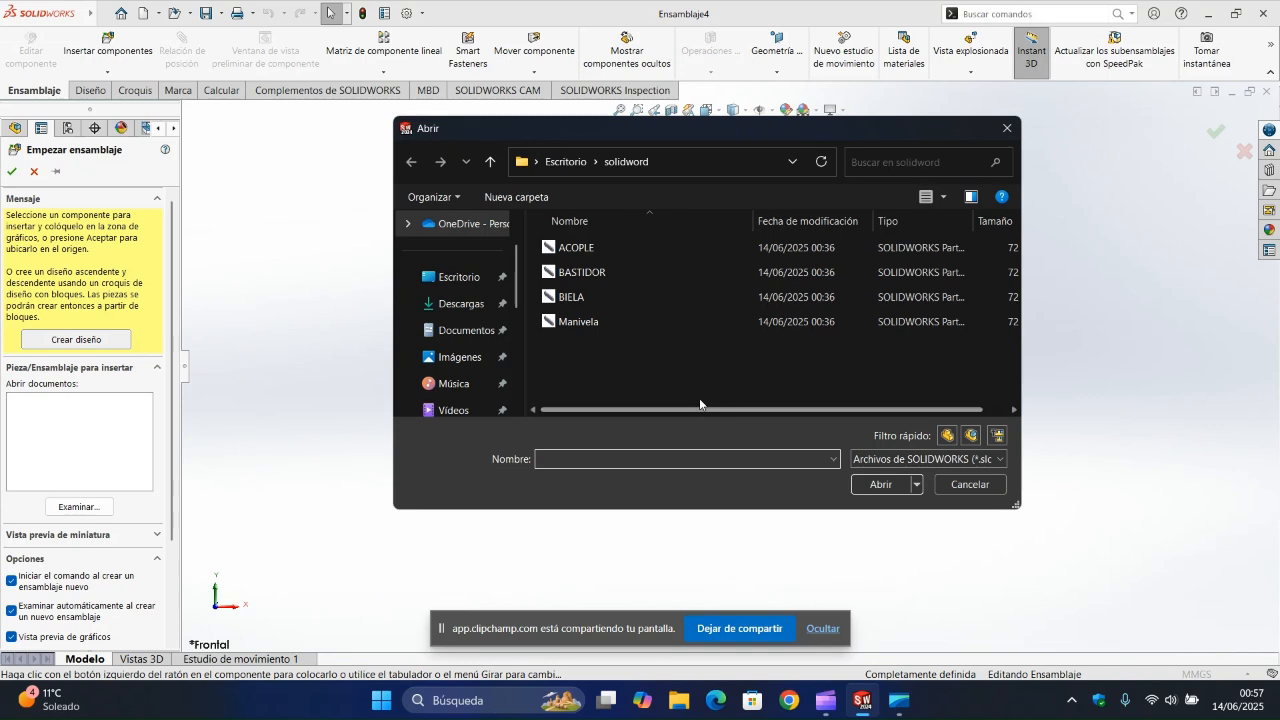
Step: Insert ACOPLE, BASTIDOR, BIELA and Manivela from the solidword folder, placing BASTIDOR above ACOPLE, BIELA to its right and Manivela below
{"action": "left_click_drag", "start_coordinate": [598, 338], "coordinate": [619, 227]}
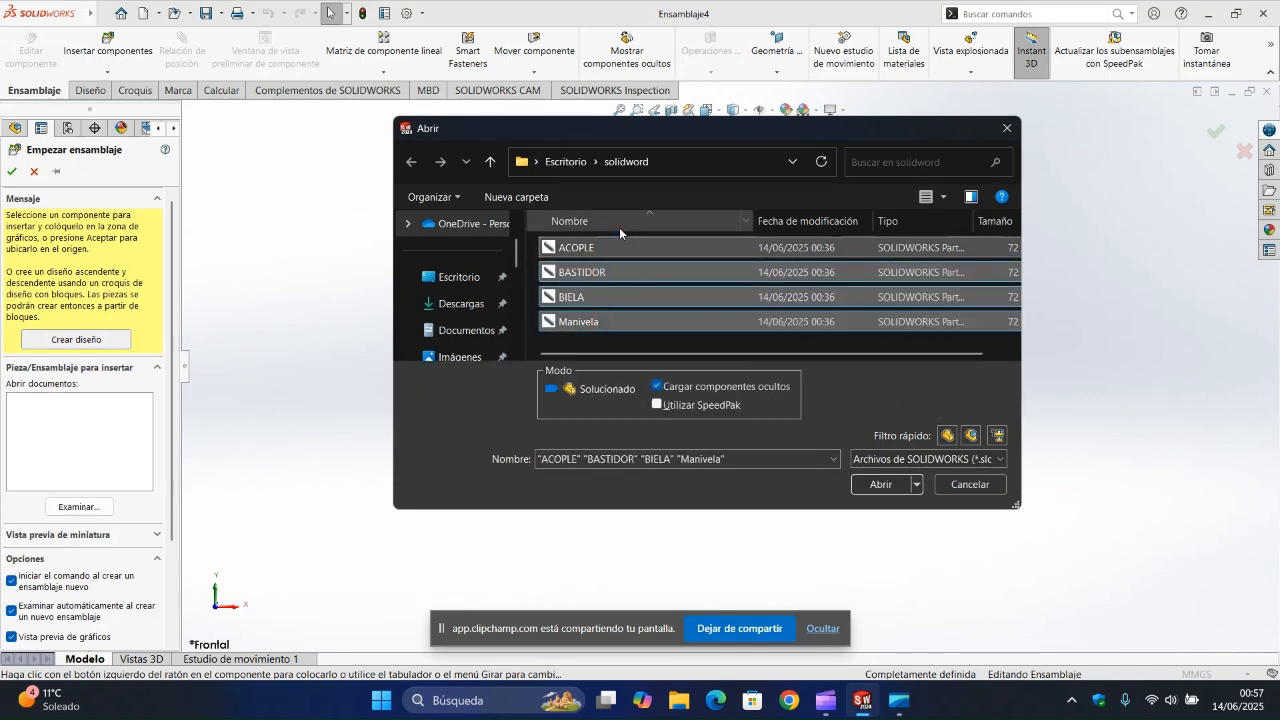
{"action": "left_click", "coordinate": [886, 485]}
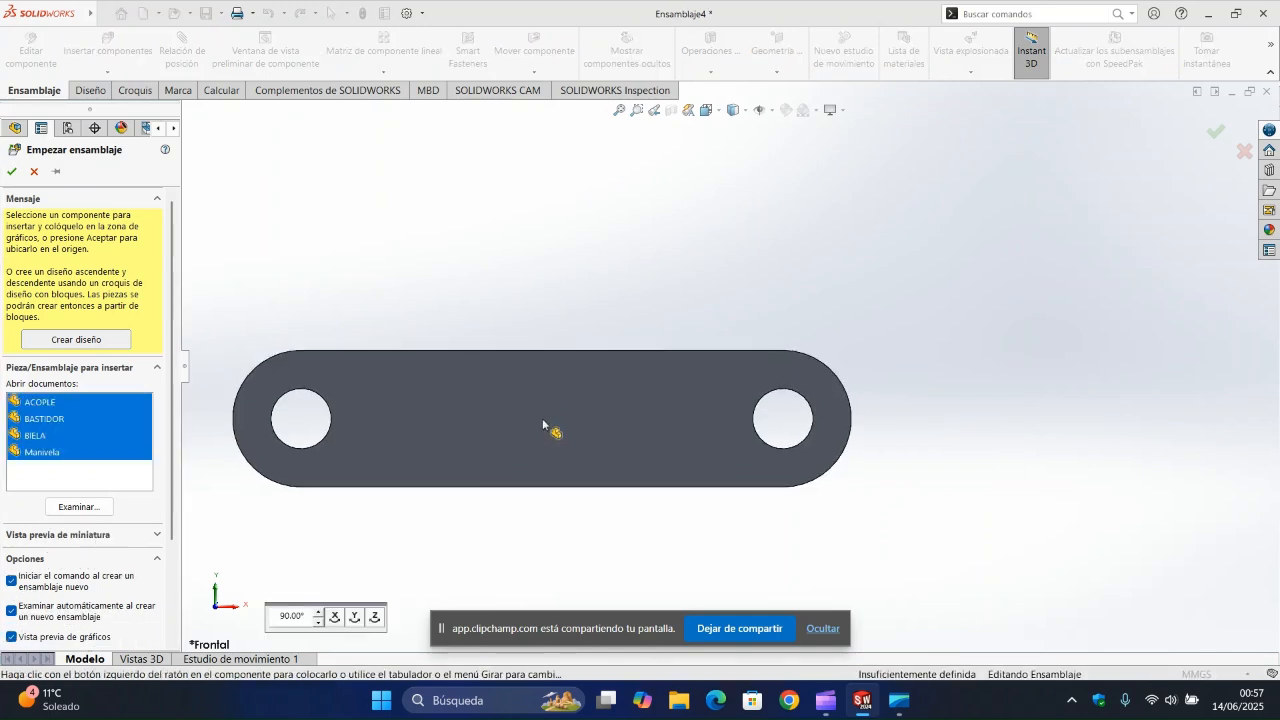
{"action": "left_click", "coordinate": [482, 340]}
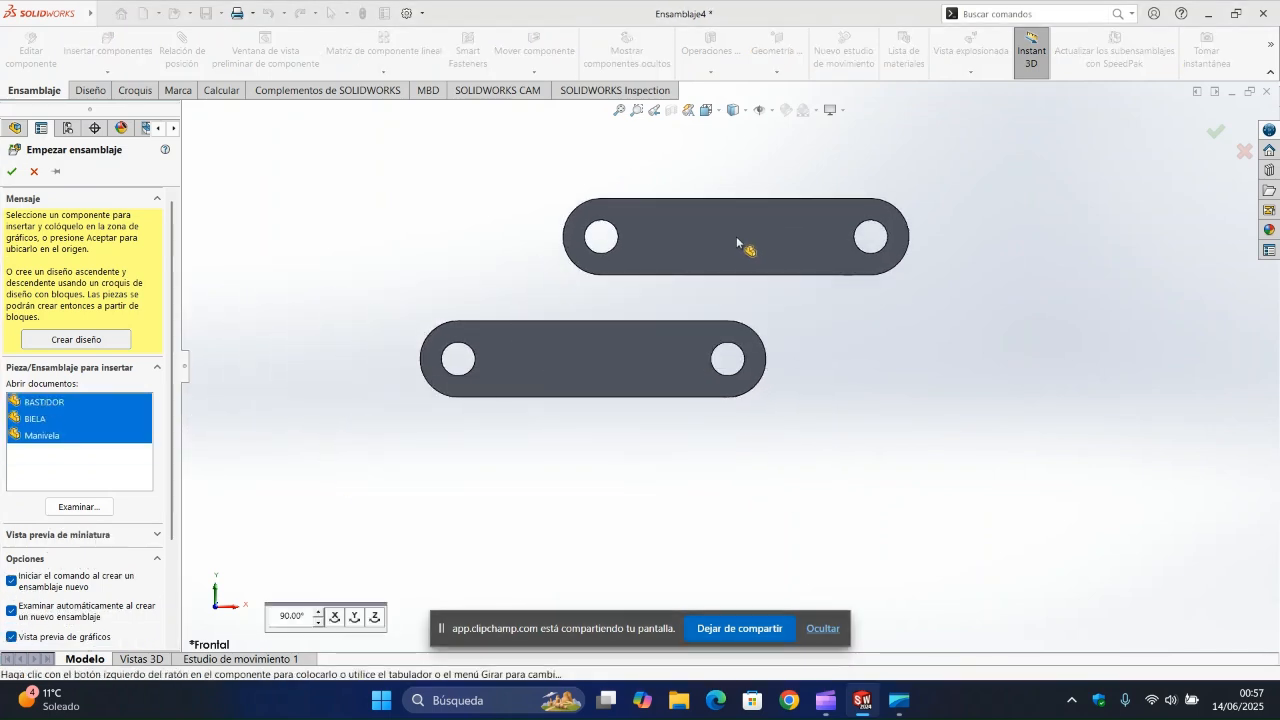
{"action": "left_click", "coordinate": [726, 245]}
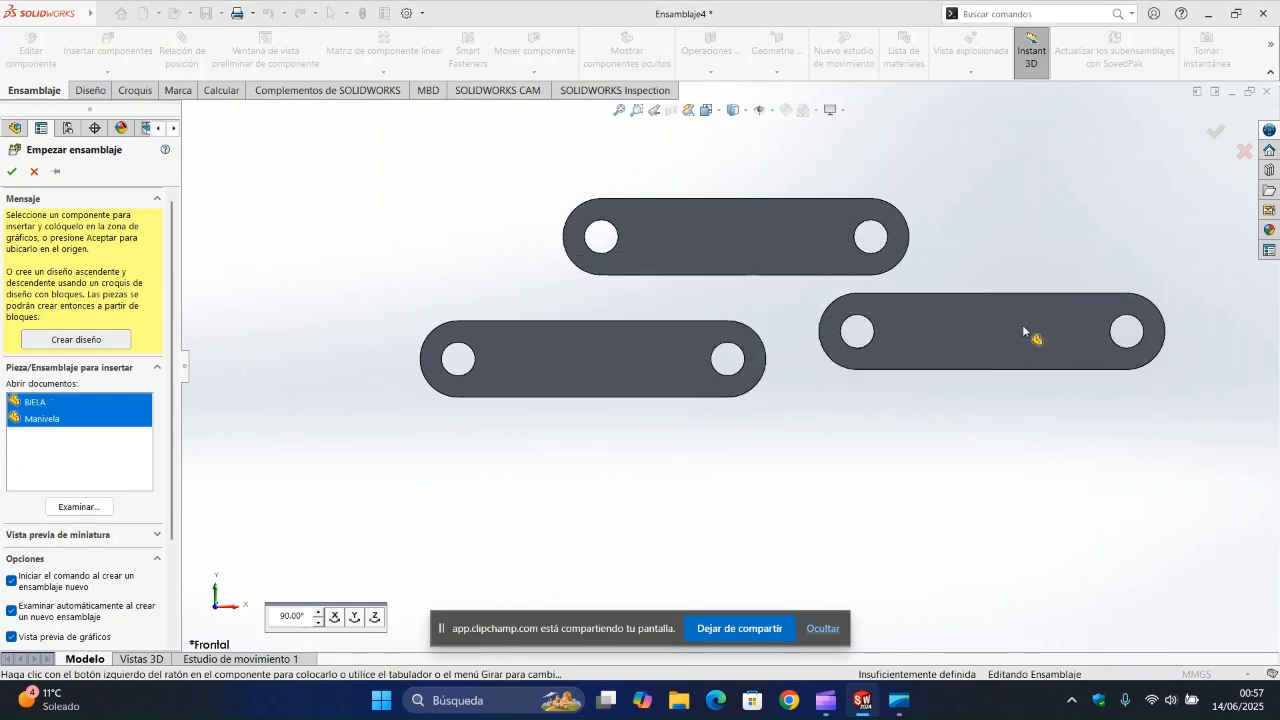
{"action": "left_click", "coordinate": [982, 355]}
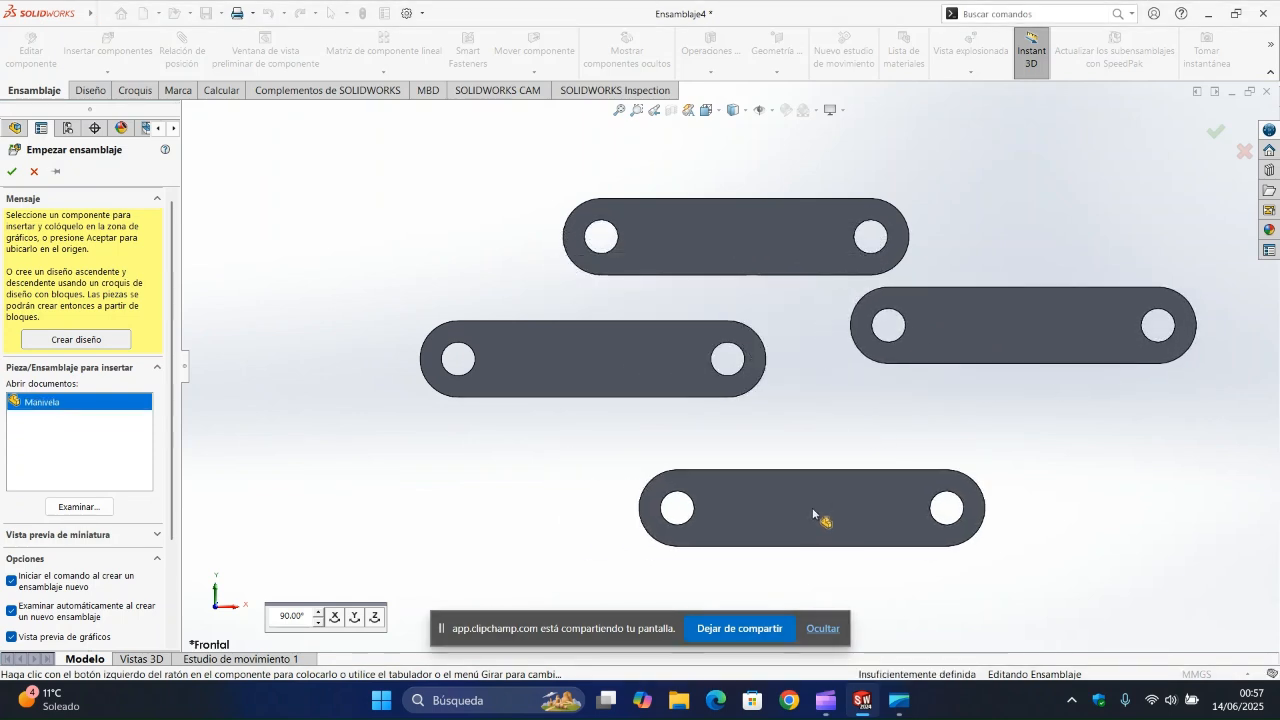
{"action": "left_click", "coordinate": [795, 502]}
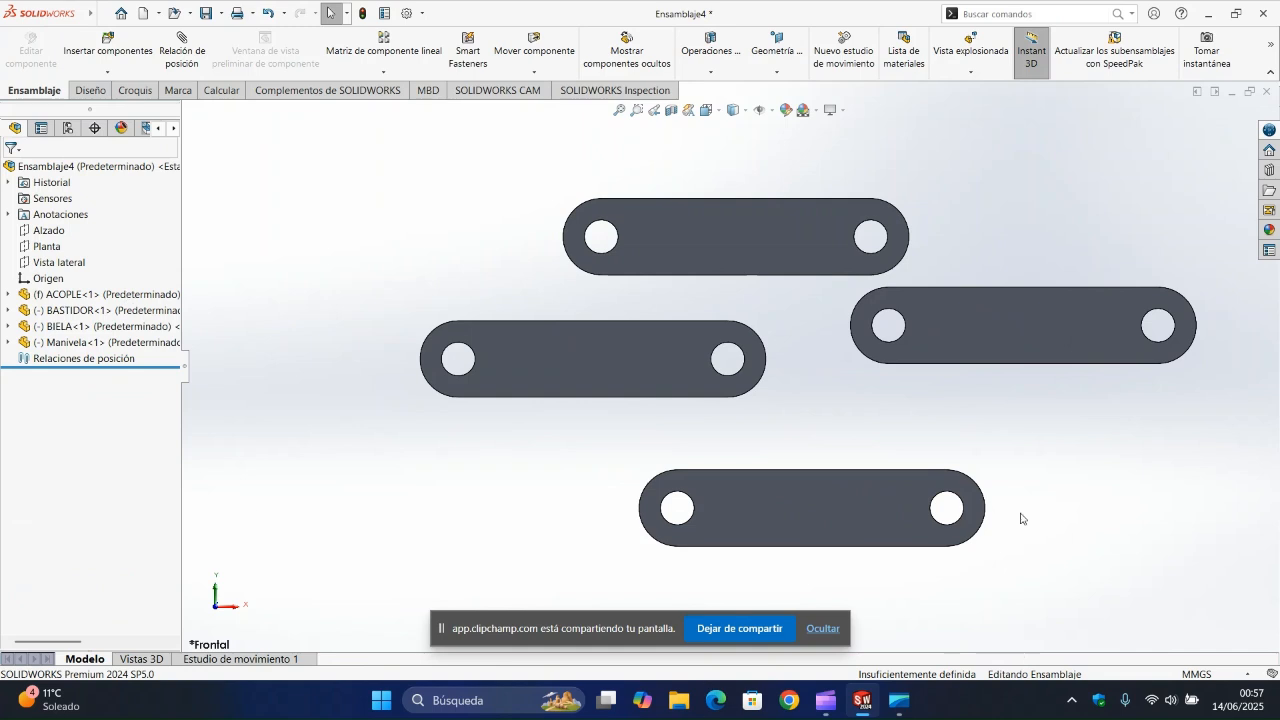
Step: Set the assembly's unit system to CGS (centimetre, gram, second)
{"action": "left_click", "coordinate": [1215, 673]}
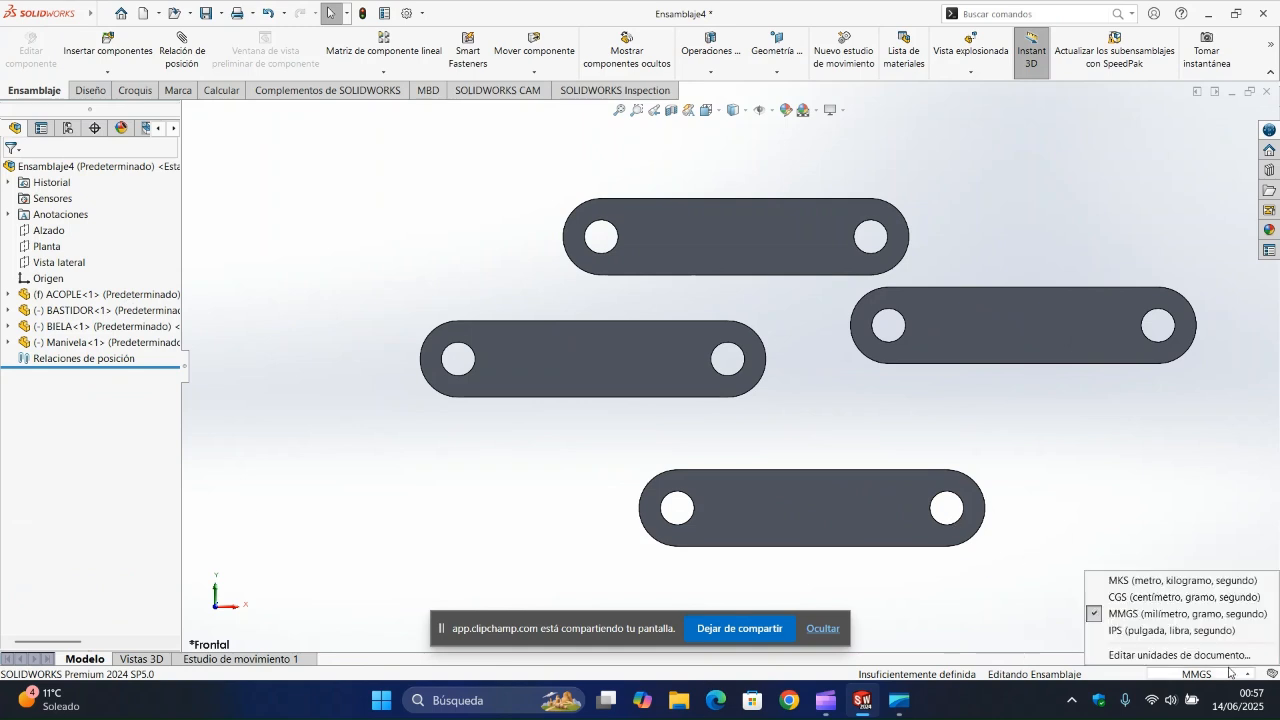
{"action": "left_click", "coordinate": [1145, 597]}
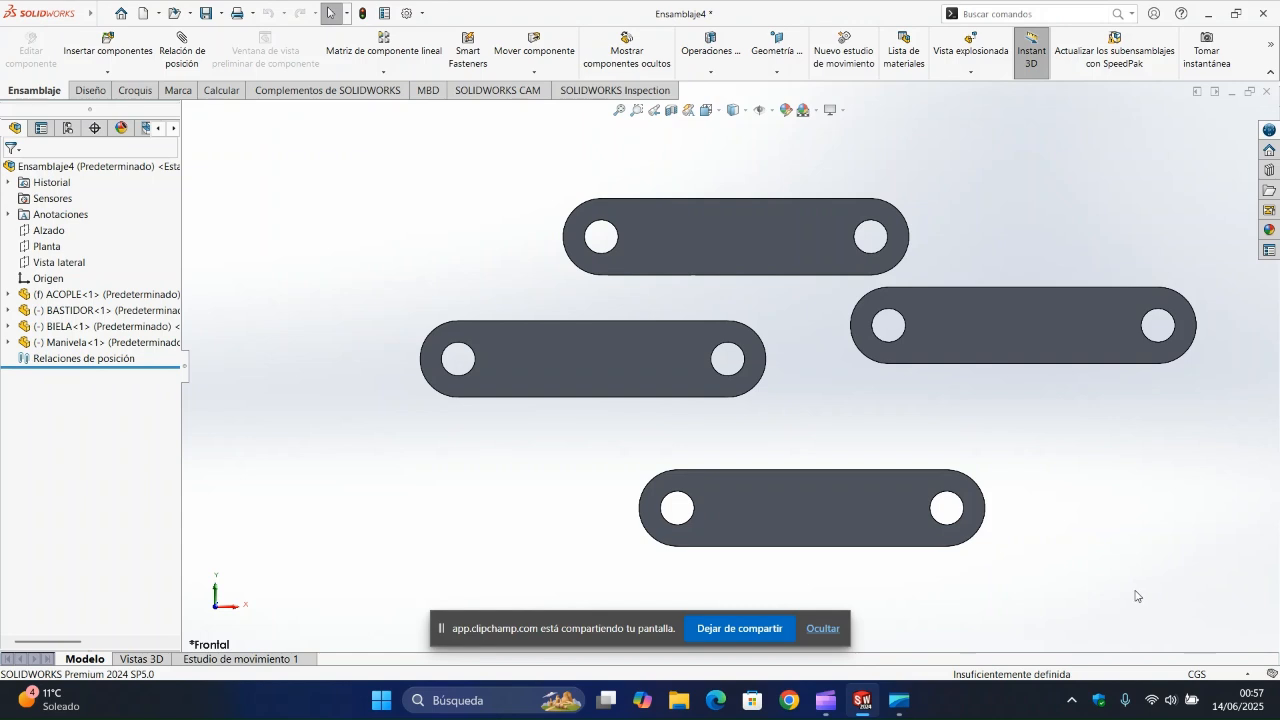
Step: Open BIELA for editing within the assembly, saving the assembly as MECANISMO DE 4 ESLABONES in the solidword folder
{"action": "left_click", "coordinate": [58, 343]}
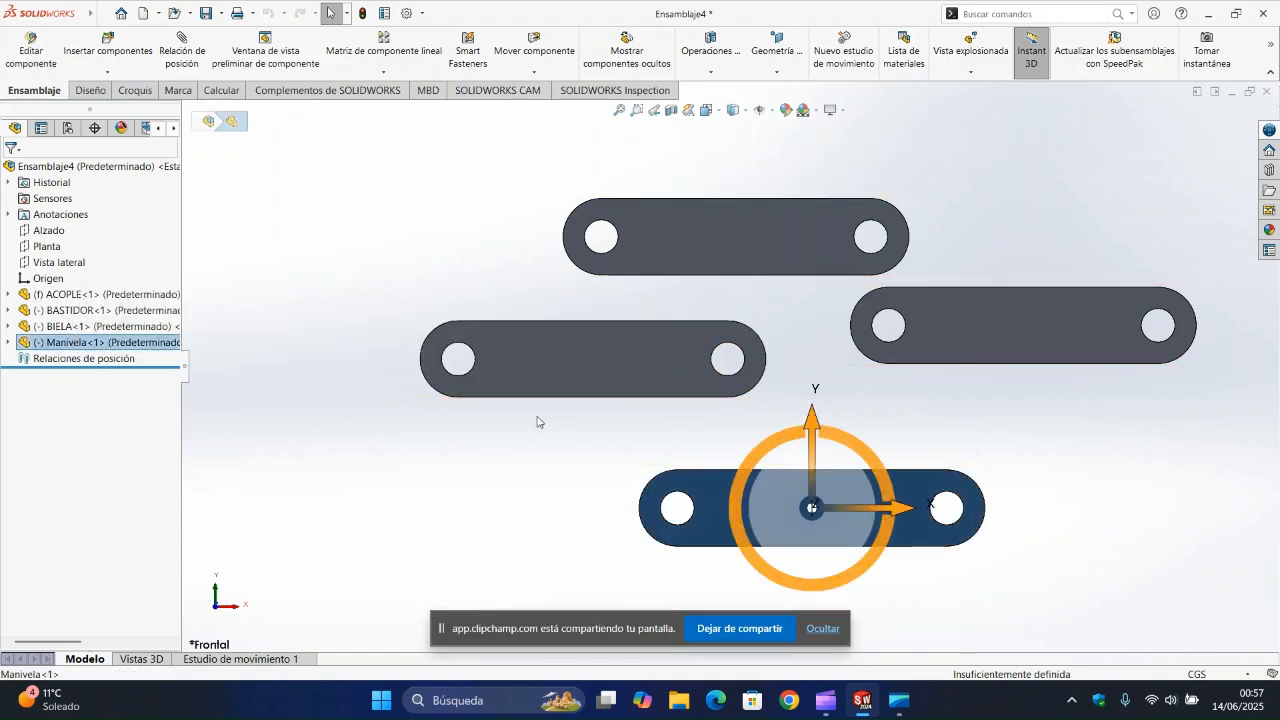
{"action": "left_click", "coordinate": [50, 328]}
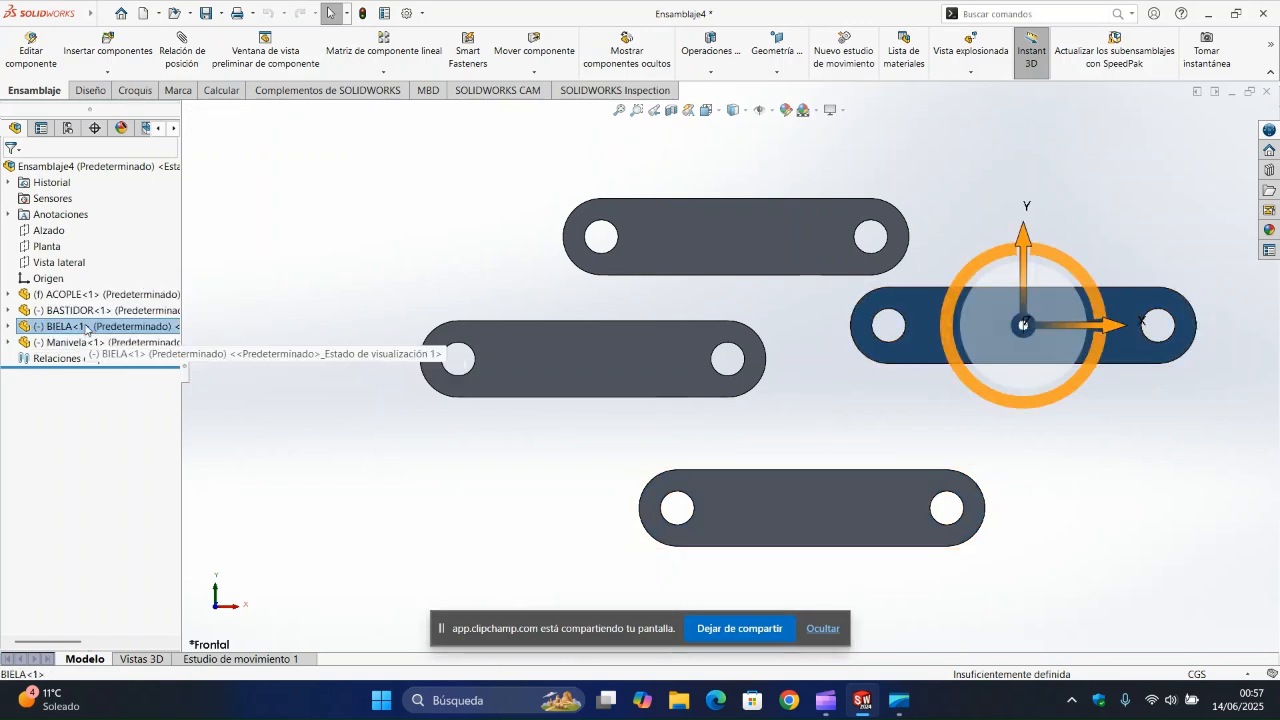
{"action": "right_click", "coordinate": [86, 330]}
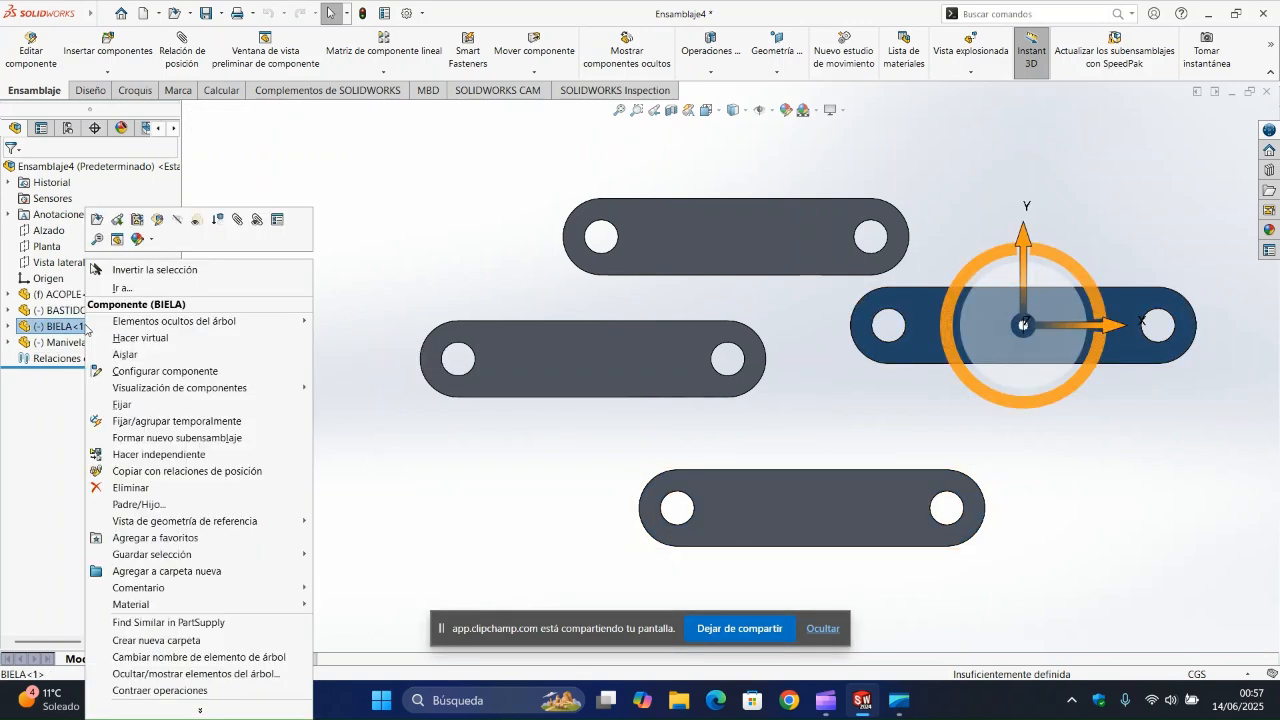
{"action": "left_click", "coordinate": [156, 220]}
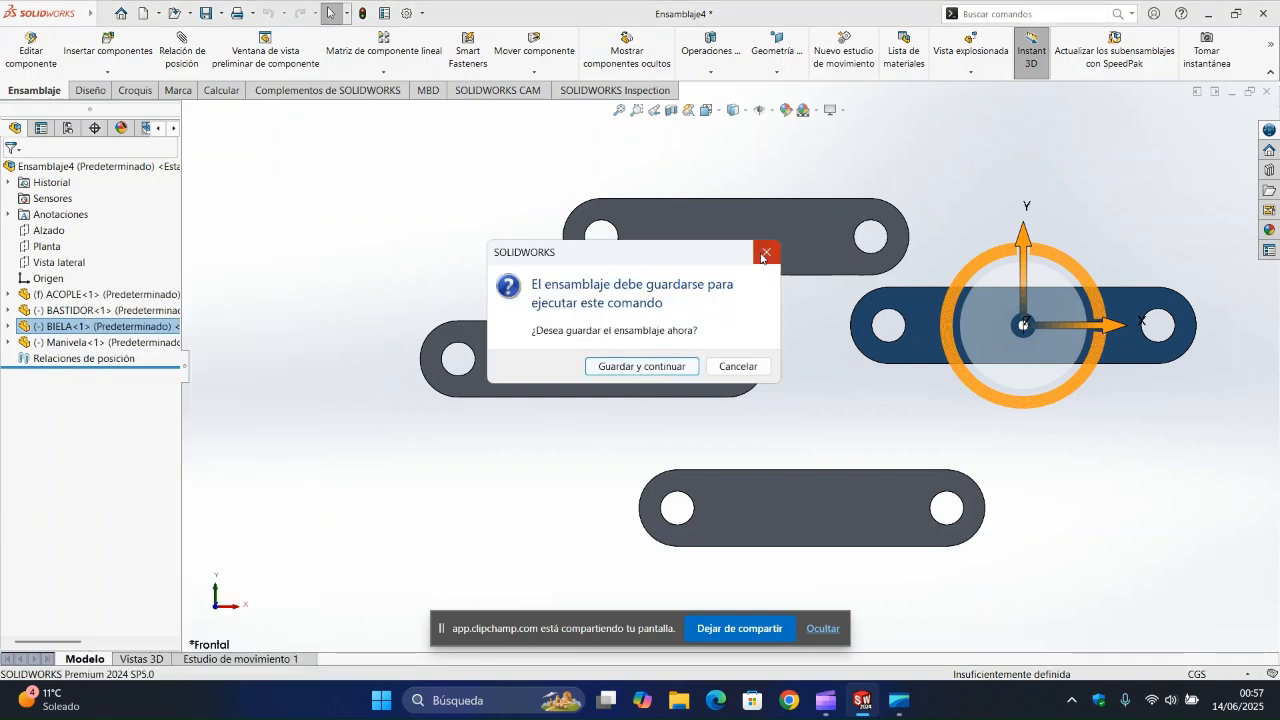
{"action": "left_click", "coordinate": [644, 367]}
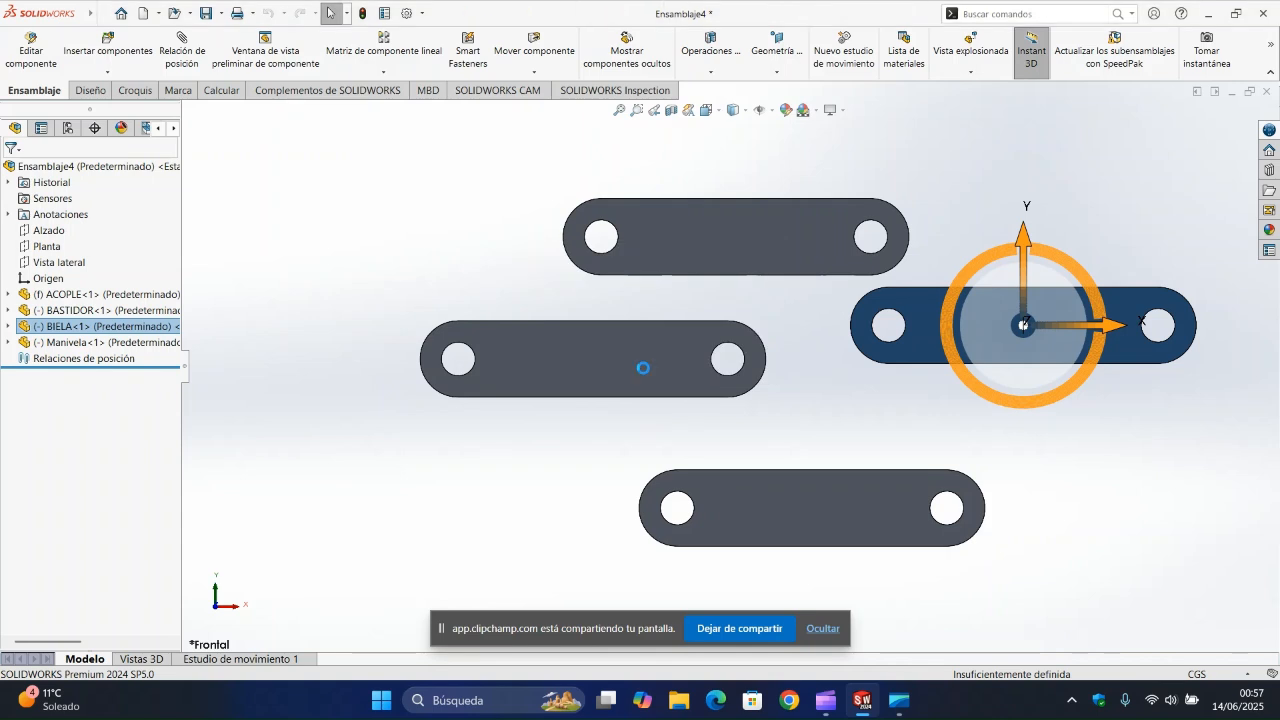
{"action": "left_click", "coordinate": [580, 352]}
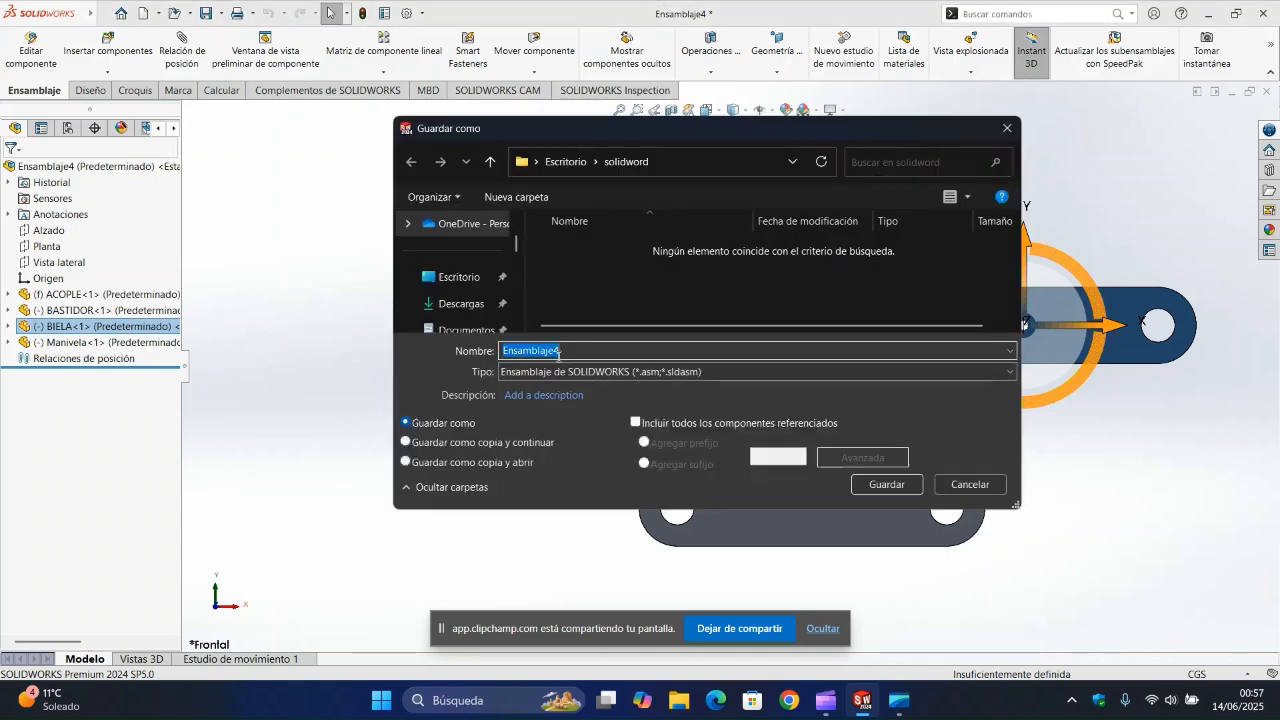
{"action": "left_click_drag", "start_coordinate": [571, 354], "coordinate": [488, 354]}
{"action": "type", "text": "MECANISMO DE 4 ESLABONES"}
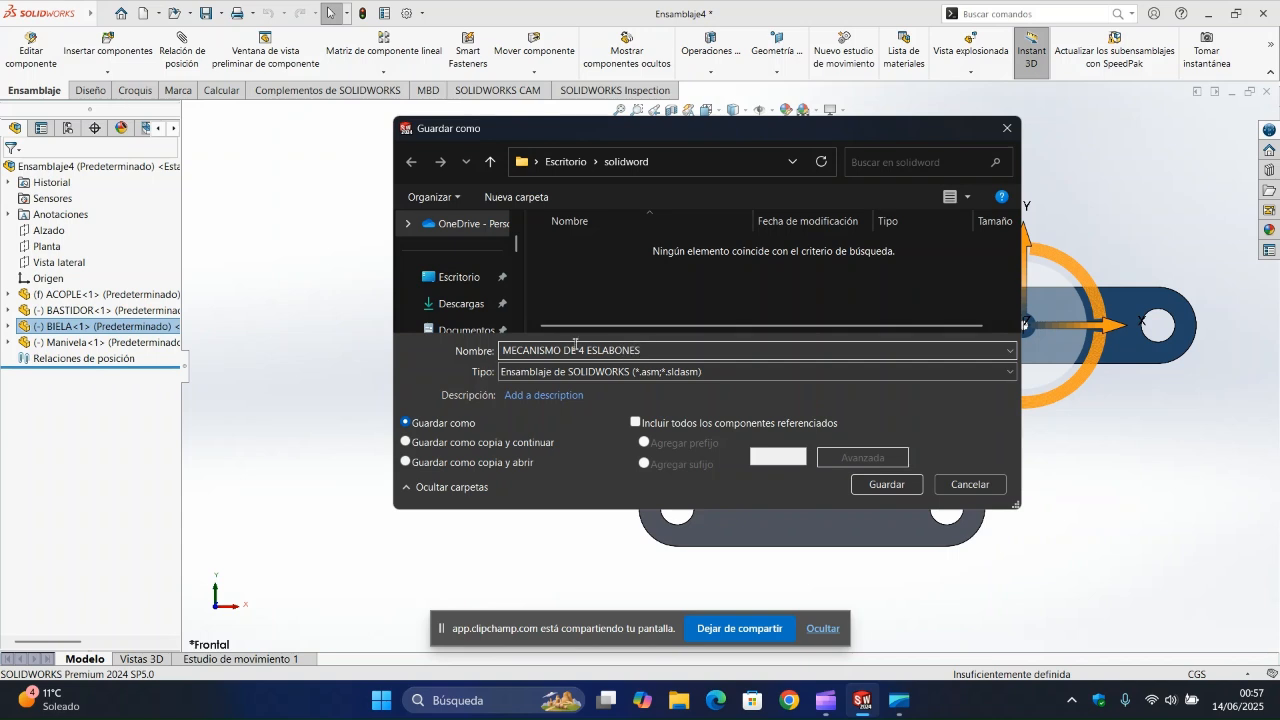
{"action": "left_click", "coordinate": [880, 479]}
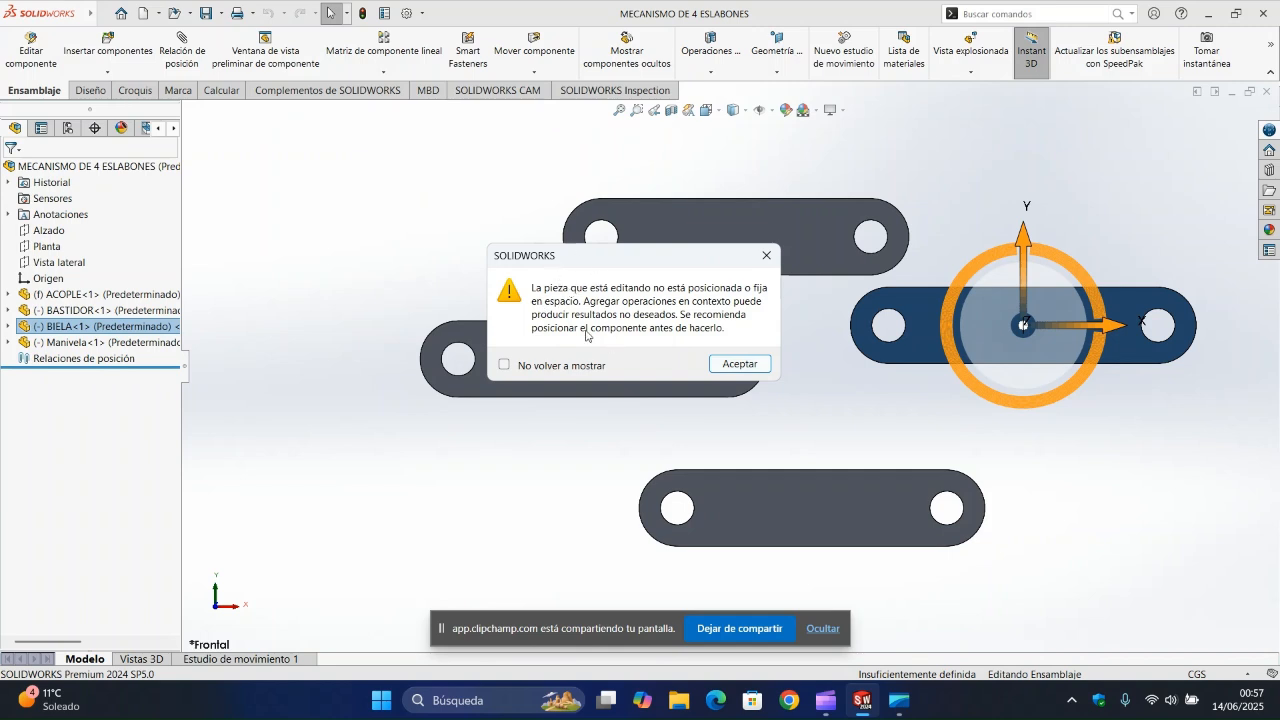
{"action": "left_click", "coordinate": [740, 363]}
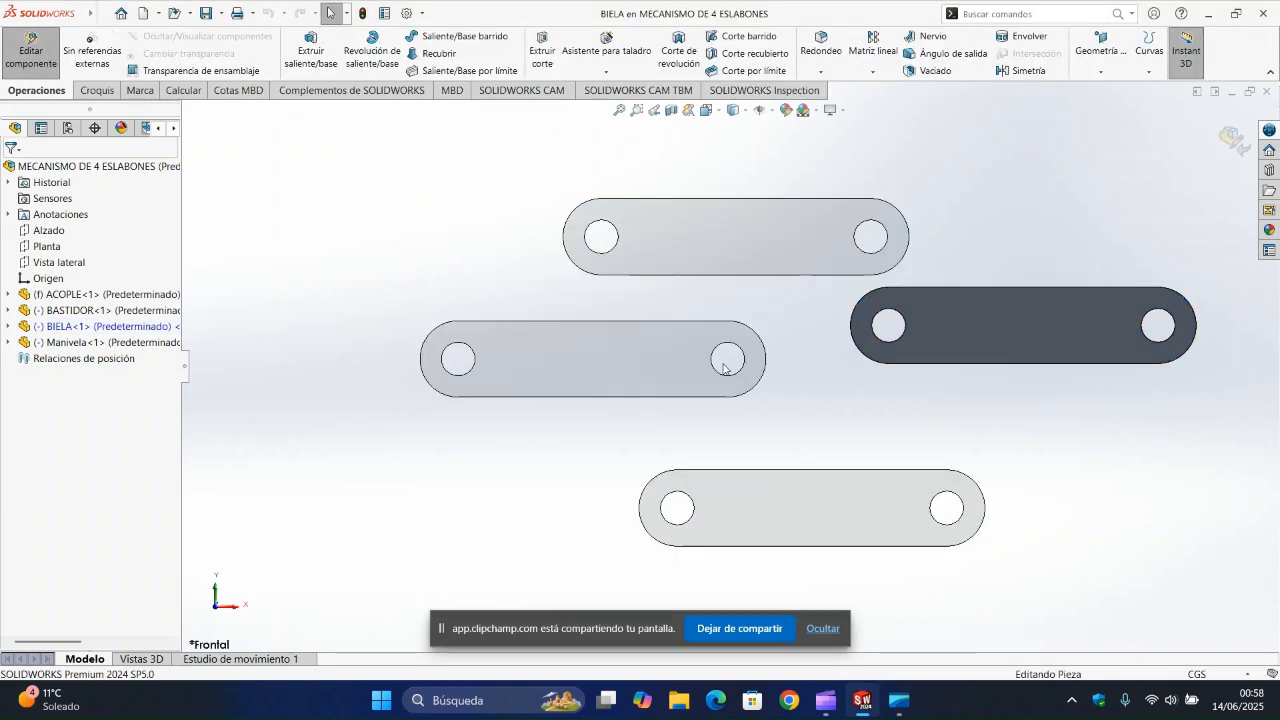
Step: Set BIELA's hole centre distance to 7 cm and return to editing the assembly
{"action": "left_click", "coordinate": [986, 316]}
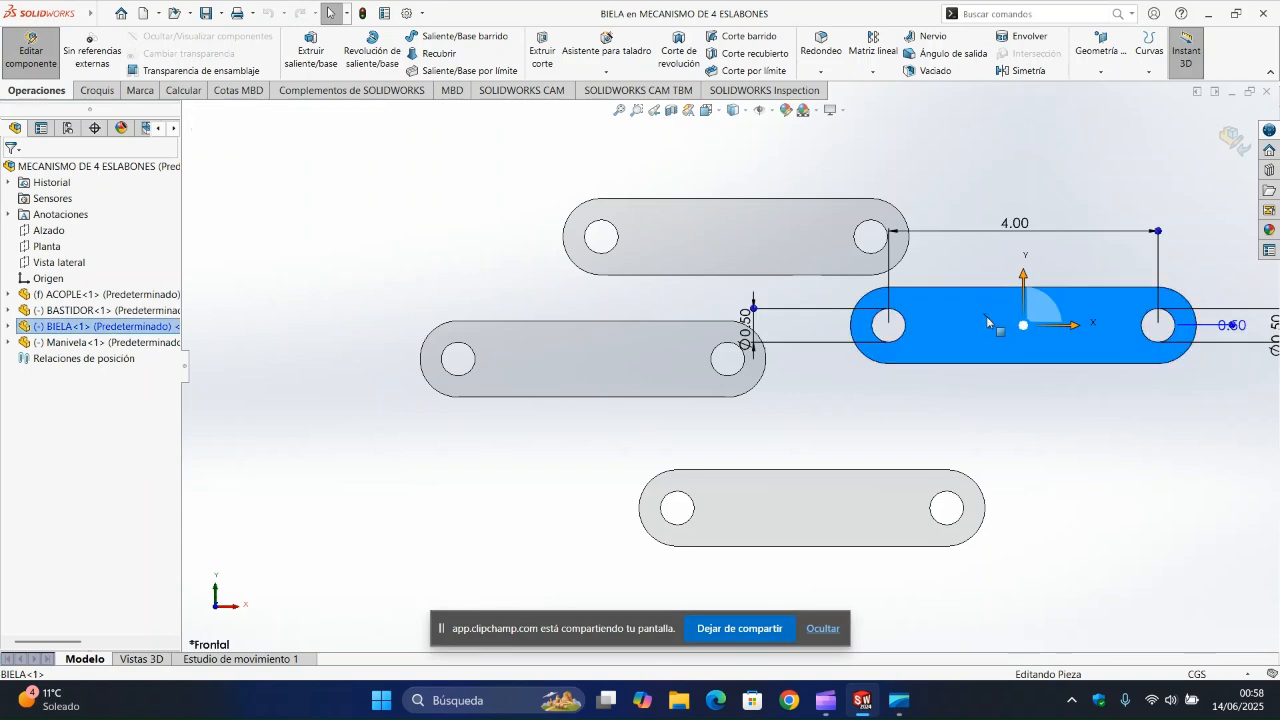
{"action": "left_click", "coordinate": [1017, 220]}
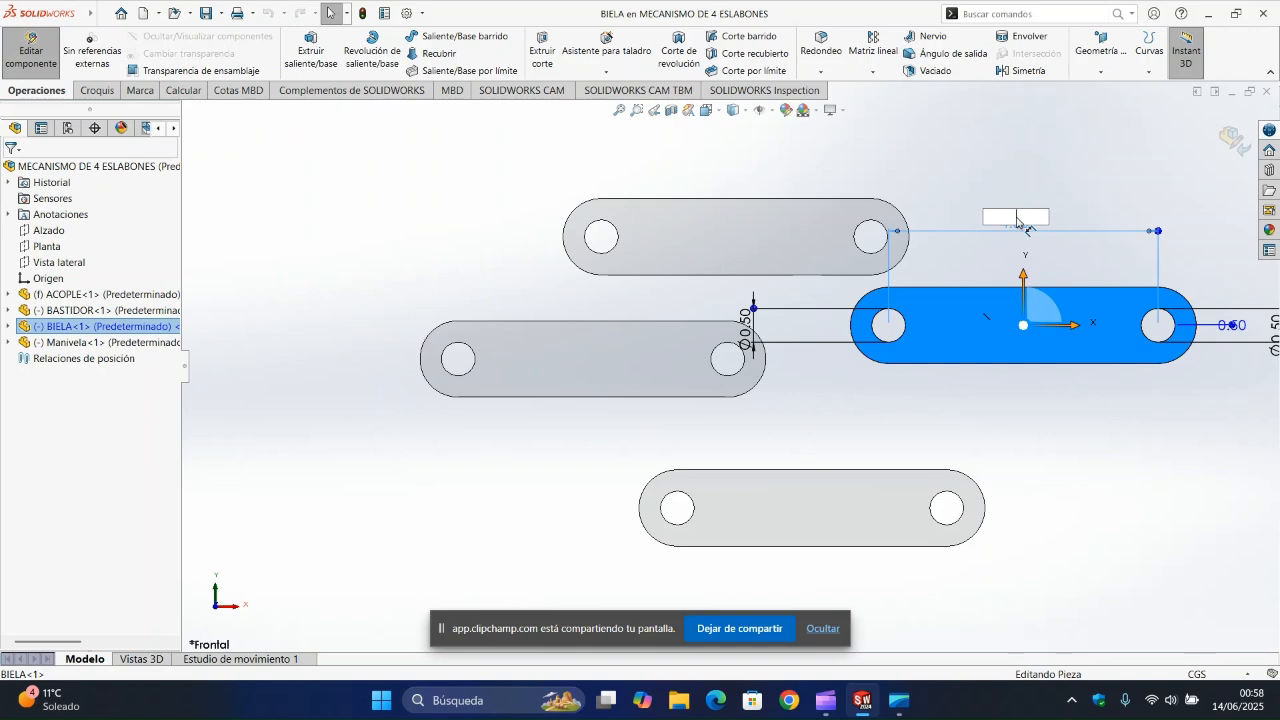
{"action": "type", "text": "7"}
{"action": "key", "text": "Return"}
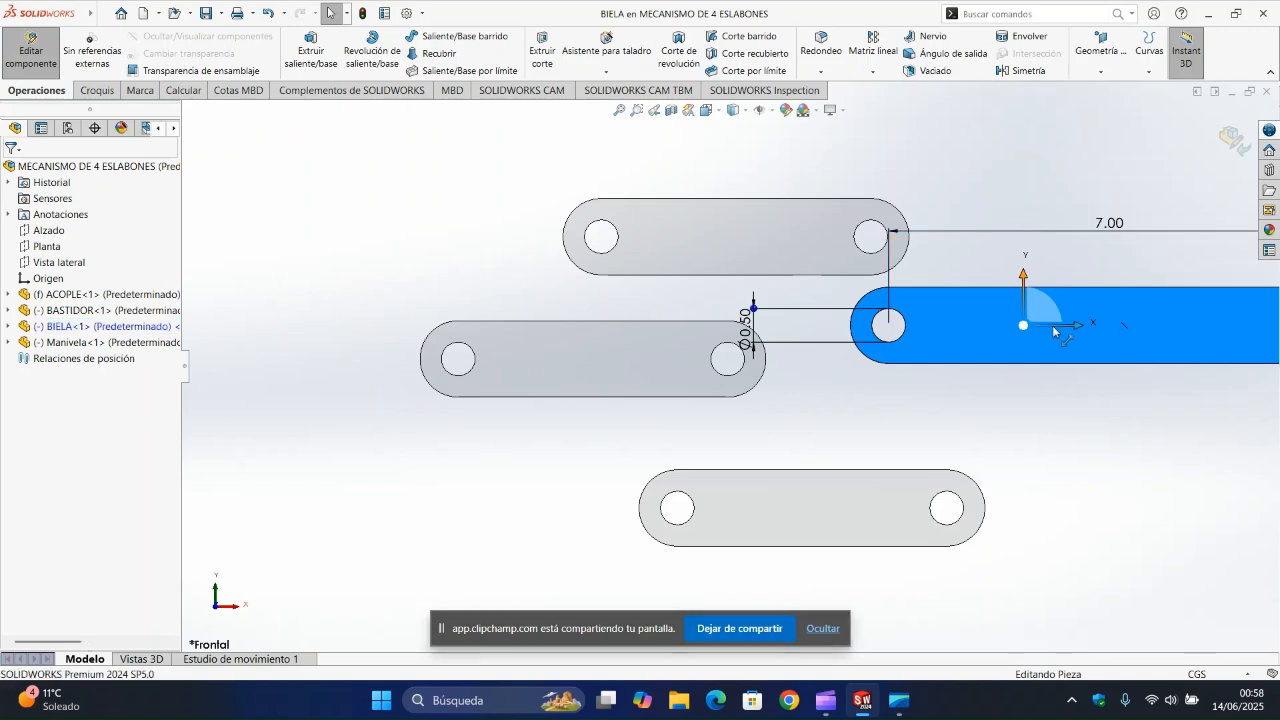
{"action": "scroll", "coordinate": [1029, 380], "scroll_direction": "up", "scroll_amount": 4}
{"action": "left_click", "coordinate": [680, 305]}
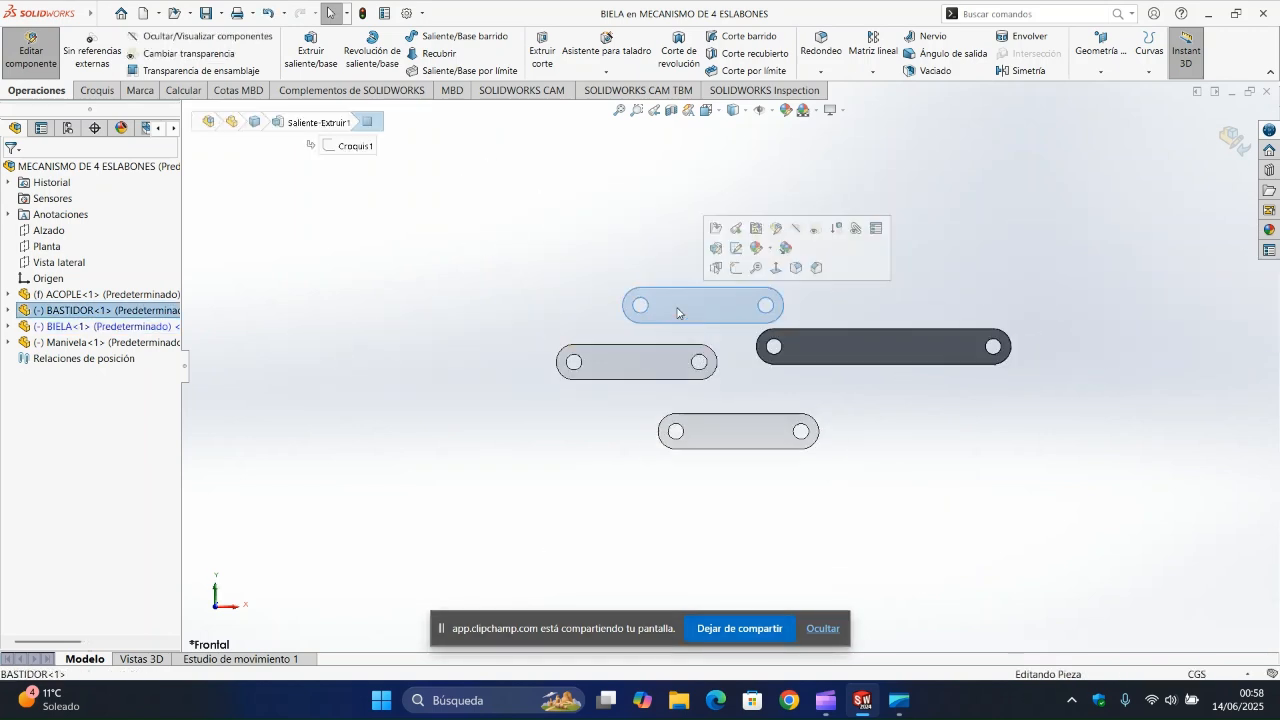
{"action": "left_click", "coordinate": [1238, 140]}
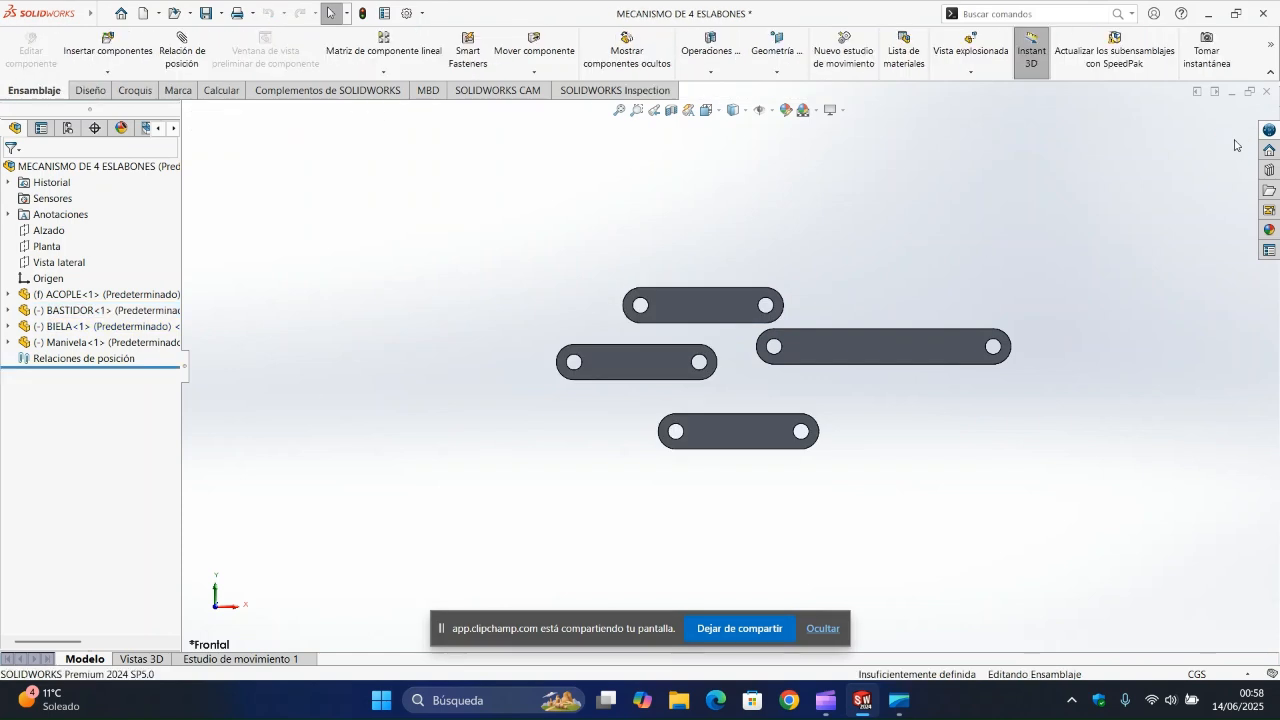
Step: Edit BASTIDOR in the assembly, set its hole centre distance to 12 cm and leave part editing
{"action": "left_click", "coordinate": [666, 301]}
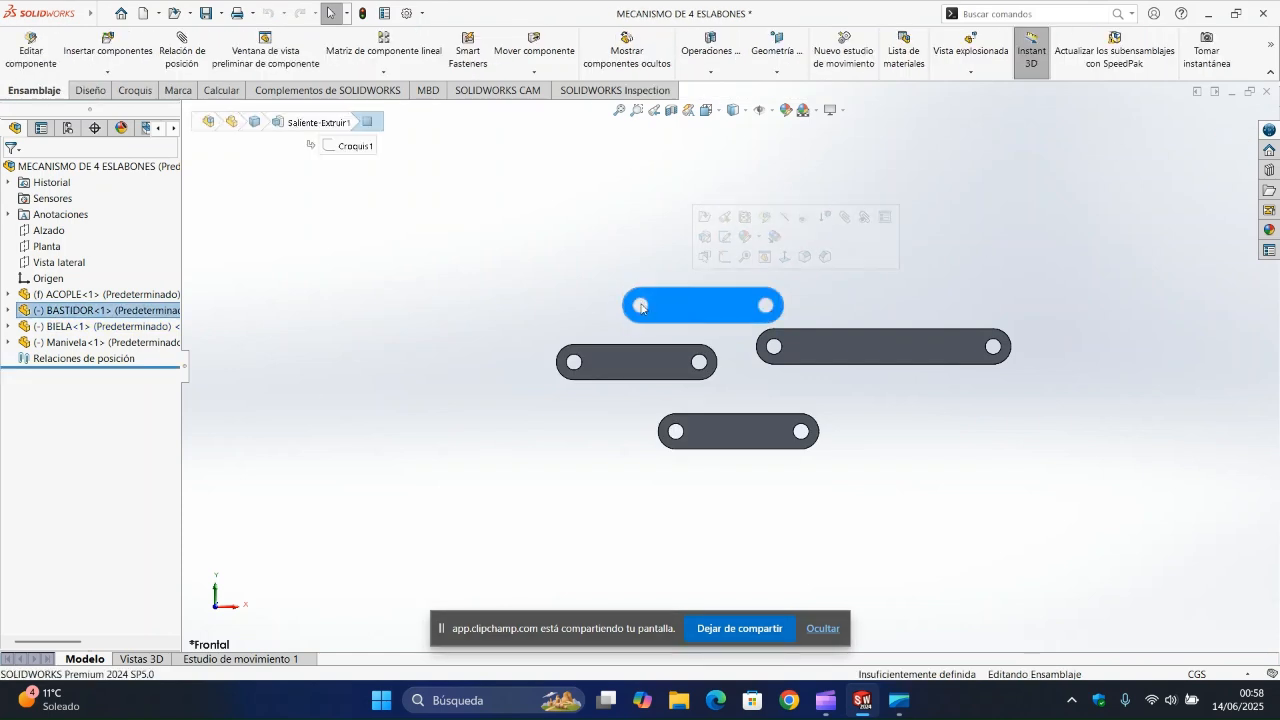
{"action": "right_click", "coordinate": [670, 299]}
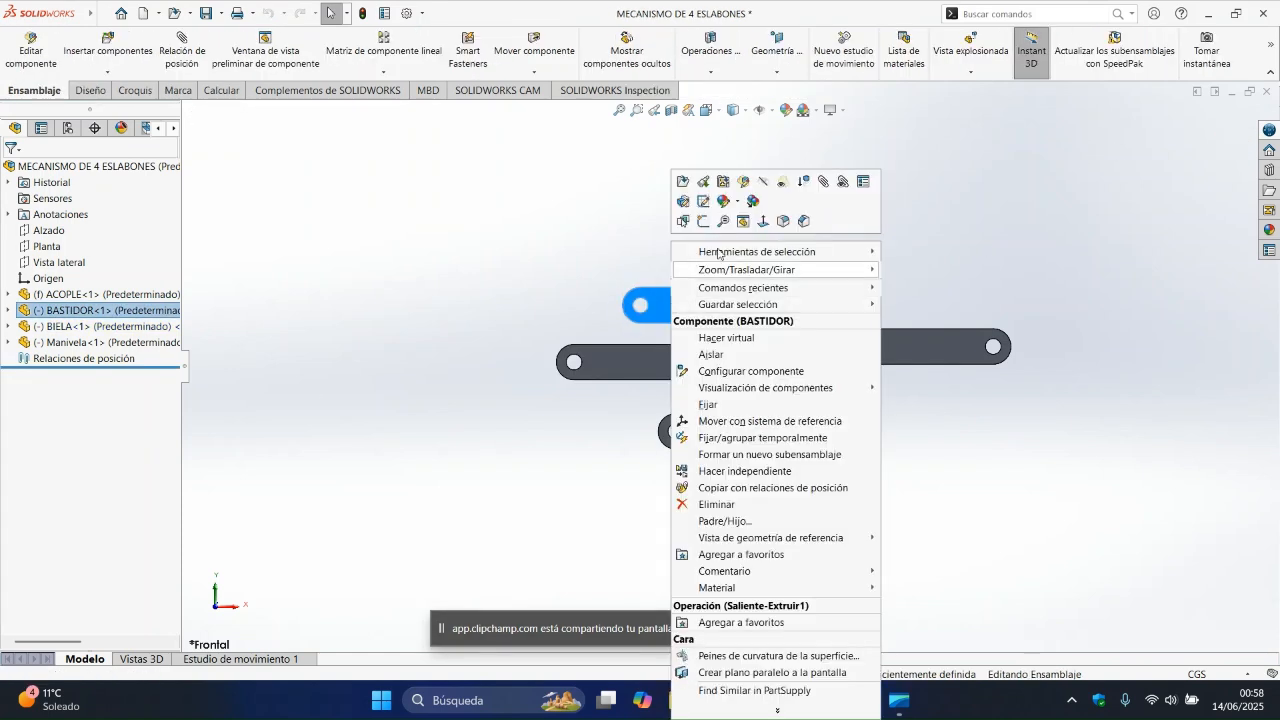
{"action": "left_click", "coordinate": [744, 183]}
{"action": "left_click", "coordinate": [728, 366]}
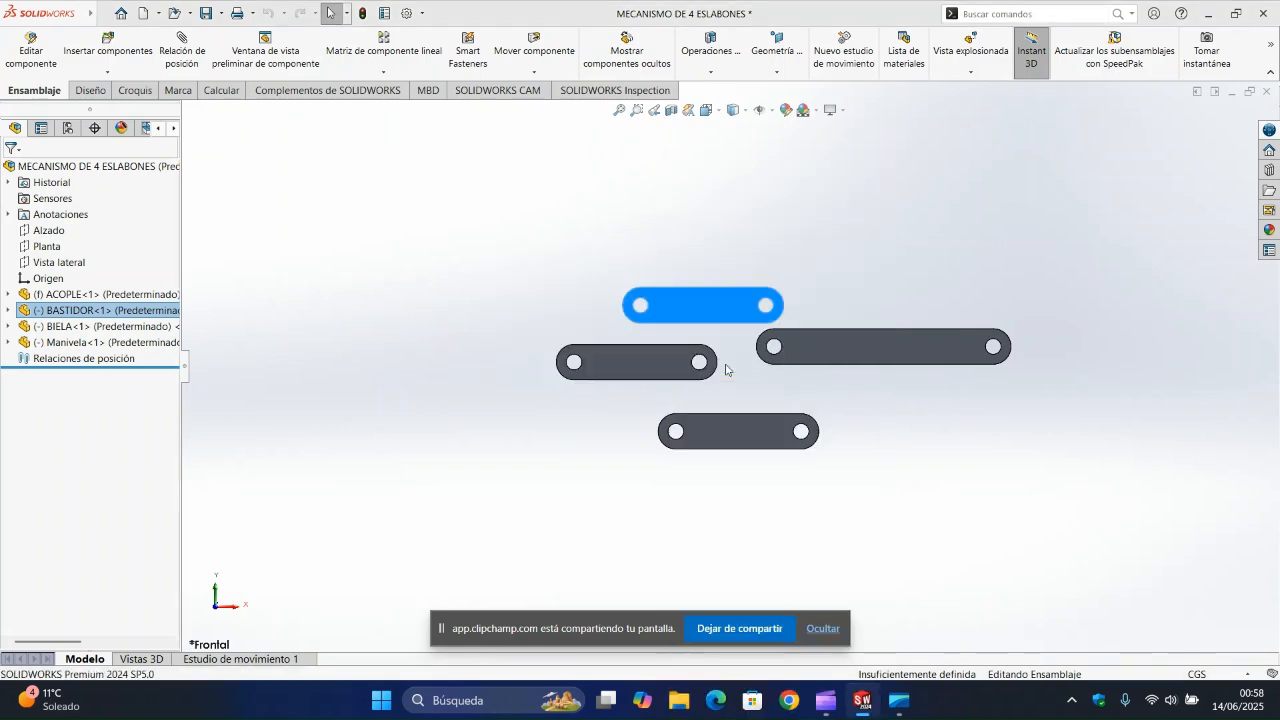
{"action": "left_click", "coordinate": [703, 307]}
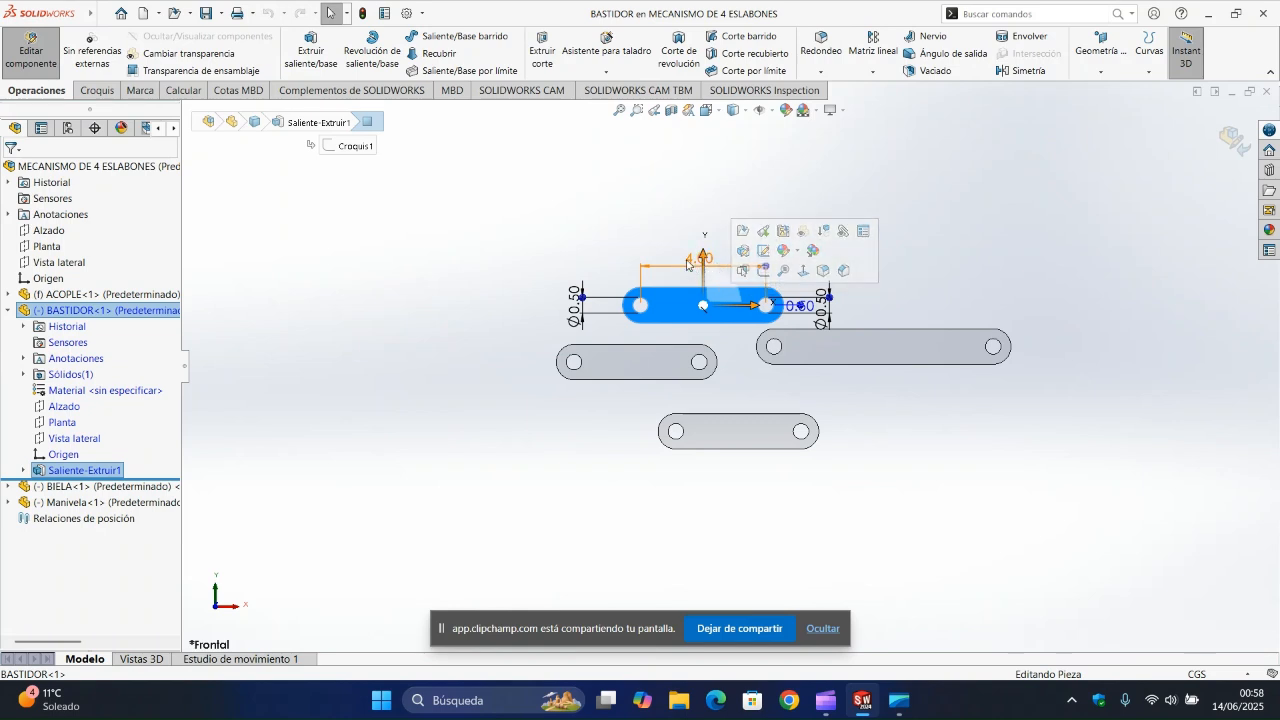
{"action": "double_click", "coordinate": [695, 262]}
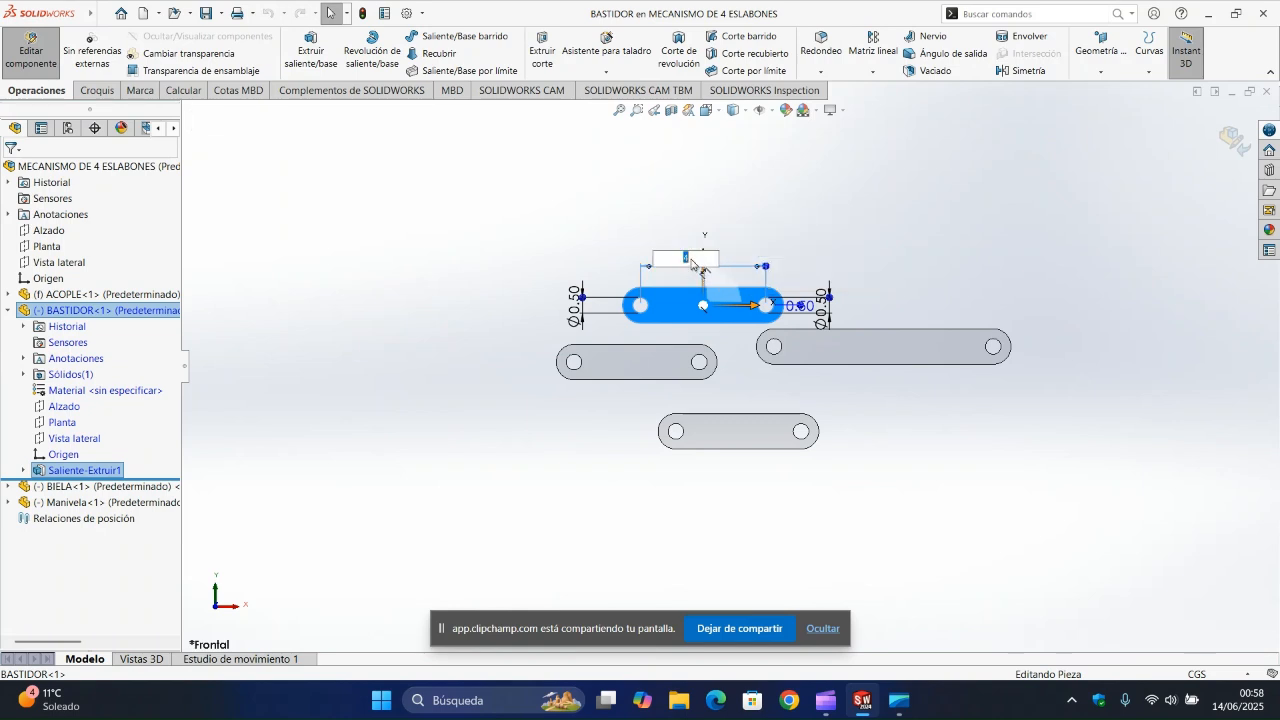
{"action": "key", "text": "Return"}
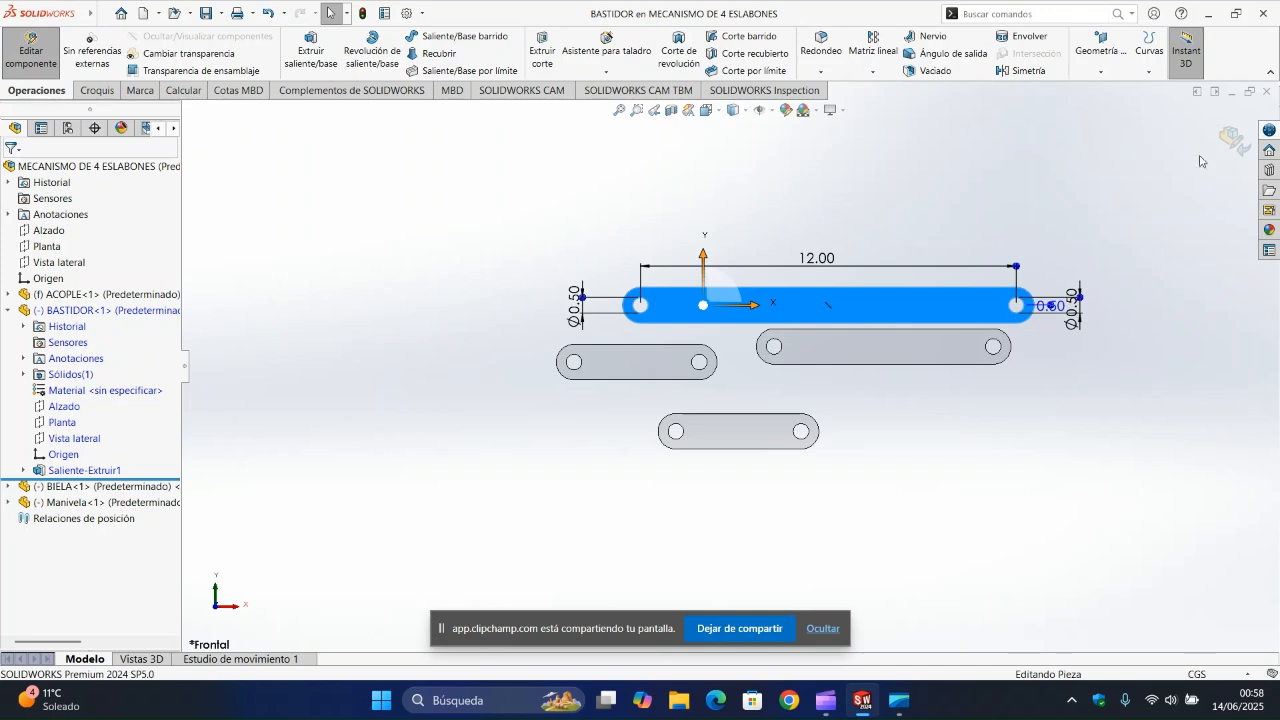
{"action": "left_click", "coordinate": [1228, 138]}
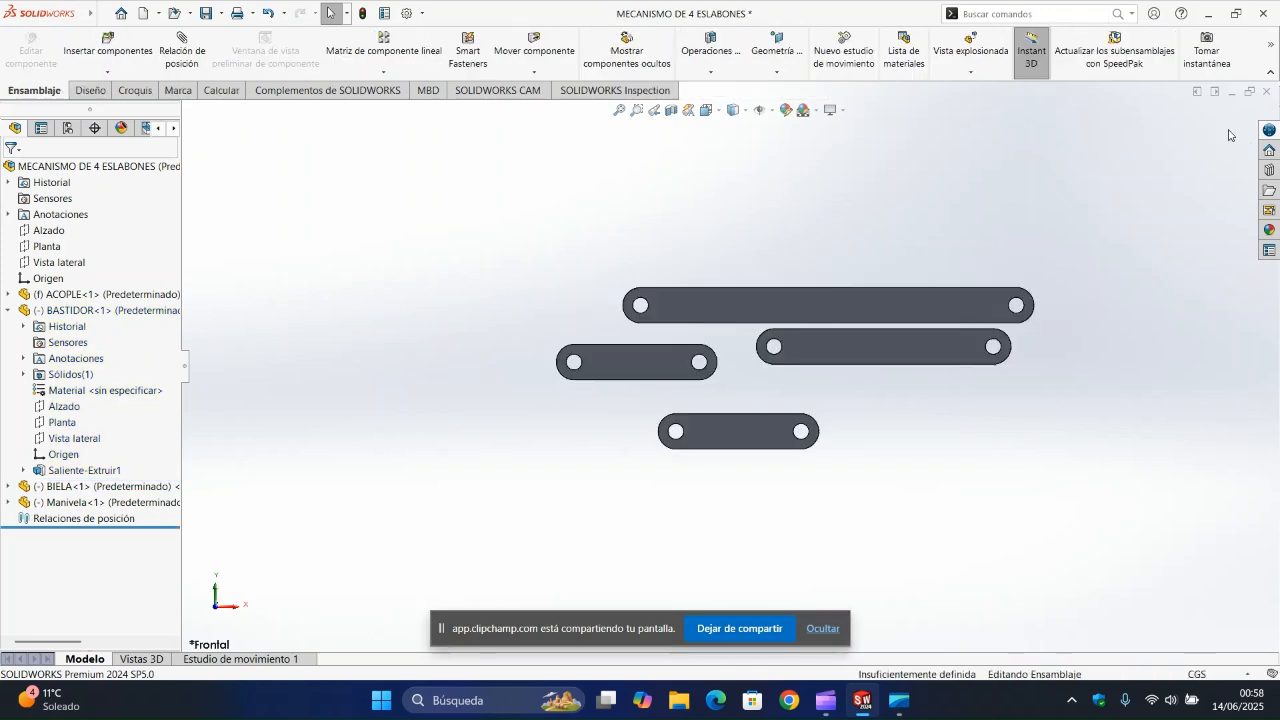
Step: Edit ACOPLE in the assembly, set its hole centre distance to 12 cm and leave part editing
{"action": "left_click", "coordinate": [745, 440]}
{"action": "right_click", "coordinate": [745, 434]}
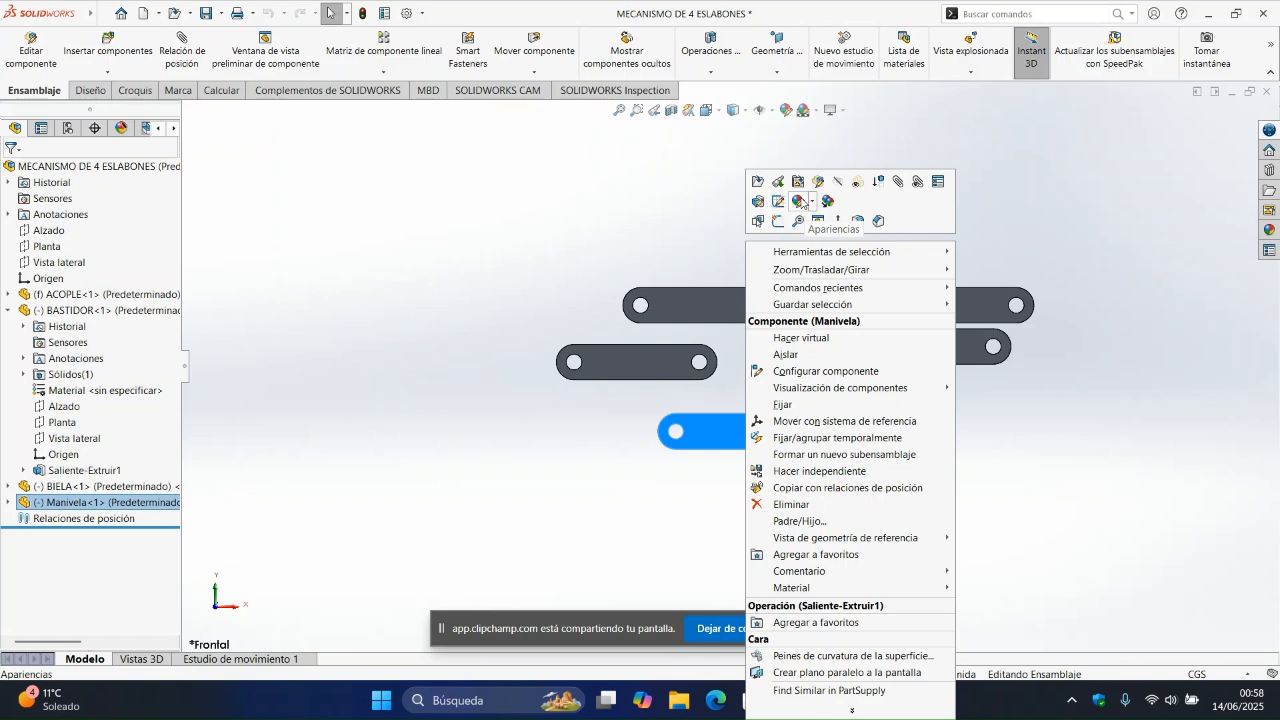
{"action": "left_click", "coordinate": [646, 360]}
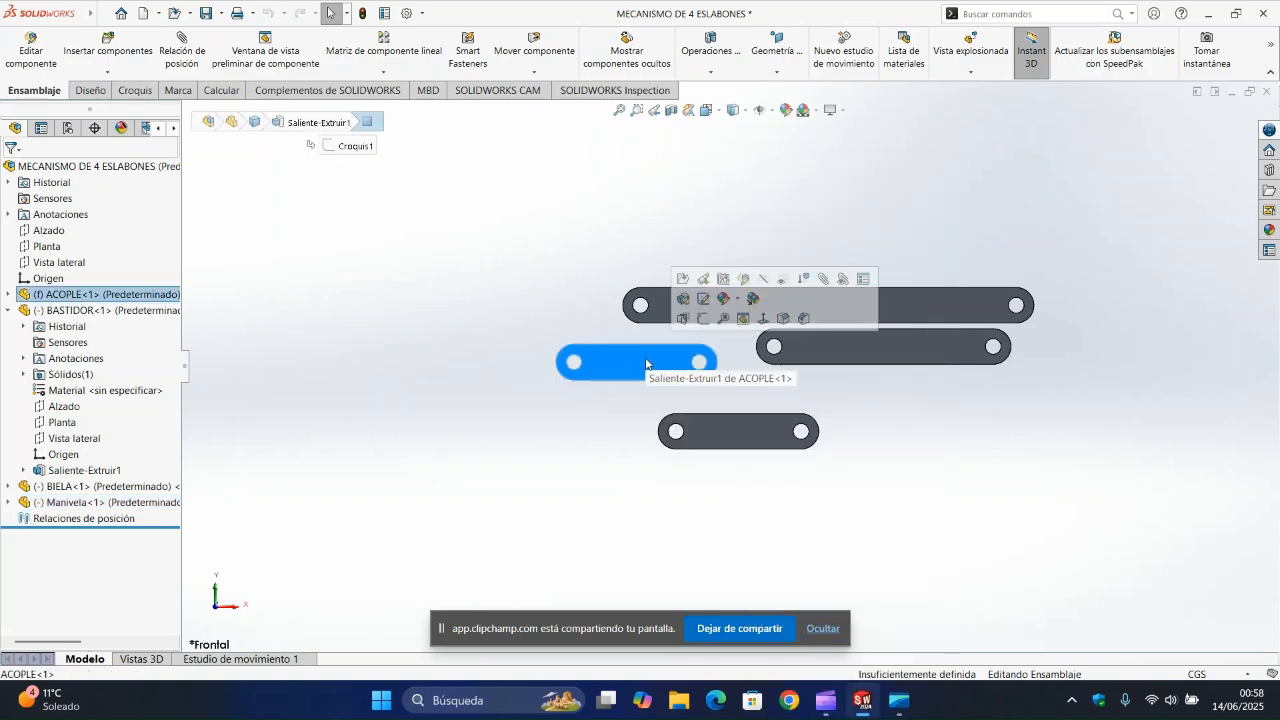
{"action": "right_click", "coordinate": [646, 364]}
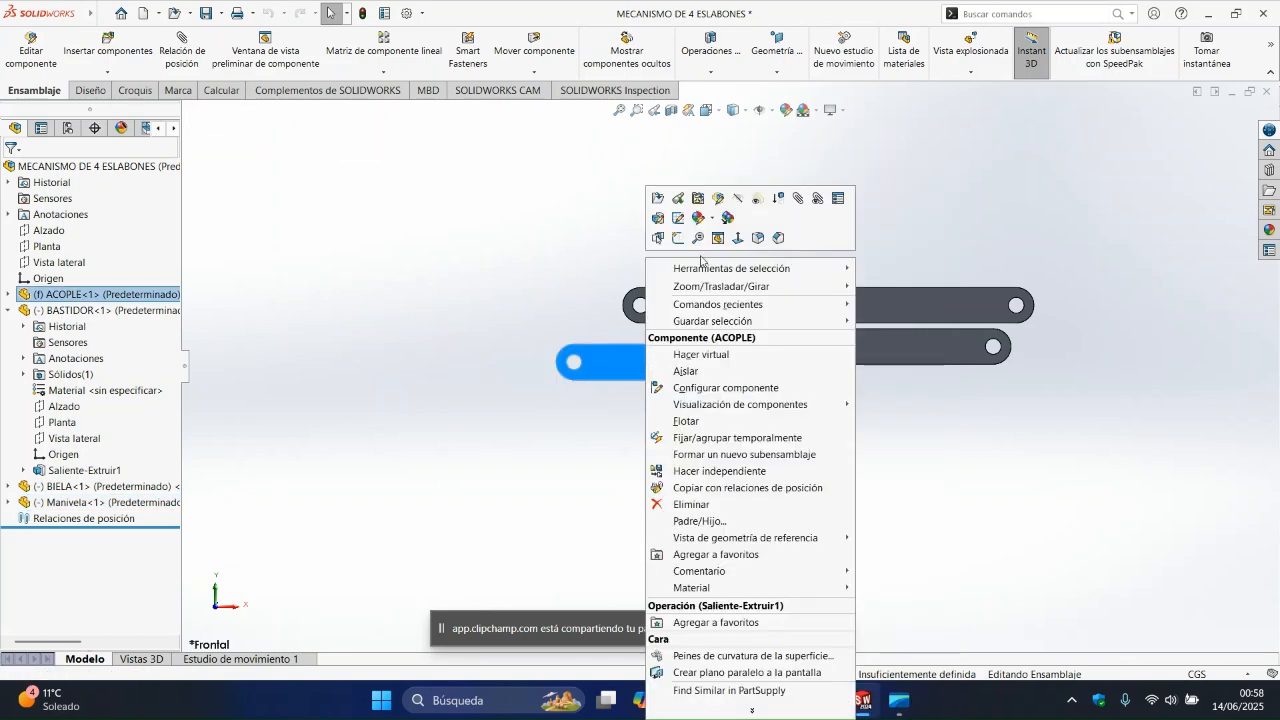
{"action": "left_click", "coordinate": [716, 200]}
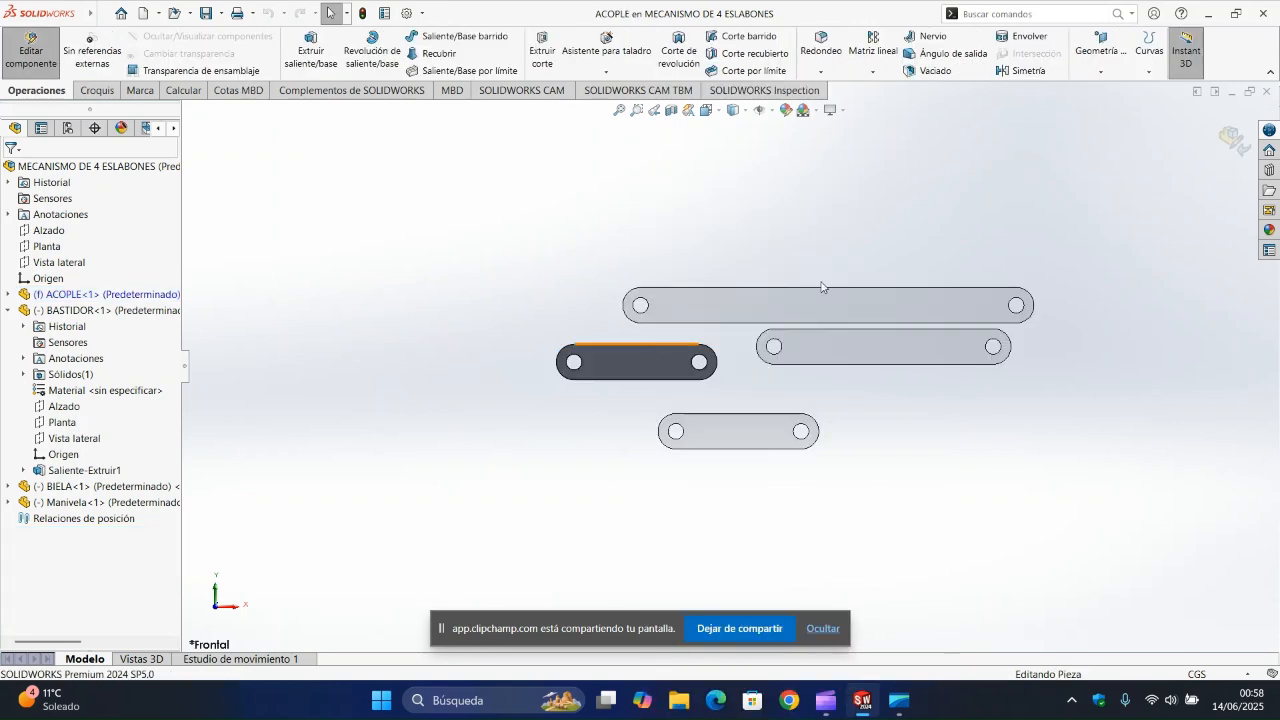
{"action": "left_click", "coordinate": [652, 372]}
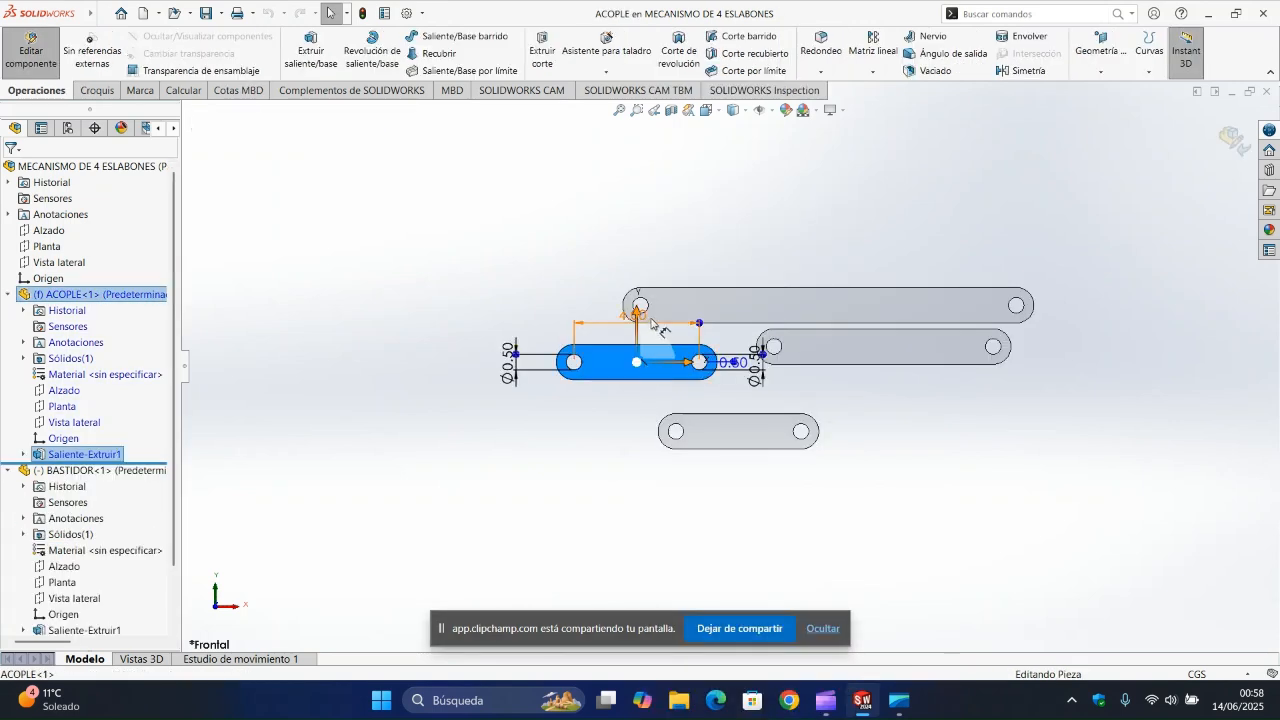
{"action": "left_click", "coordinate": [652, 322]}
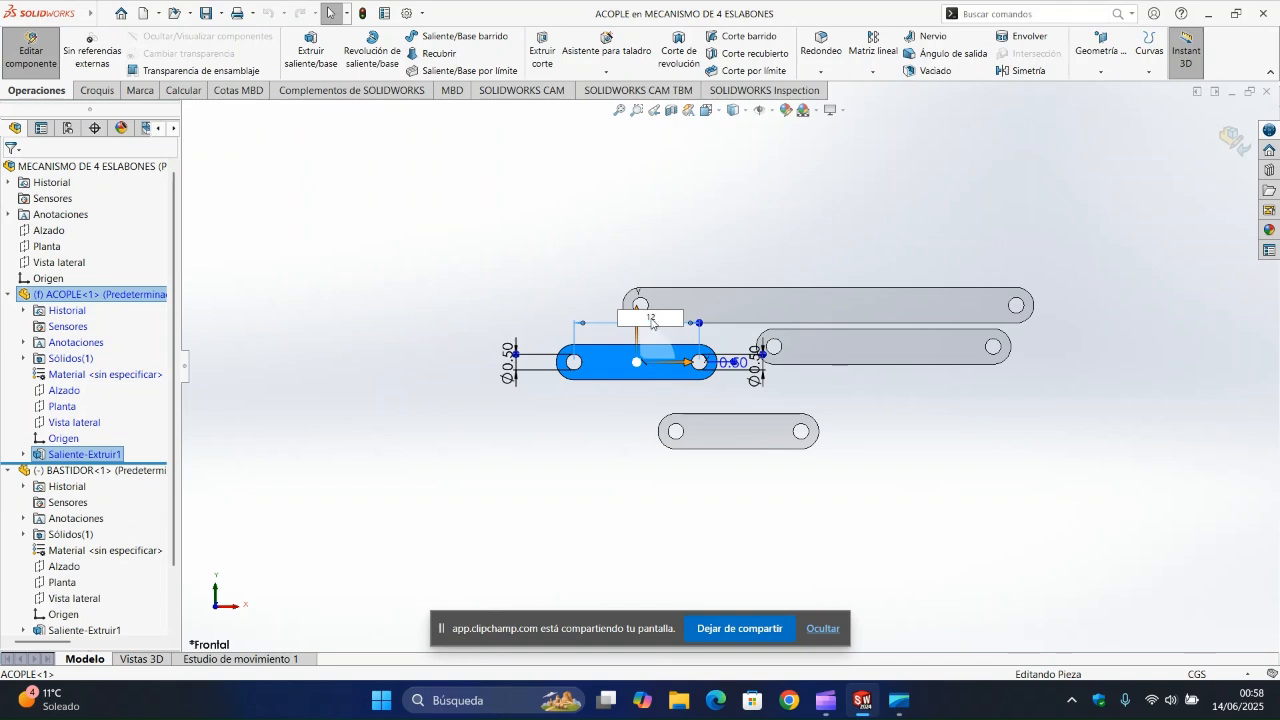
{"action": "type", "text": "12"}
{"action": "key", "text": "Return"}
{"action": "scroll", "coordinate": [847, 336], "scroll_direction": "down", "scroll_amount": 2}
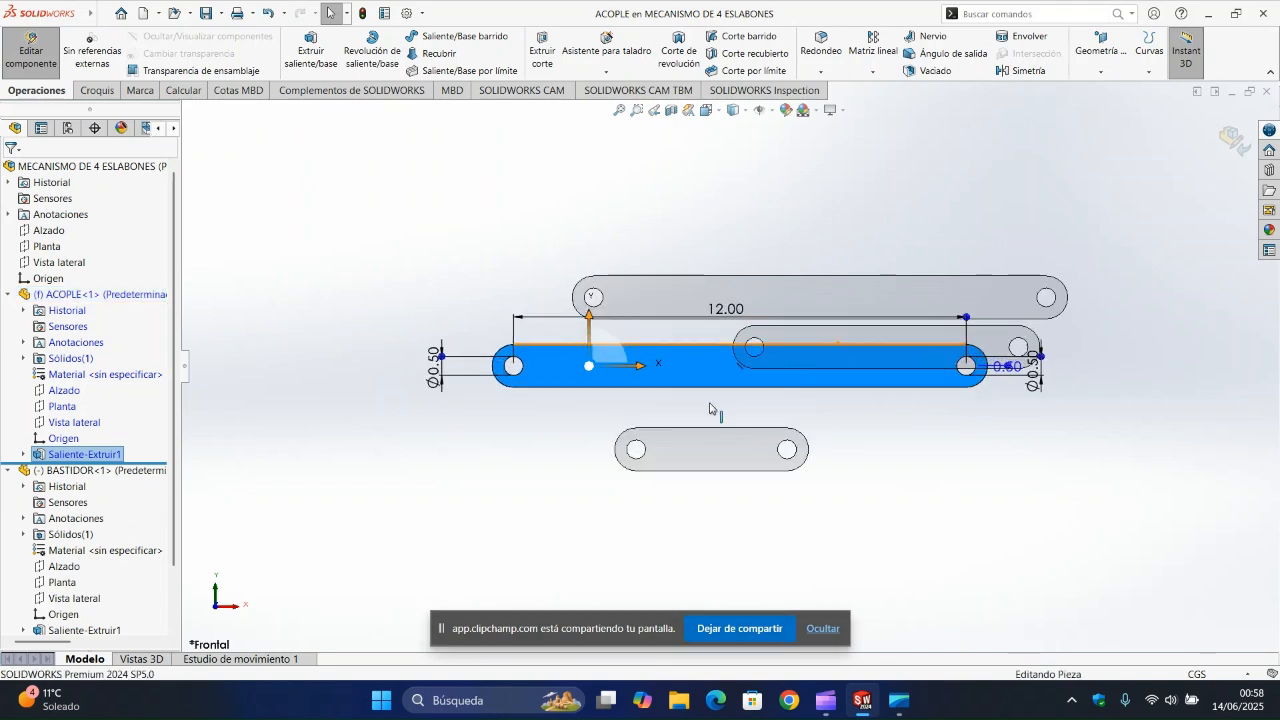
{"action": "scroll", "coordinate": [706, 401], "scroll_direction": "up", "scroll_amount": 2}
{"action": "left_click", "coordinate": [806, 412]}
{"action": "left_click", "coordinate": [932, 422]}
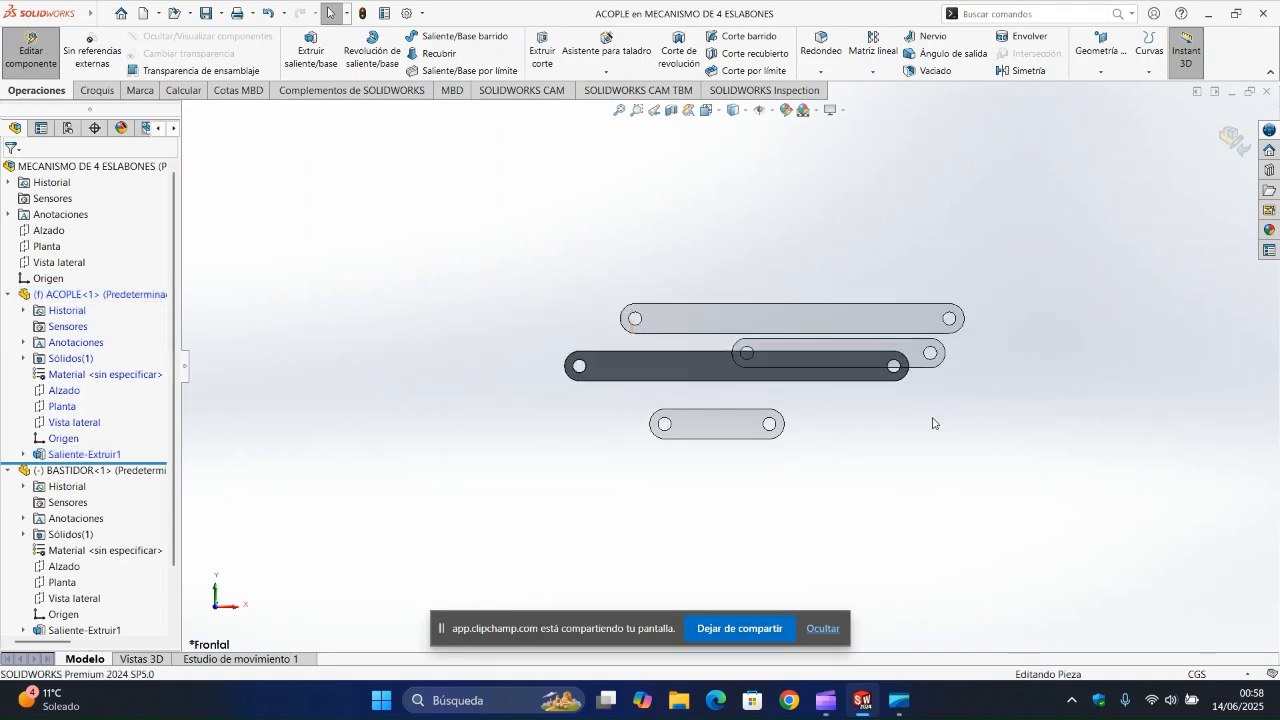
{"action": "left_click", "coordinate": [1236, 141]}
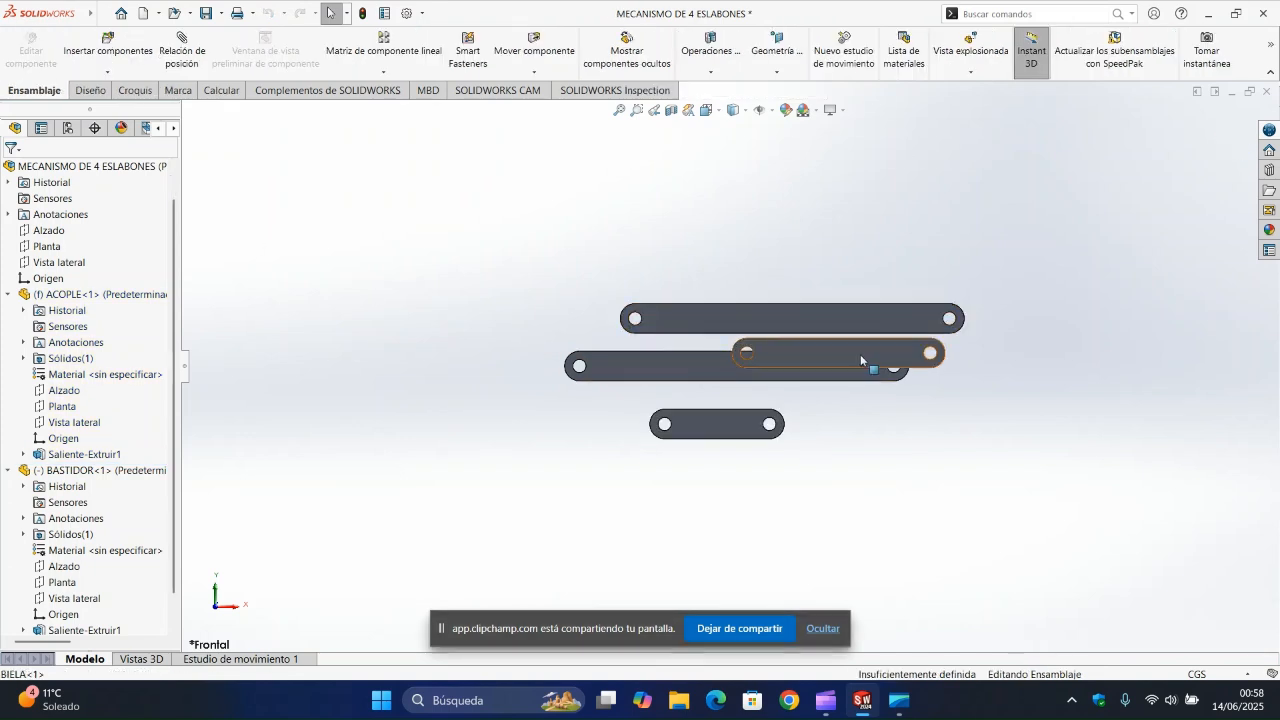
Step: Spread the links around ACOPLE: move BIELA to the upper right, BASTIDOR above and Manivela to the upper left
{"action": "left_click_drag", "start_coordinate": [858, 352], "coordinate": [1004, 262]}
{"action": "left_click_drag", "start_coordinate": [757, 318], "coordinate": [708, 220]}
{"action": "left_click_drag", "start_coordinate": [666, 428], "coordinate": [400, 278]}
{"action": "scroll", "coordinate": [608, 258], "scroll_direction": "up", "scroll_amount": 2}
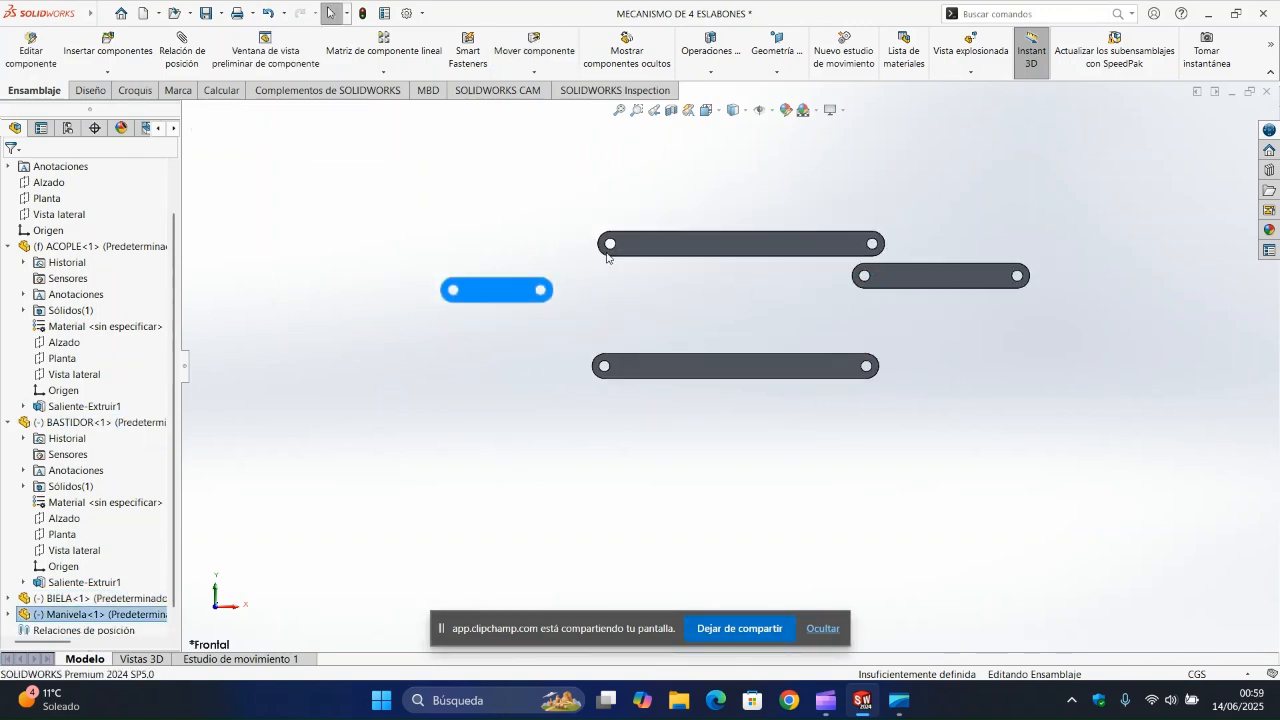
{"action": "scroll", "coordinate": [790, 358], "scroll_direction": "down", "scroll_amount": 5}
{"action": "scroll", "coordinate": [711, 294], "scroll_direction": "up", "scroll_amount": 4}
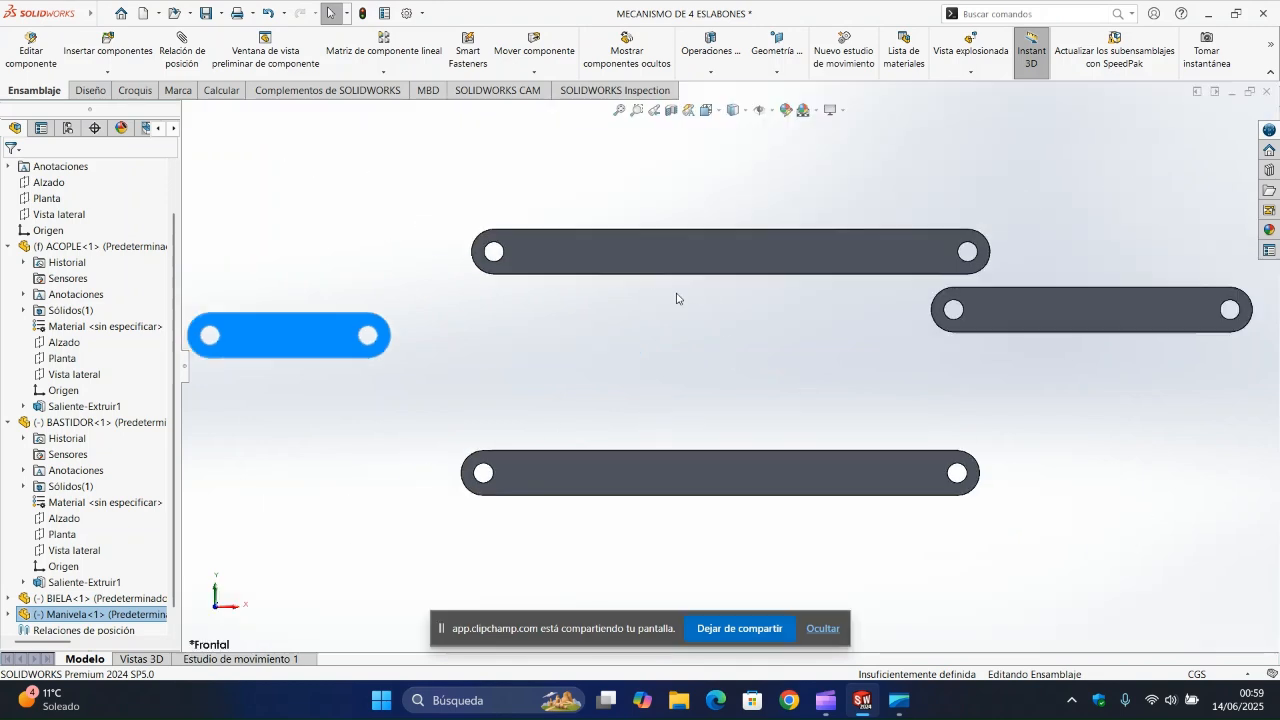
{"action": "left_click", "coordinate": [163, 70]}
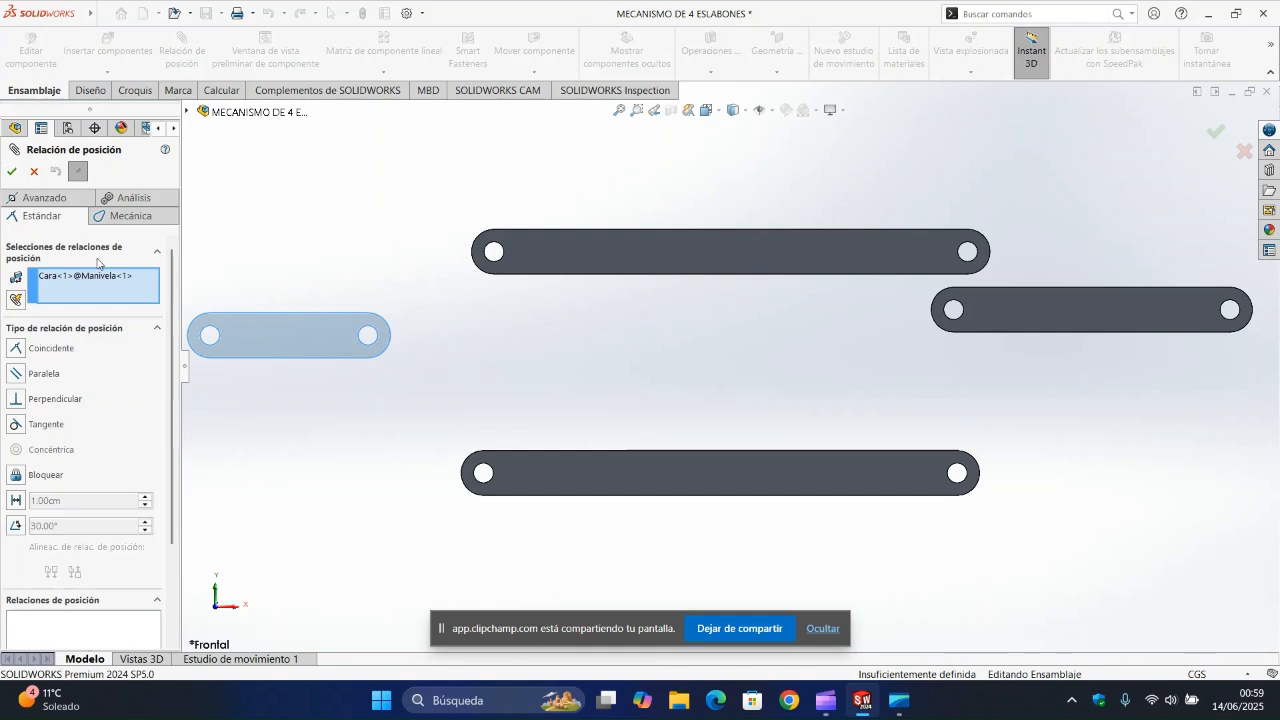
{"action": "right_click", "coordinate": [556, 467]}
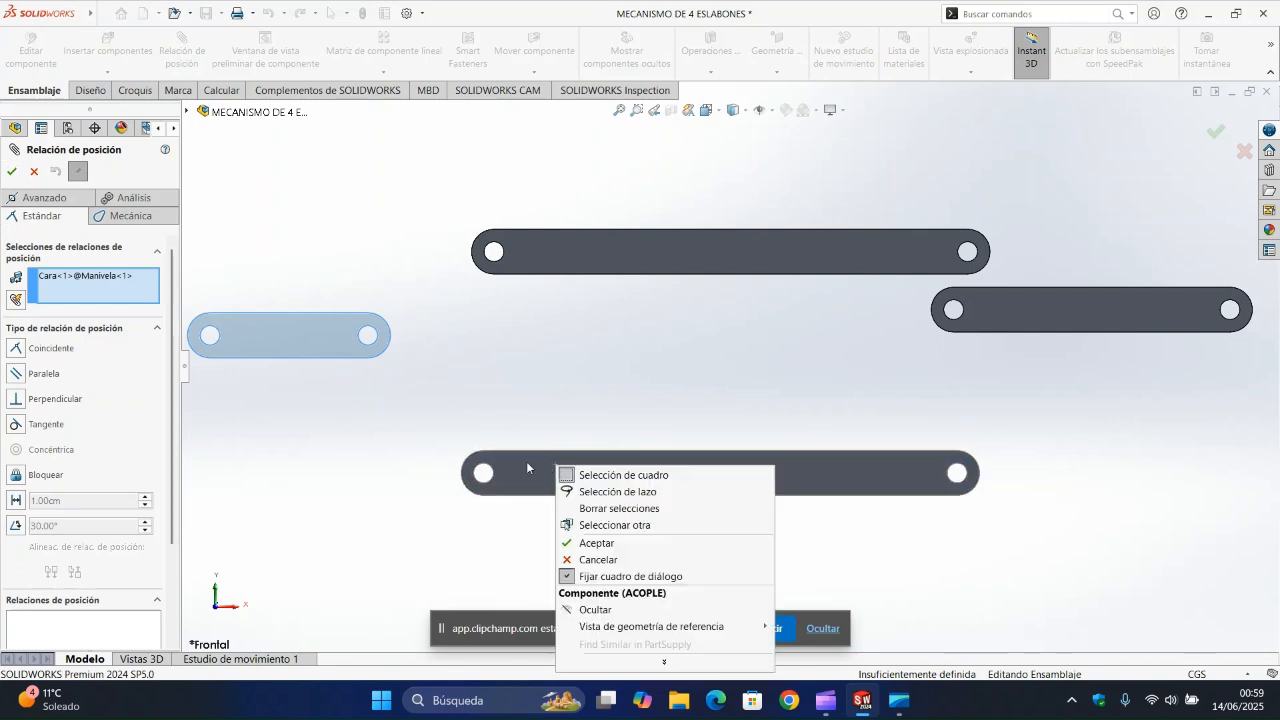
{"action": "left_click", "coordinate": [35, 172]}
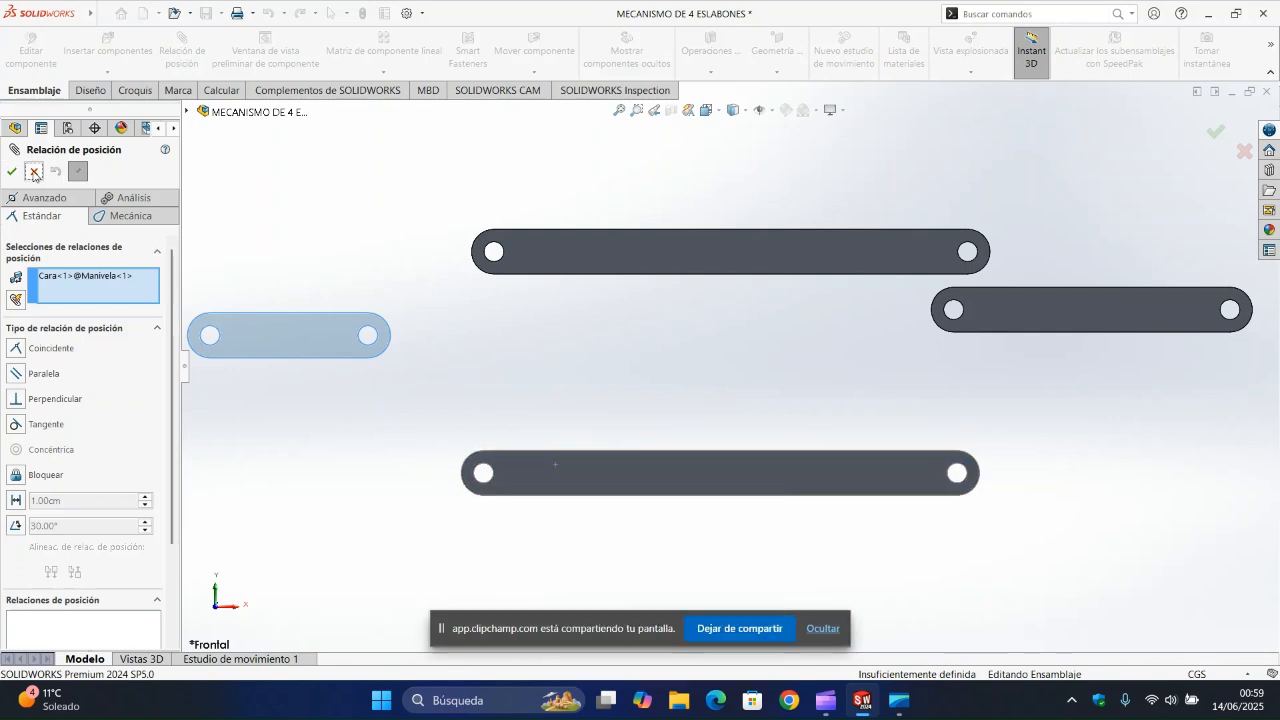
Step: Leave the mate command without adding a mate and move Manivela horizontally closer to the other links
{"action": "left_click", "coordinate": [35, 172]}
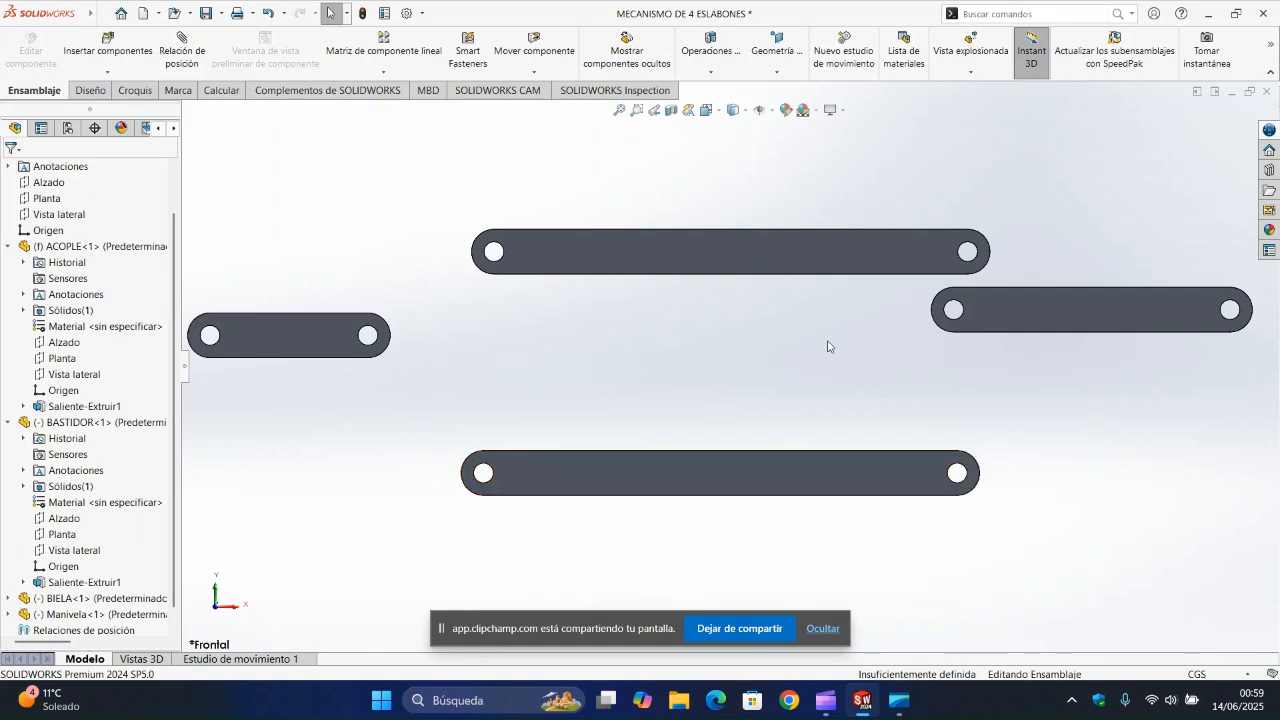
{"action": "right_click", "coordinate": [690, 468]}
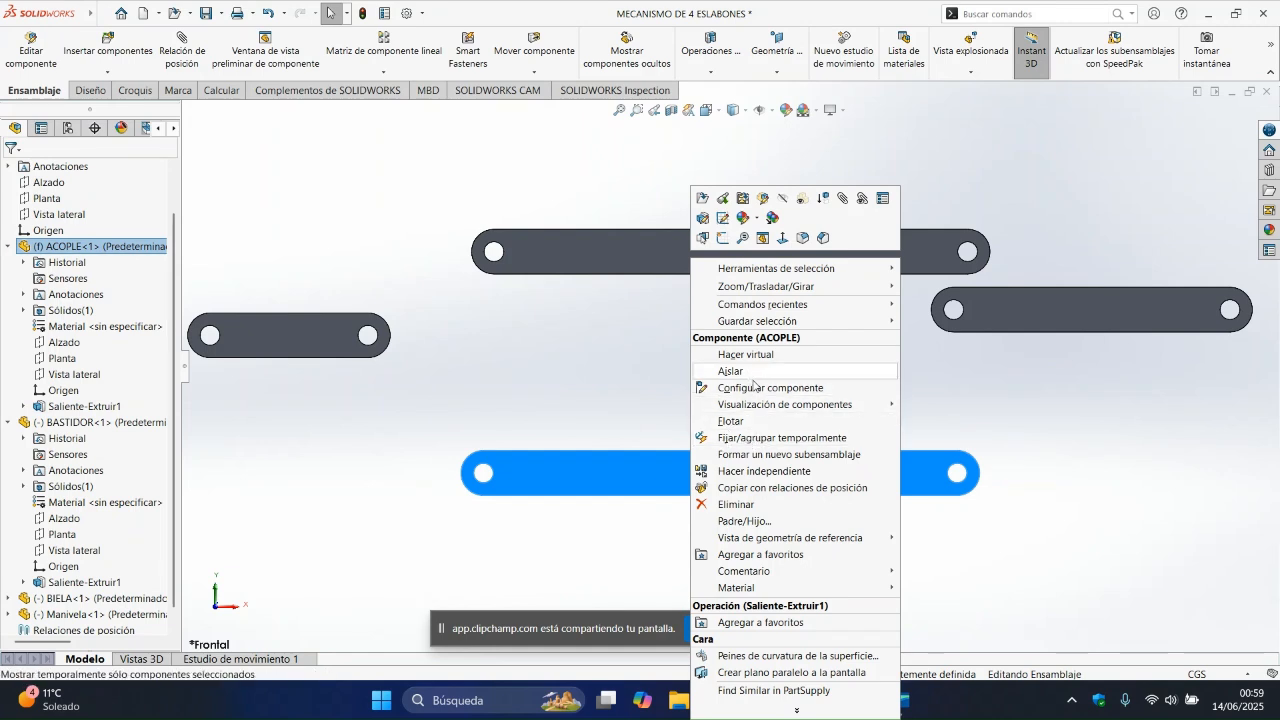
{"action": "key", "text": "Escape"}
{"action": "left_click", "coordinate": [322, 339]}
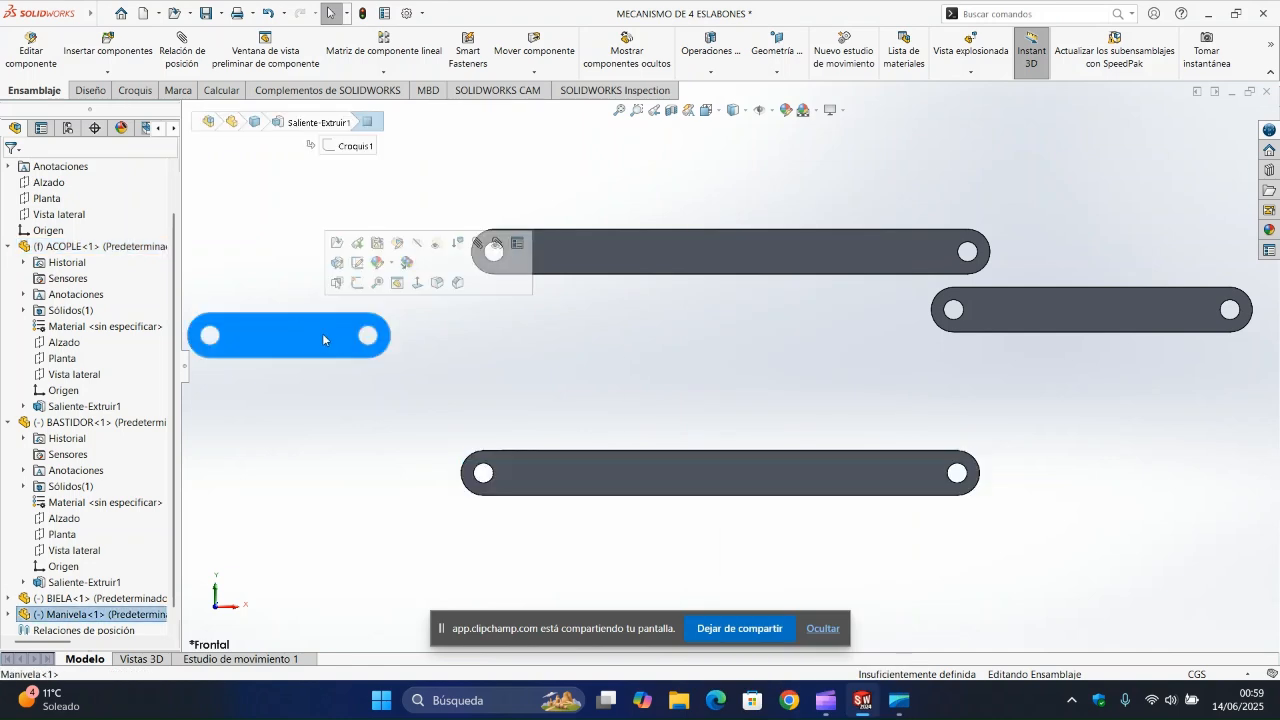
{"action": "left_click_drag", "start_coordinate": [322, 339], "coordinate": [408, 340]}
Step: Float ACOPLE, shift it slightly to the right and fix it in place again
{"action": "right_click", "coordinate": [658, 476]}
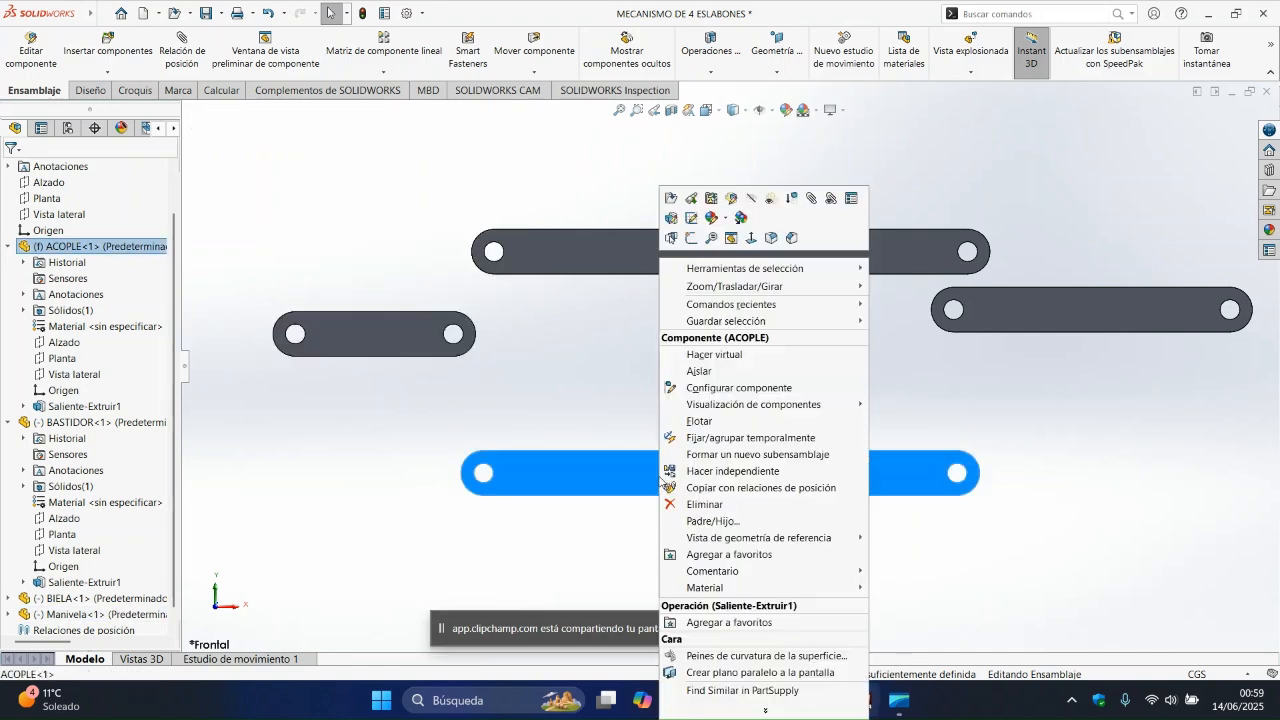
{"action": "left_click", "coordinate": [720, 421]}
{"action": "left_click", "coordinate": [714, 423]}
{"action": "left_click", "coordinate": [728, 458]}
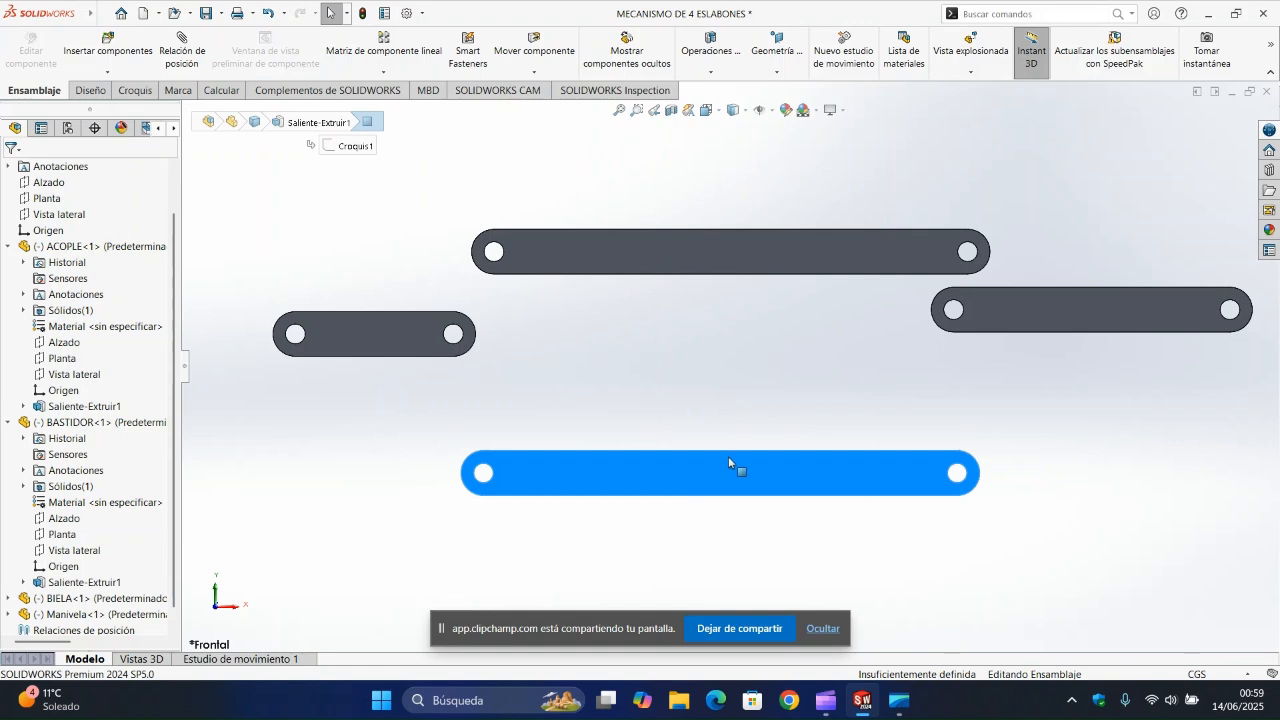
{"action": "left_click_drag", "start_coordinate": [728, 458], "coordinate": [670, 472]}
{"action": "right_click", "coordinate": [670, 472]}
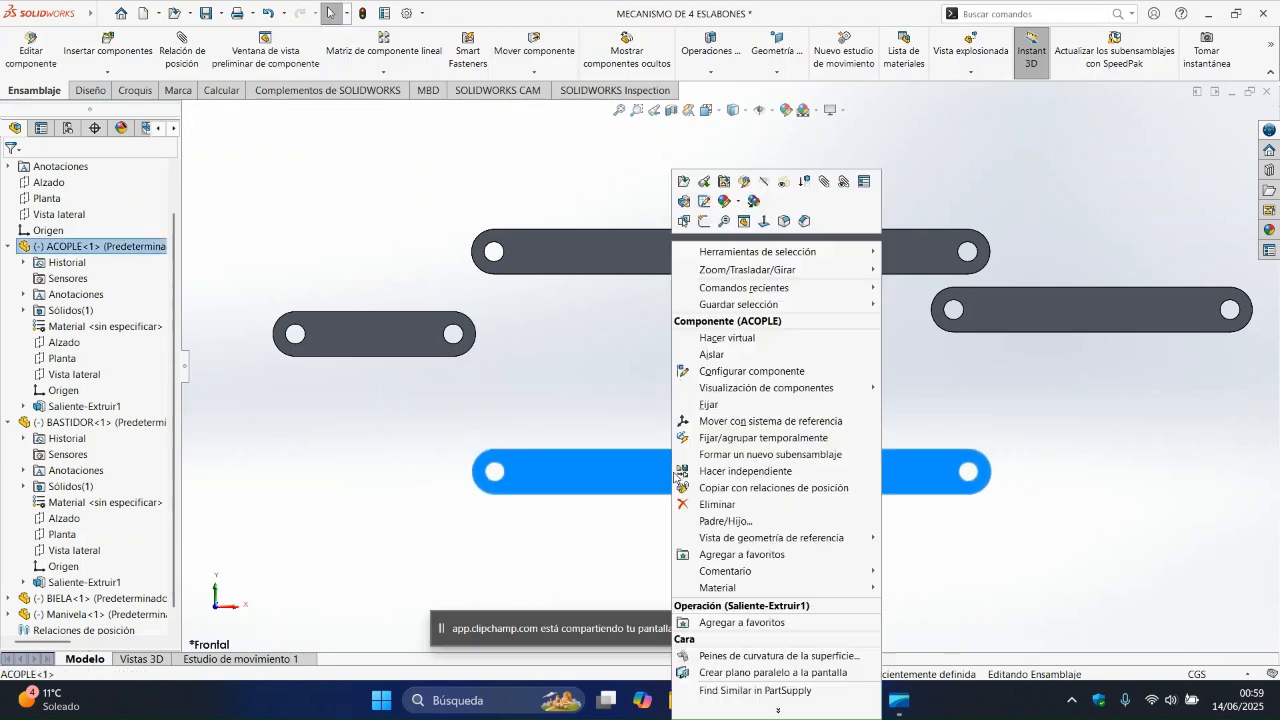
{"action": "left_click", "coordinate": [733, 408]}
Step: Add a coincident mate between the front edge of ACOPLE's left hole and the rear edge of Manivela's right hole
{"action": "left_click", "coordinate": [353, 336]}
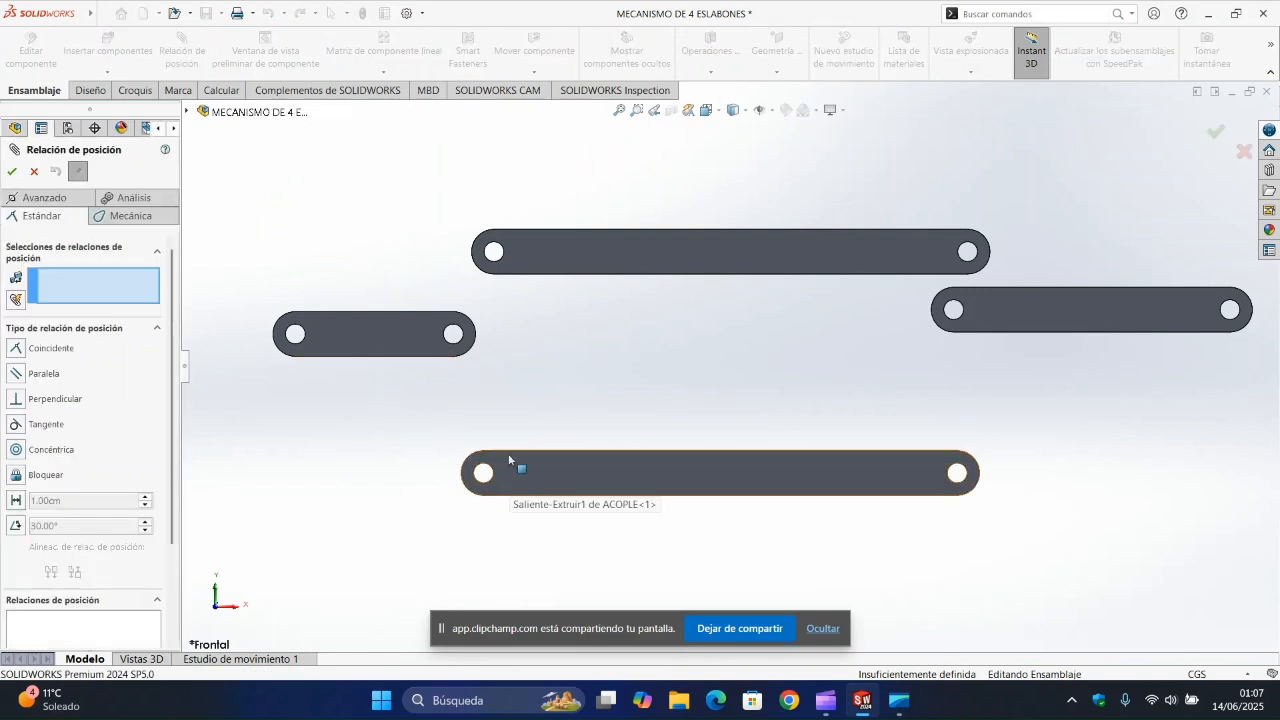
{"action": "scroll", "coordinate": [489, 396], "scroll_direction": "up", "scroll_amount": 1}
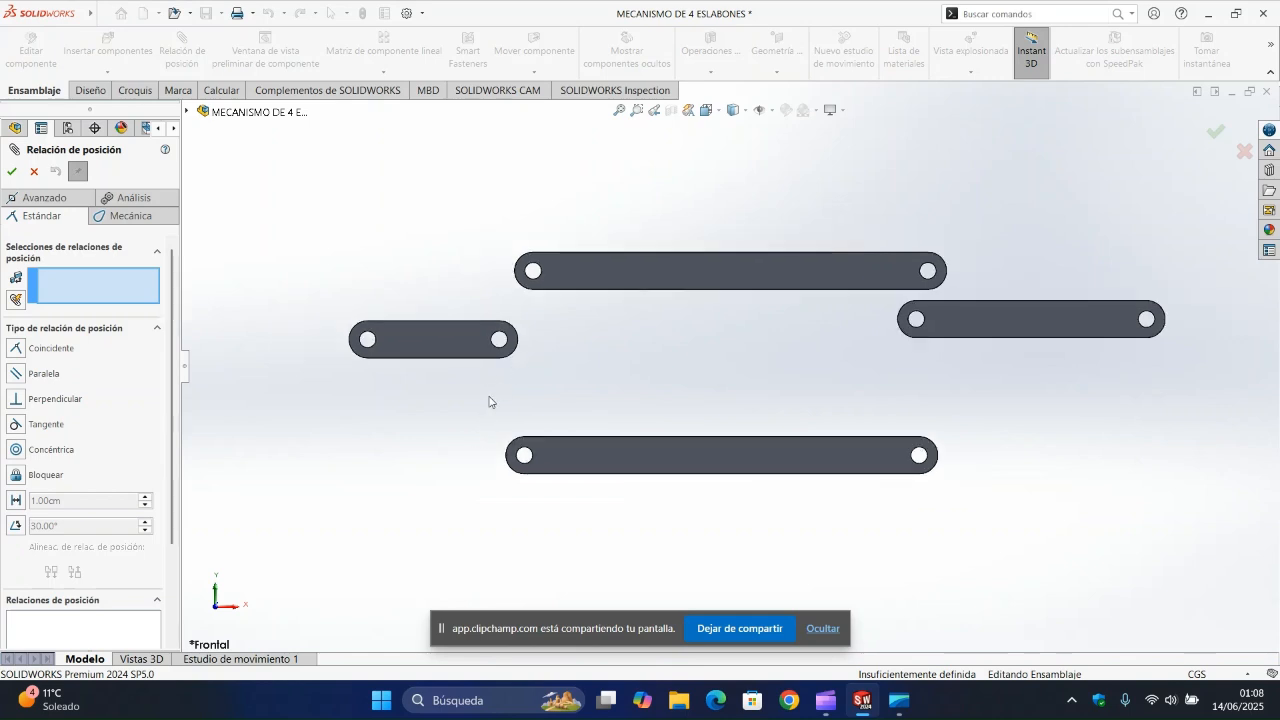
{"action": "scroll", "coordinate": [495, 426], "scroll_direction": "down", "scroll_amount": 2}
{"action": "scroll", "coordinate": [555, 422], "scroll_direction": "down", "scroll_amount": 4}
{"action": "scroll", "coordinate": [580, 431], "scroll_direction": "up", "scroll_amount": 2}
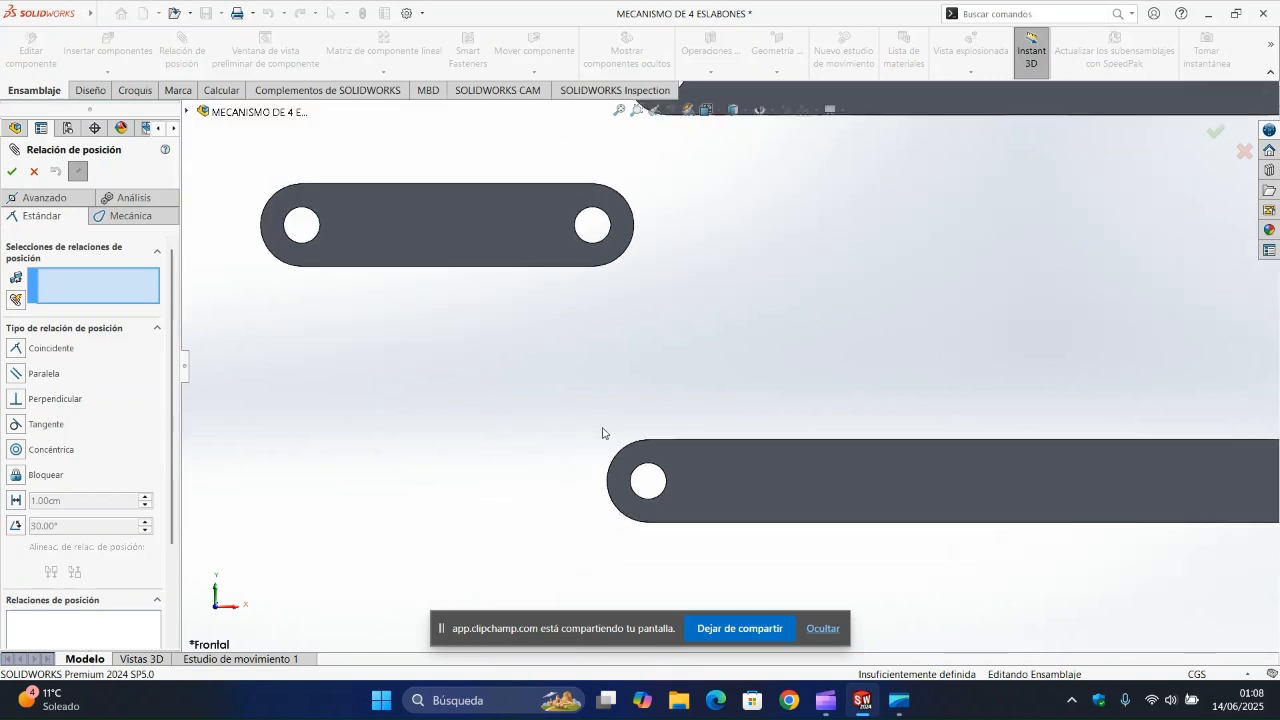
{"action": "key", "text": "Left"}
{"action": "key", "text": "Right"}
{"action": "key", "text": "Right"}
{"action": "scroll", "coordinate": [661, 470], "scroll_direction": "down", "scroll_amount": 1}
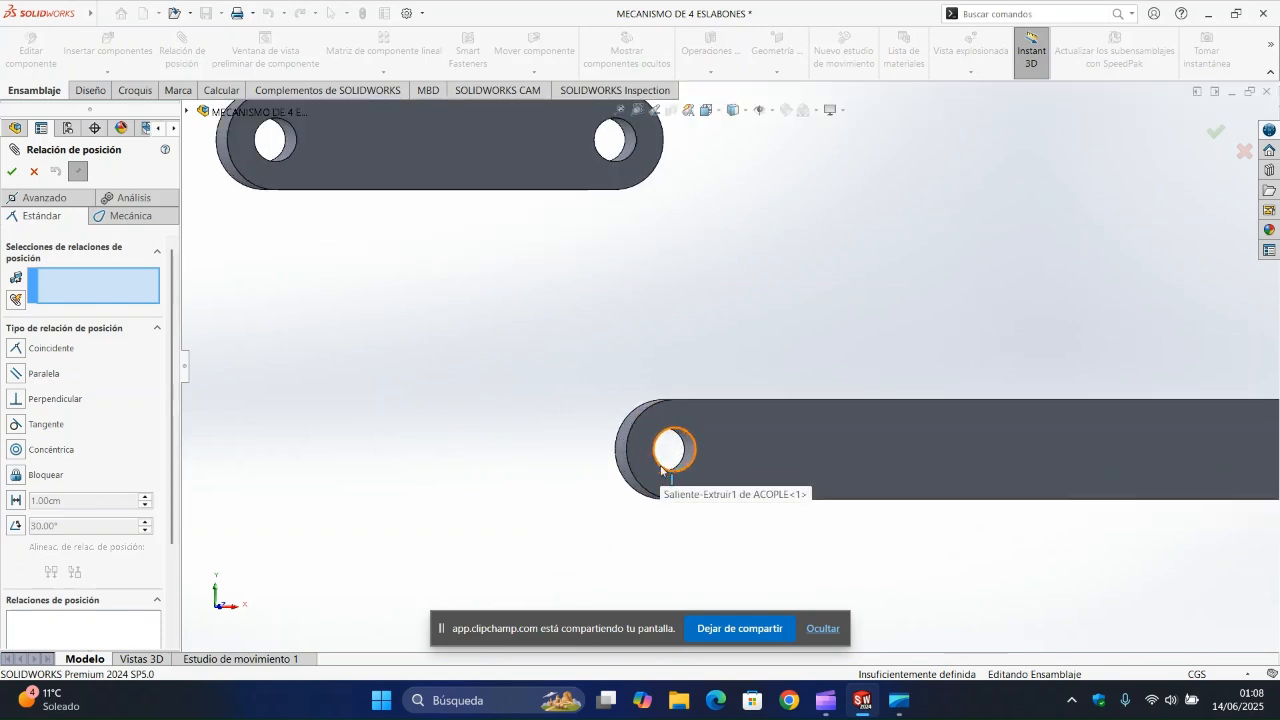
{"action": "scroll", "coordinate": [658, 410], "scroll_direction": "down", "scroll_amount": 1}
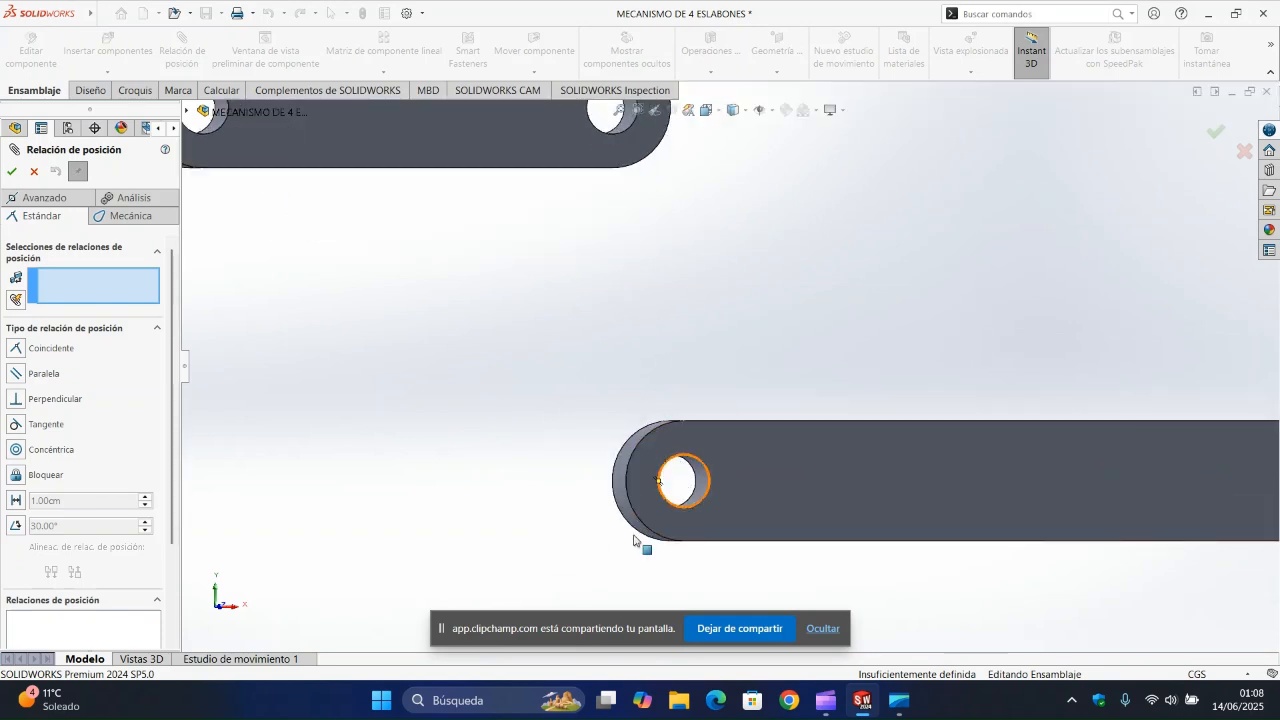
{"action": "left_click", "coordinate": [706, 500]}
{"action": "scroll", "coordinate": [660, 290], "scroll_direction": "up", "scroll_amount": 2}
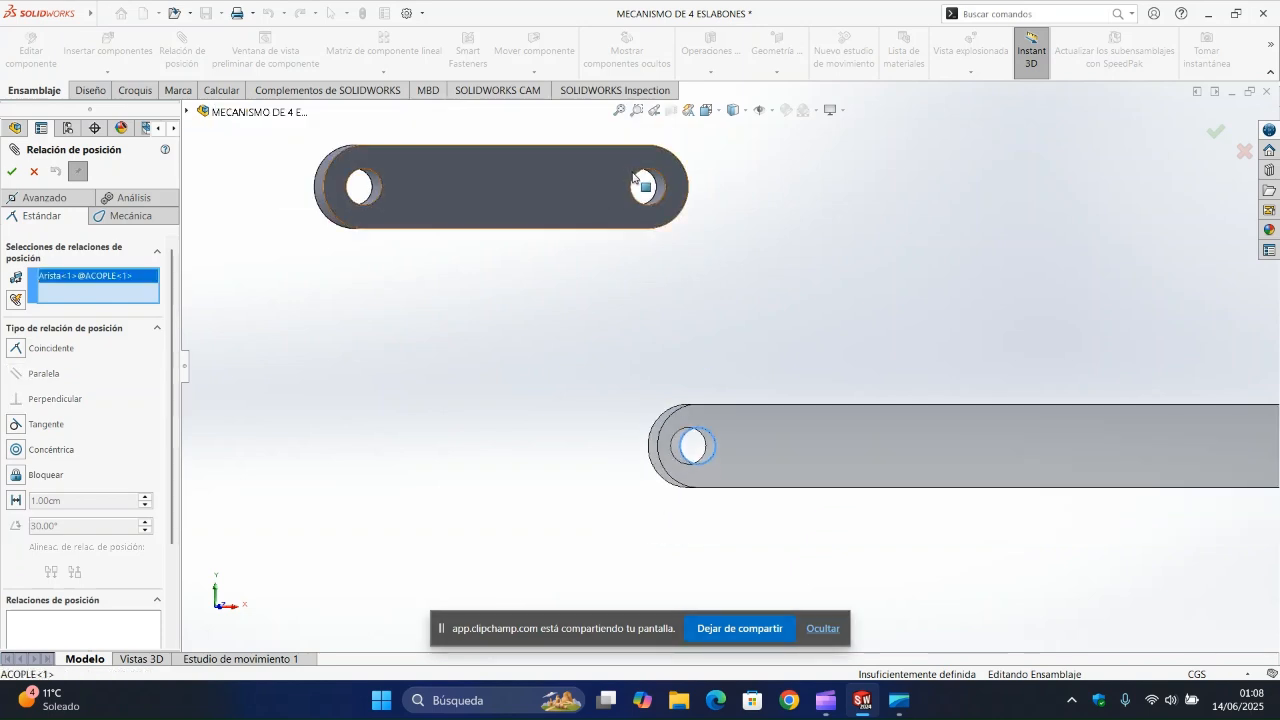
{"action": "scroll", "coordinate": [640, 190], "scroll_direction": "down", "scroll_amount": 3}
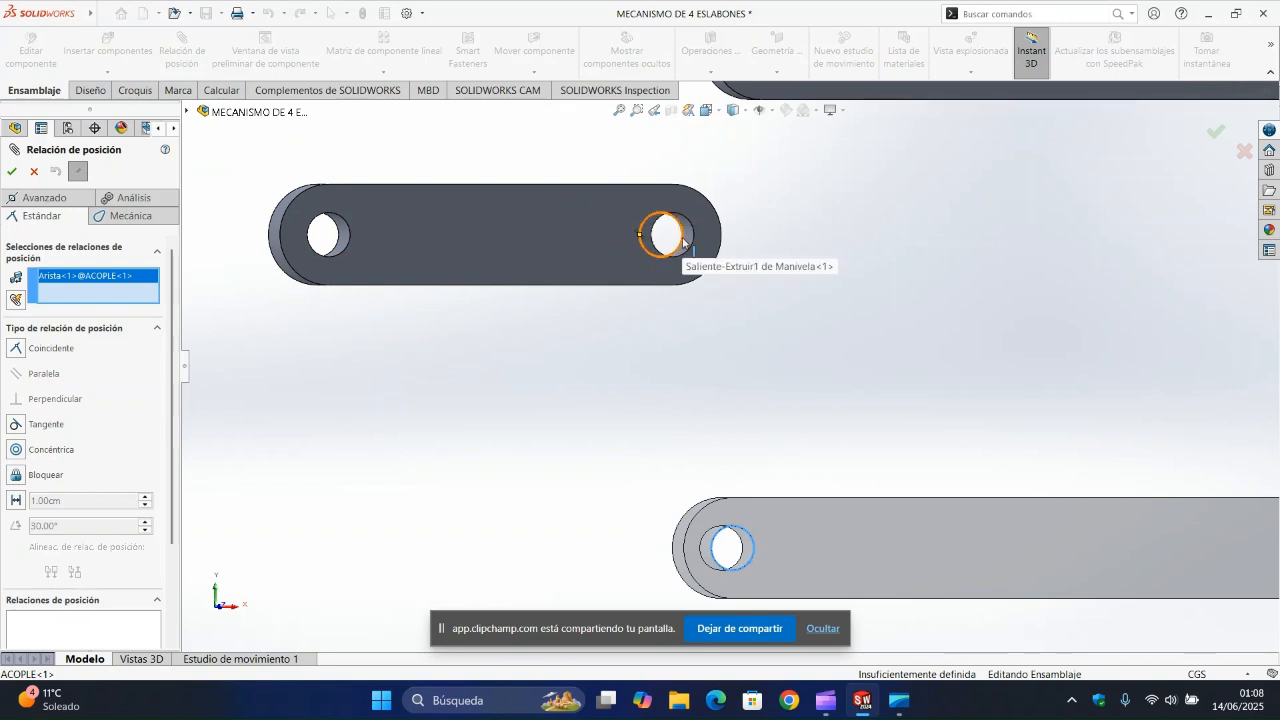
{"action": "left_click", "coordinate": [683, 242]}
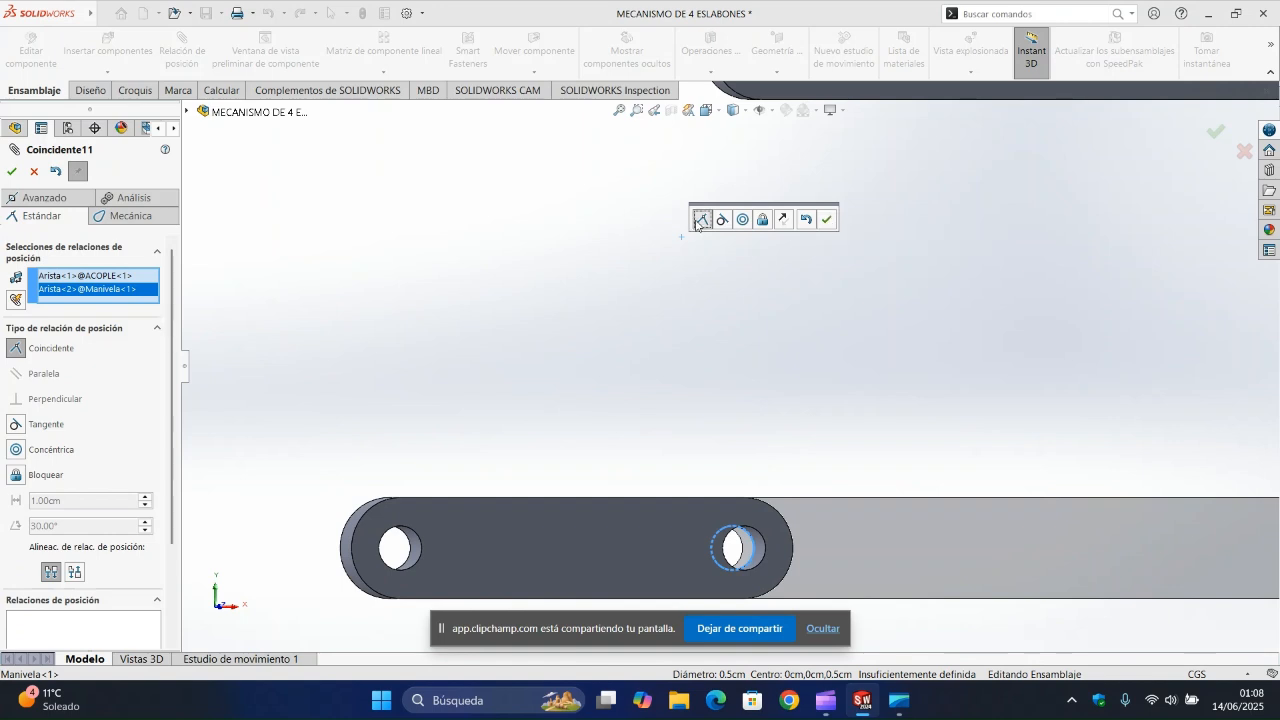
{"action": "left_click", "coordinate": [827, 219]}
Step: Swing Manivela upward and mate the front edge of its free hole coincident with the rear edge of BASTIDOR's left hole
{"action": "left_click_drag", "start_coordinate": [440, 527], "coordinate": [717, 212]}
{"action": "scroll", "coordinate": [717, 212], "scroll_direction": "down", "scroll_amount": 5}
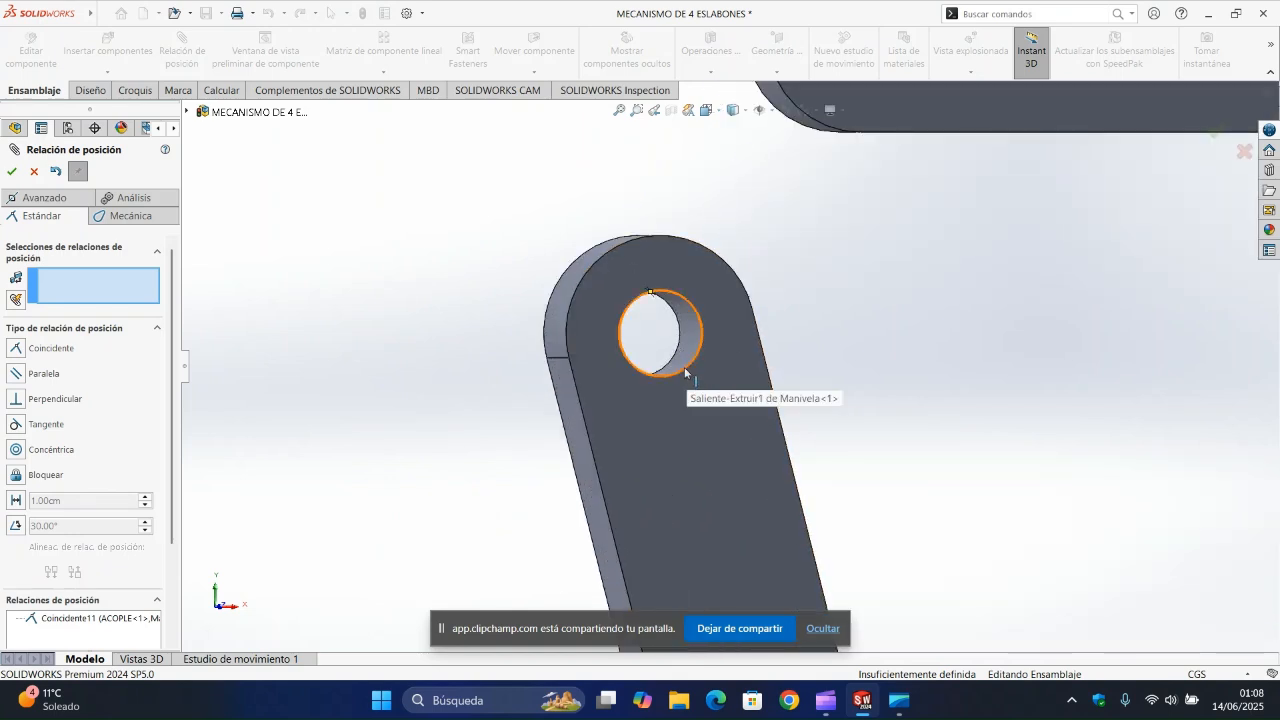
{"action": "left_click", "coordinate": [684, 370]}
{"action": "scroll", "coordinate": [786, 260], "scroll_direction": "up", "scroll_amount": 2}
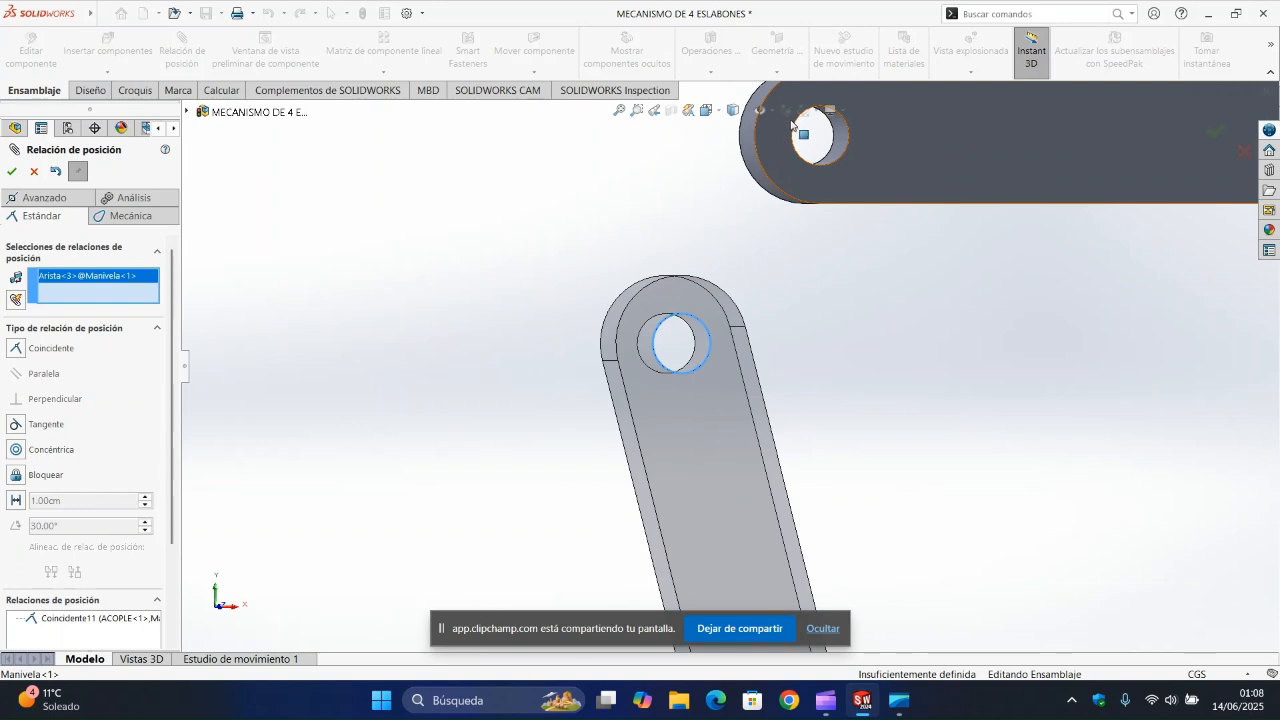
{"action": "scroll", "coordinate": [800, 130], "scroll_direction": "down", "scroll_amount": 2}
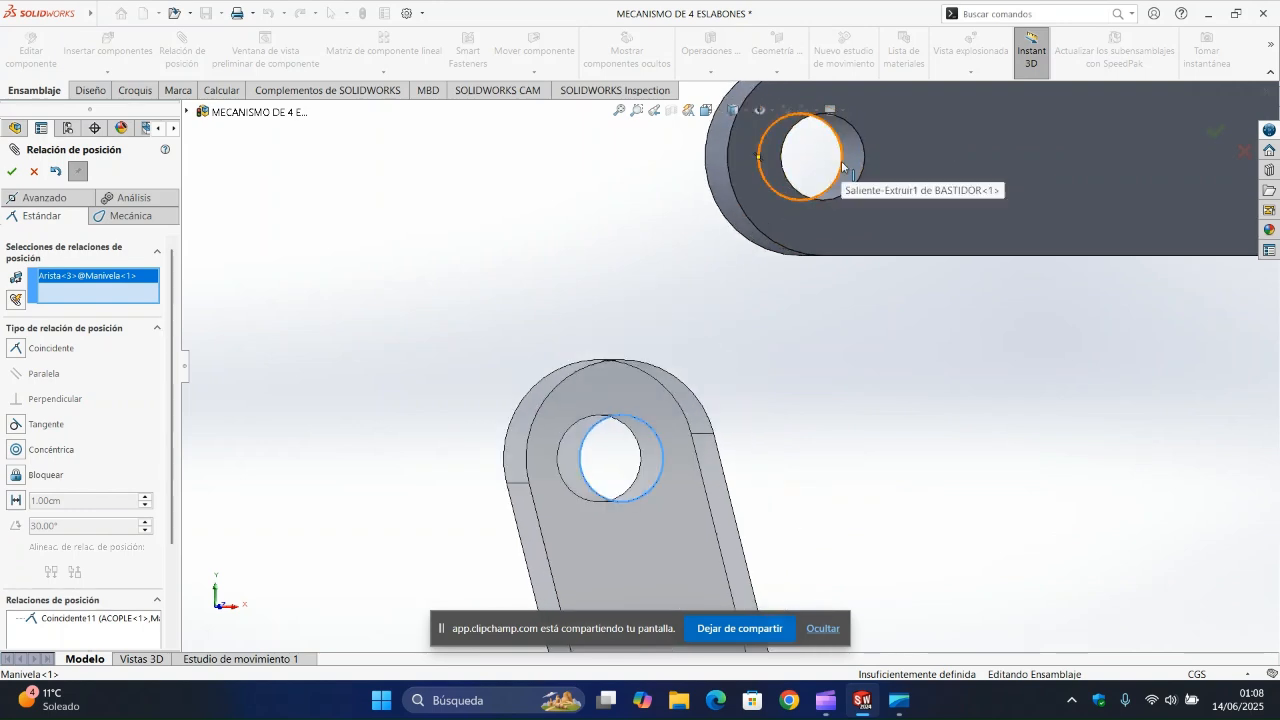
{"action": "left_click", "coordinate": [838, 170]}
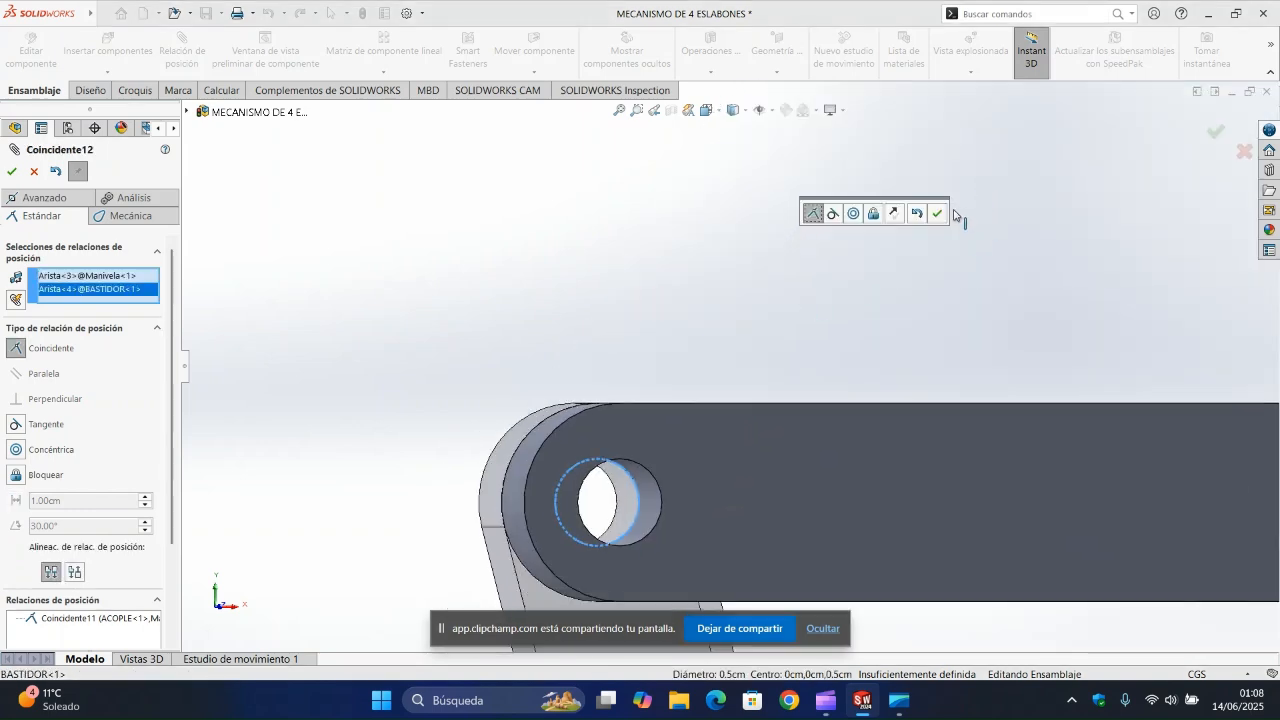
{"action": "left_click", "coordinate": [937, 212]}
Step: Add a coincident mate between the front edge of ACOPLE's right hole and the rear edge of BIELA's right hole
{"action": "scroll", "coordinate": [946, 326], "scroll_direction": "up", "scroll_amount": 6}
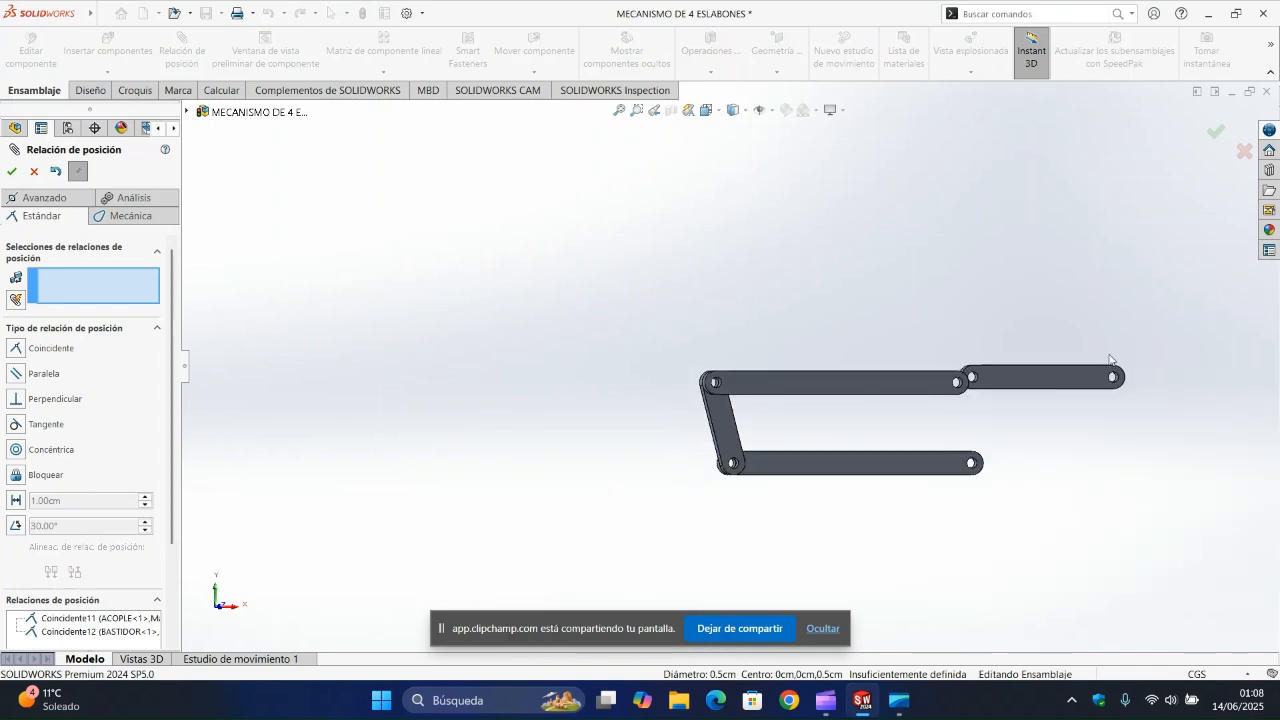
{"action": "scroll", "coordinate": [991, 440], "scroll_direction": "down", "scroll_amount": 2}
{"action": "scroll", "coordinate": [971, 354], "scroll_direction": "down", "scroll_amount": 4}
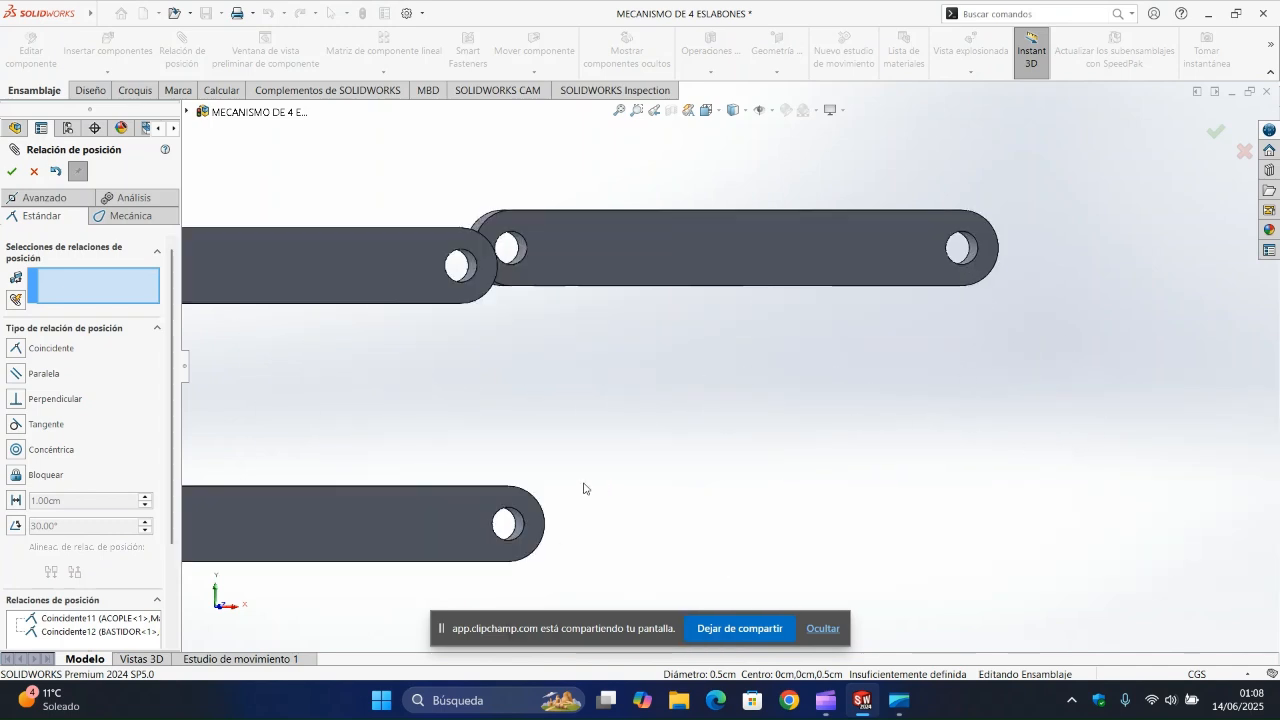
{"action": "left_click", "coordinate": [513, 545]}
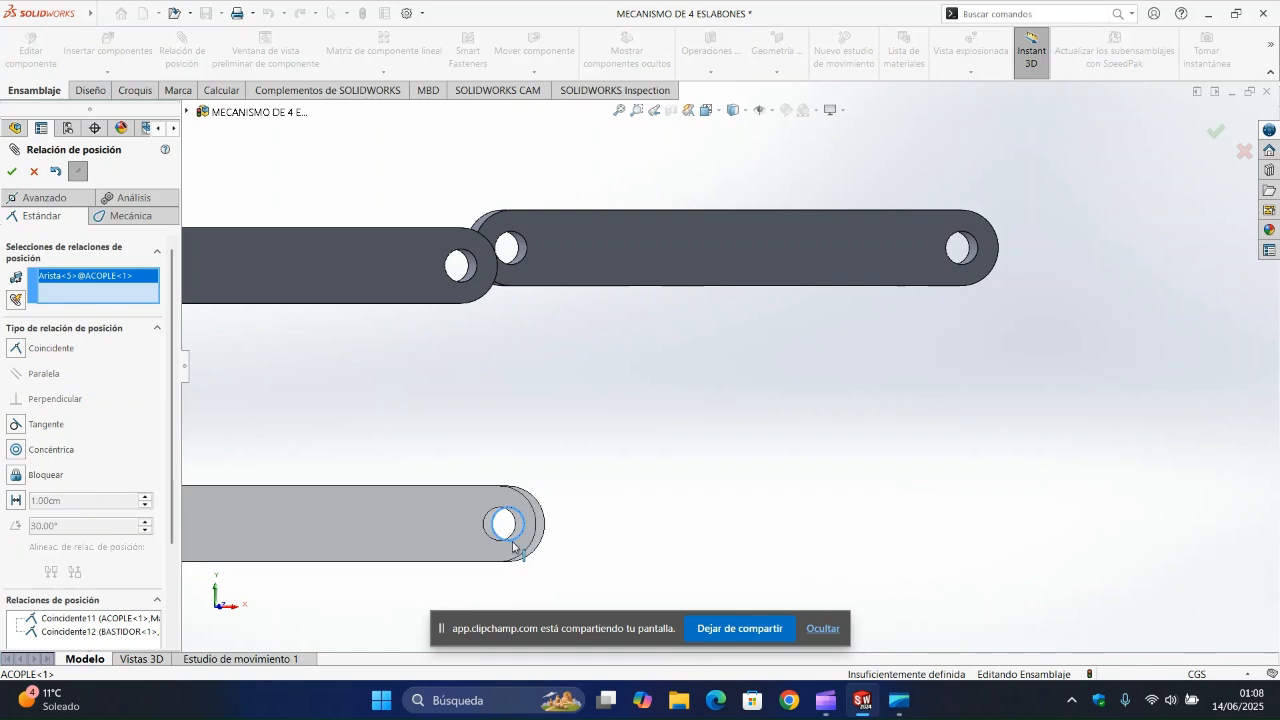
{"action": "left_click", "coordinate": [968, 258]}
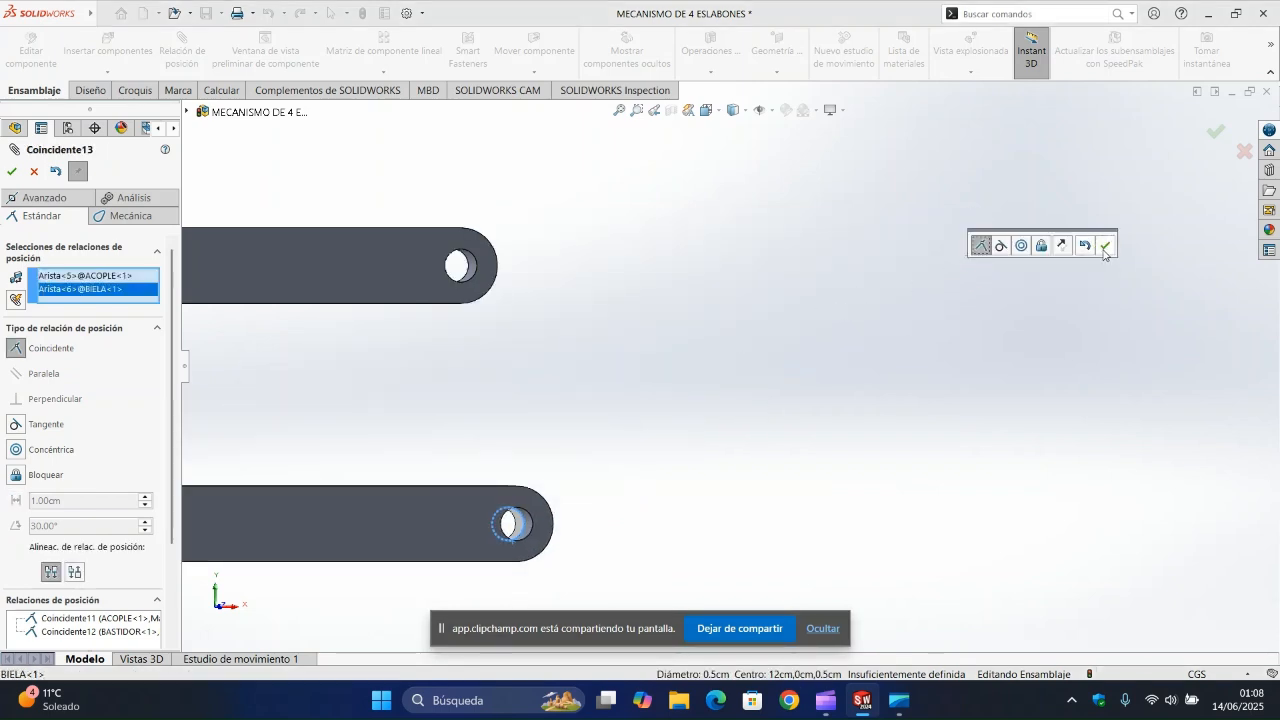
{"action": "left_click", "coordinate": [1105, 248]}
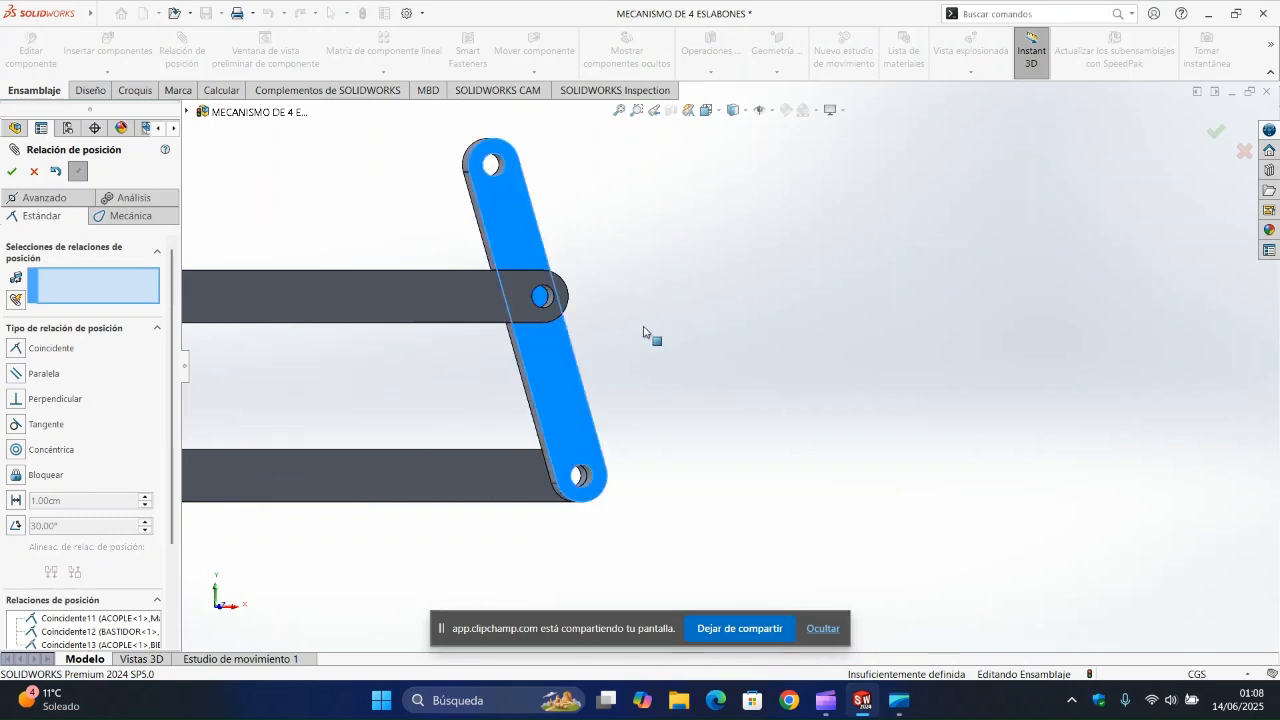
Step: Swing BIELA upright, mate its free hole's edge coincident with the rear edge of BASTIDOR's right hole, and finish mating
{"action": "left_click_drag", "start_coordinate": [645, 332], "coordinate": [594, 314]}
{"action": "scroll", "coordinate": [577, 376], "scroll_direction": "up", "scroll_amount": 3}
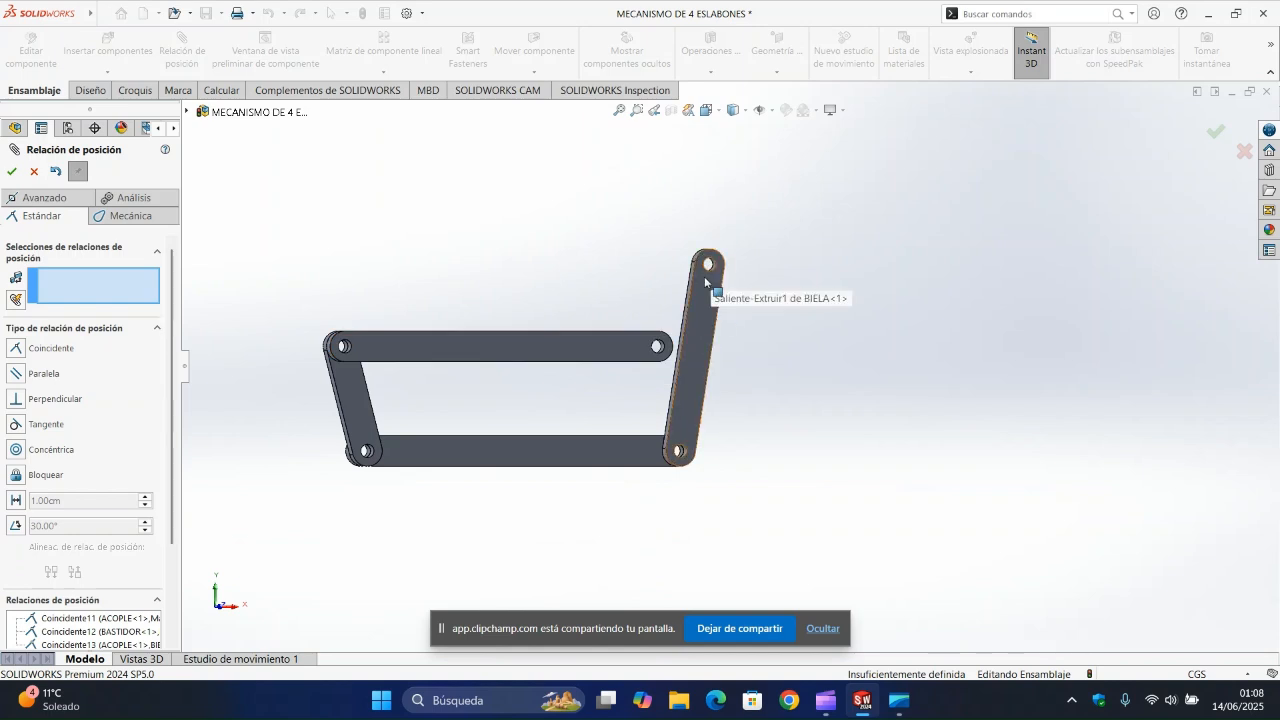
{"action": "scroll", "coordinate": [710, 280], "scroll_direction": "down", "scroll_amount": 5}
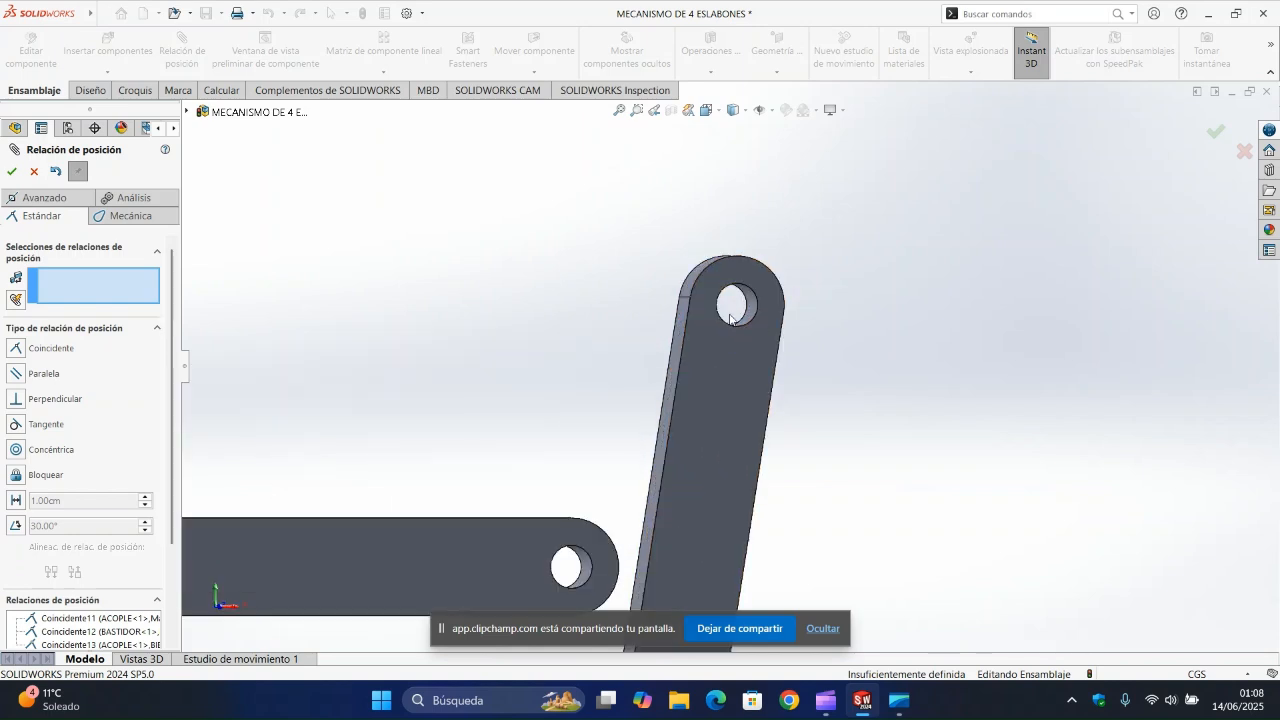
{"action": "left_click", "coordinate": [580, 570]}
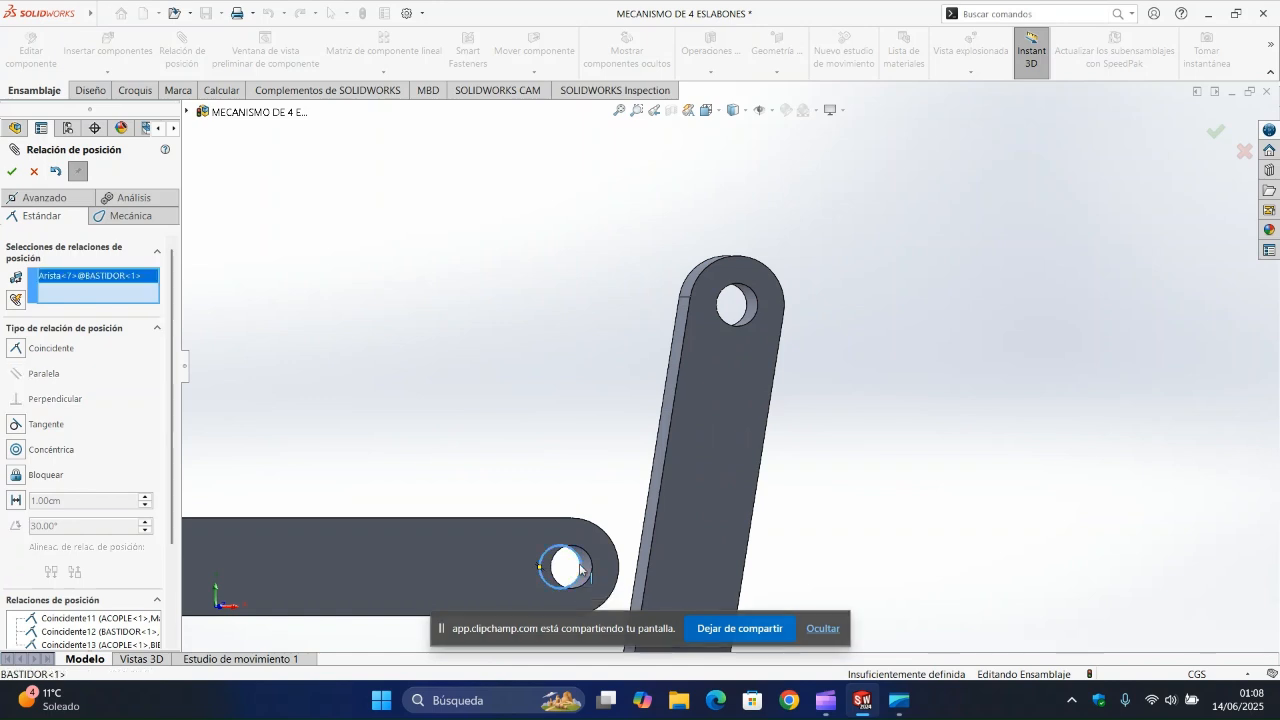
{"action": "left_click", "coordinate": [725, 323]}
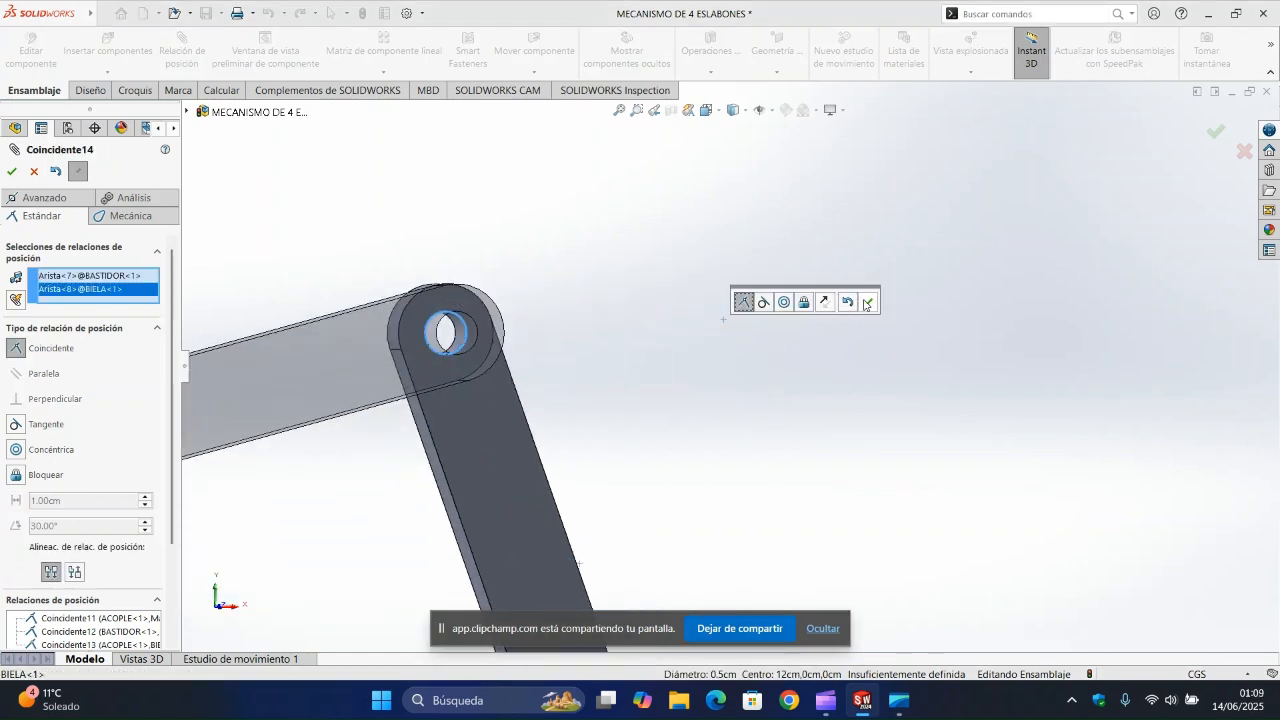
{"action": "left_click", "coordinate": [866, 302]}
{"action": "key", "text": "f"}
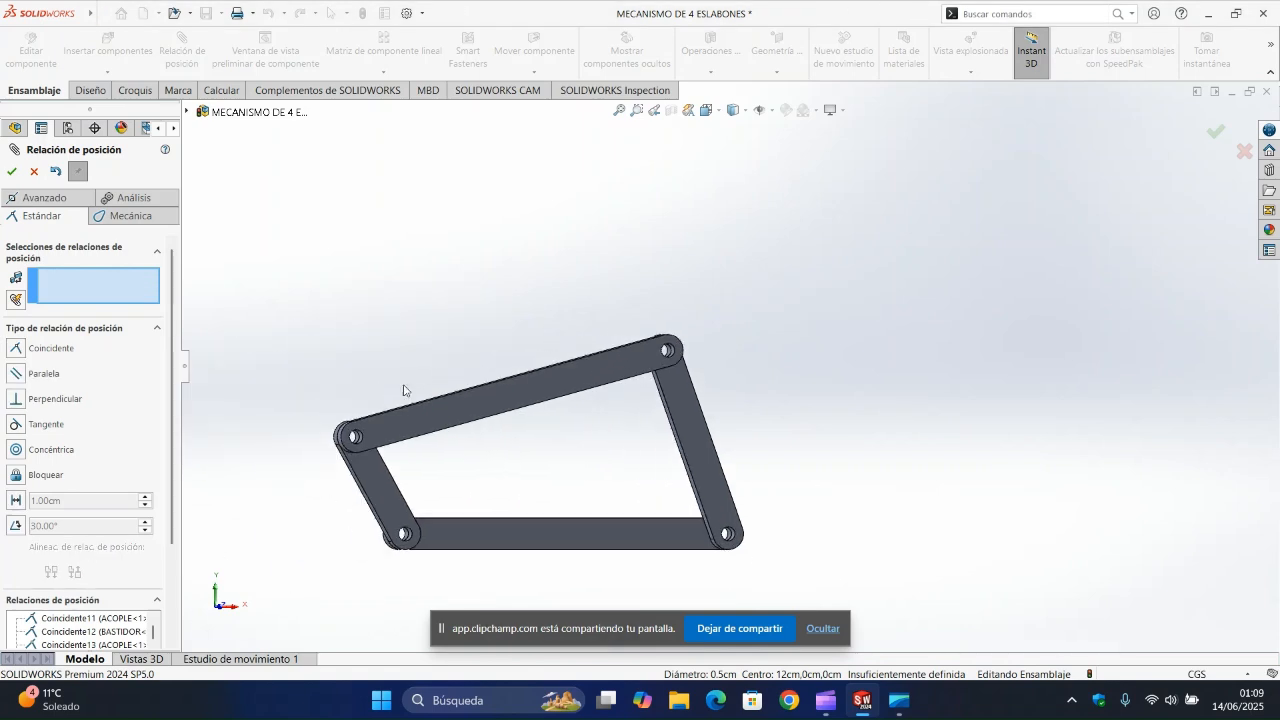
{"action": "left_click", "coordinate": [12, 171]}
Step: Swing Manivela clockwise until it stands nearly vertical, moving the linked BASTIDOR and BIELA with it
{"action": "scroll", "coordinate": [750, 500], "scroll_direction": "down", "scroll_amount": 2}
{"action": "scroll", "coordinate": [709, 457], "scroll_direction": "up", "scroll_amount": 3}
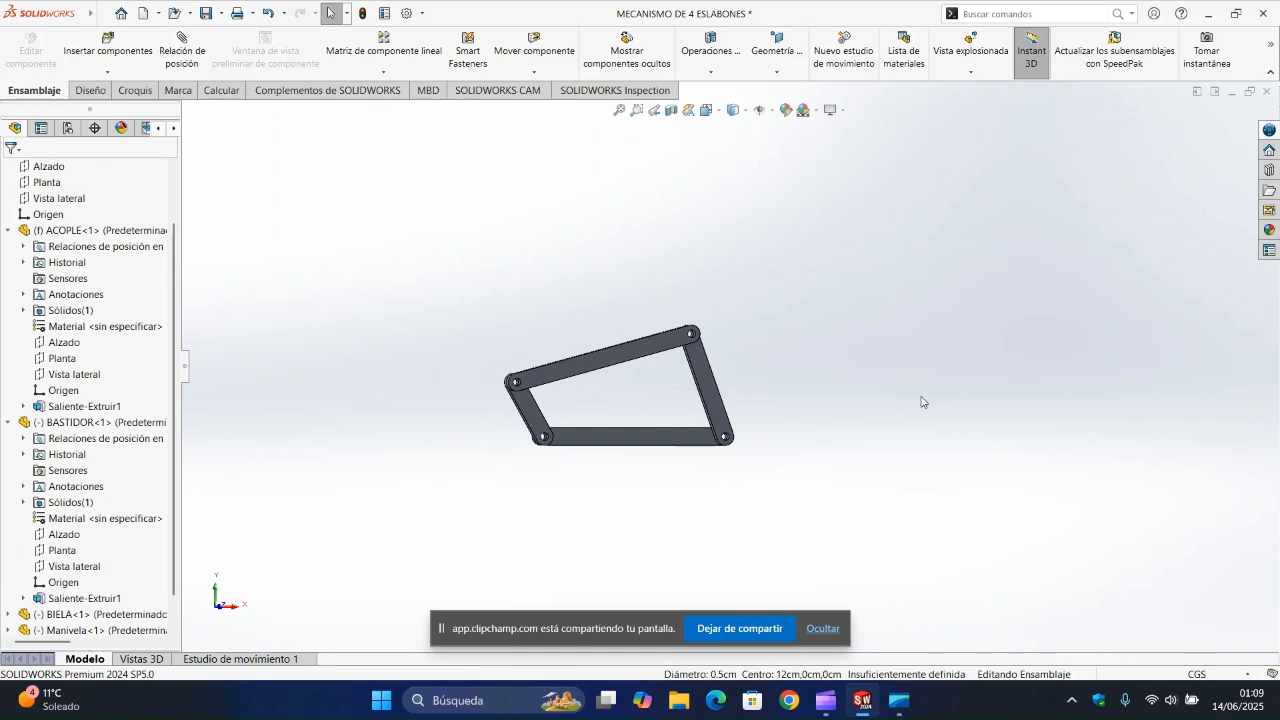
{"action": "key", "text": "ctrl+1"}
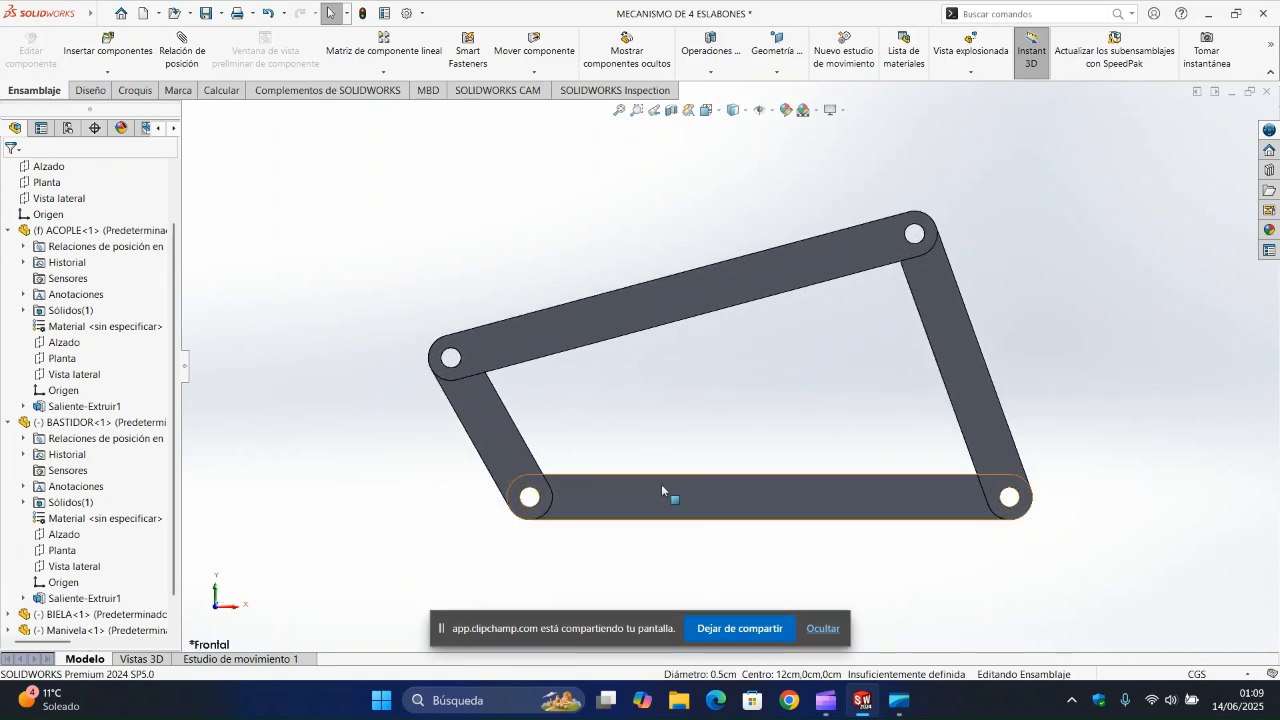
{"action": "left_click", "coordinate": [661, 485]}
{"action": "right_click", "coordinate": [661, 485]}
{"action": "left_click", "coordinate": [629, 427]}
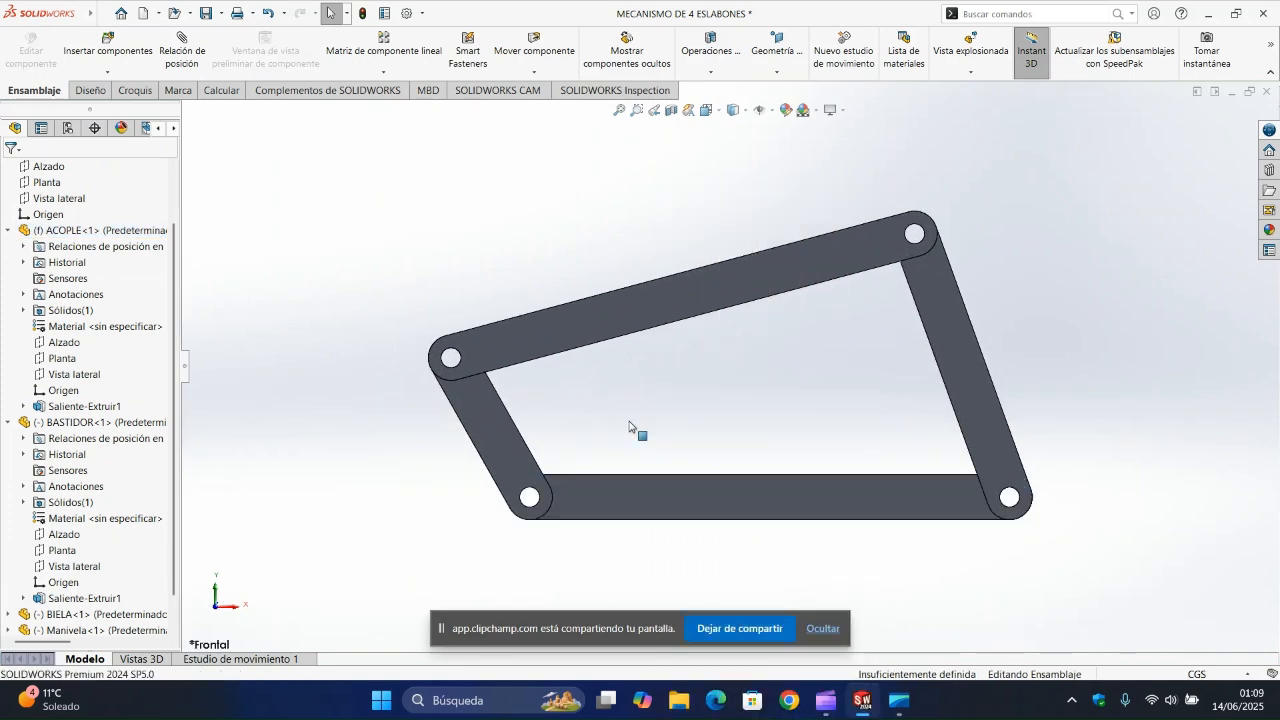
{"action": "left_click_drag", "start_coordinate": [481, 413], "coordinate": [522, 373]}
{"action": "left_click", "coordinate": [616, 396]}
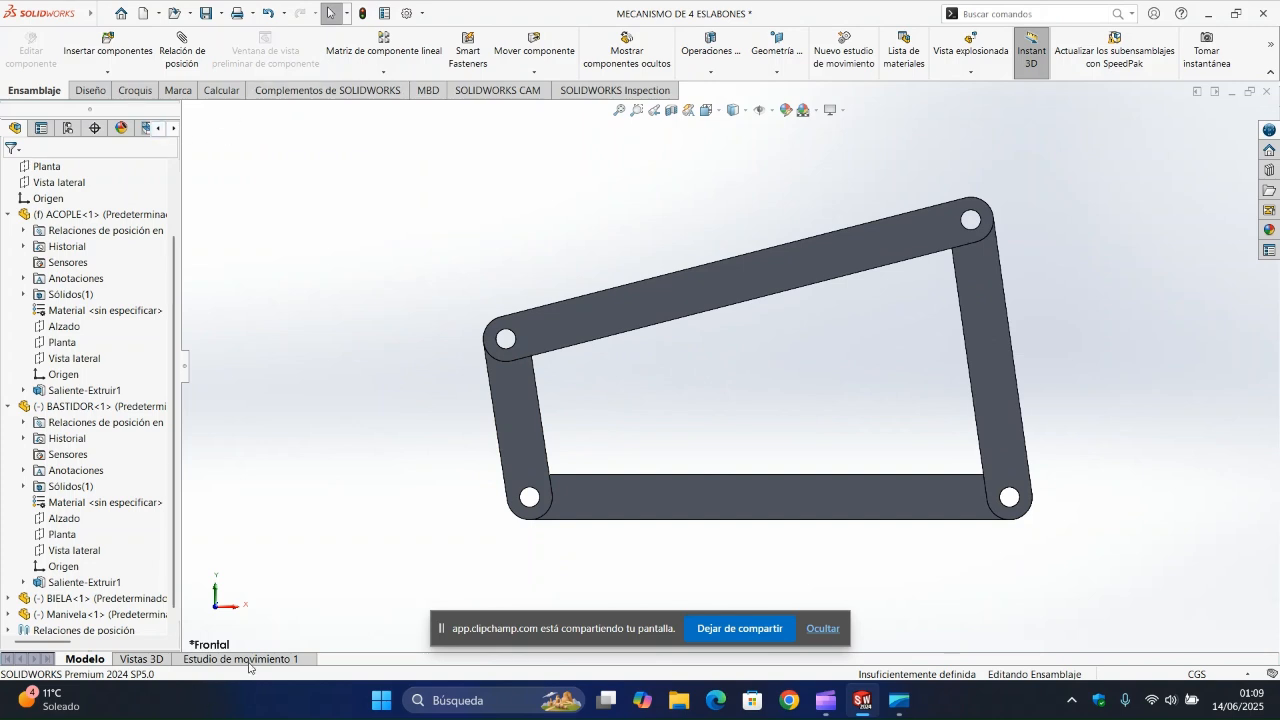
Step: In Estudio de movimiento 1, add a constant-speed rotary motor to Manivela's front face, reversed to clockwise, at 20 RPM
{"action": "left_click", "coordinate": [207, 659]}
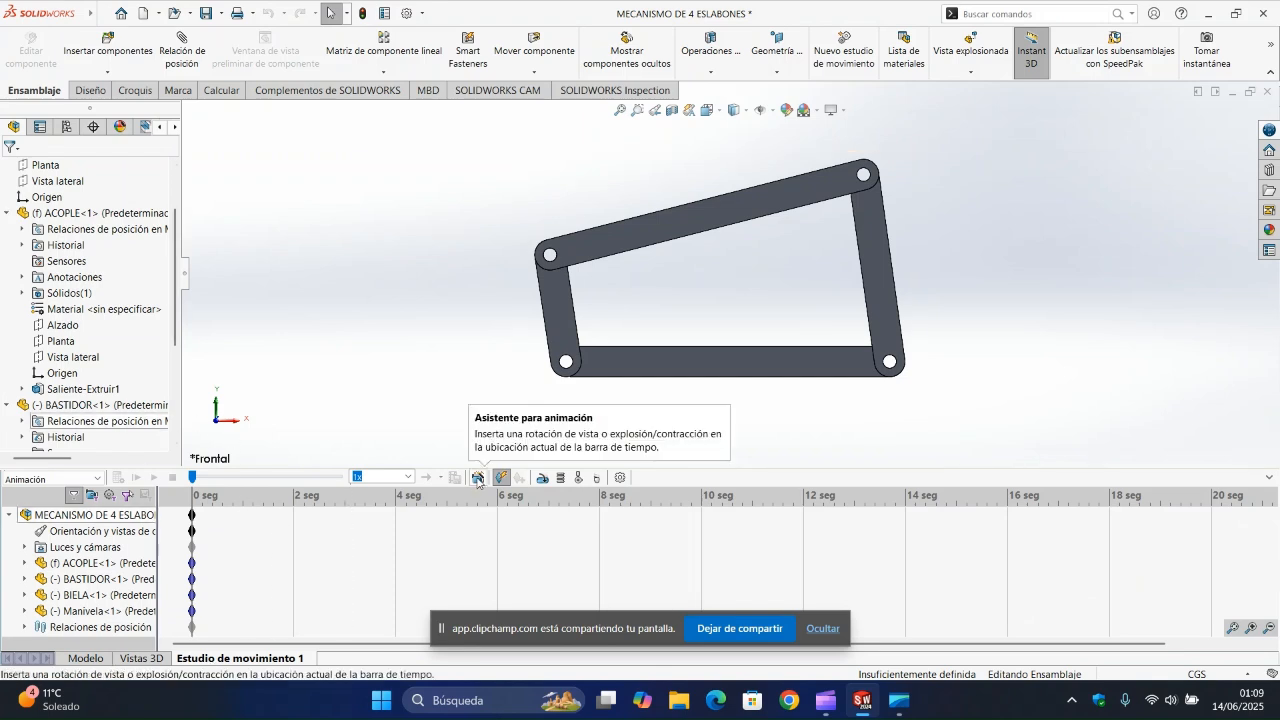
{"action": "left_click", "coordinate": [541, 478]}
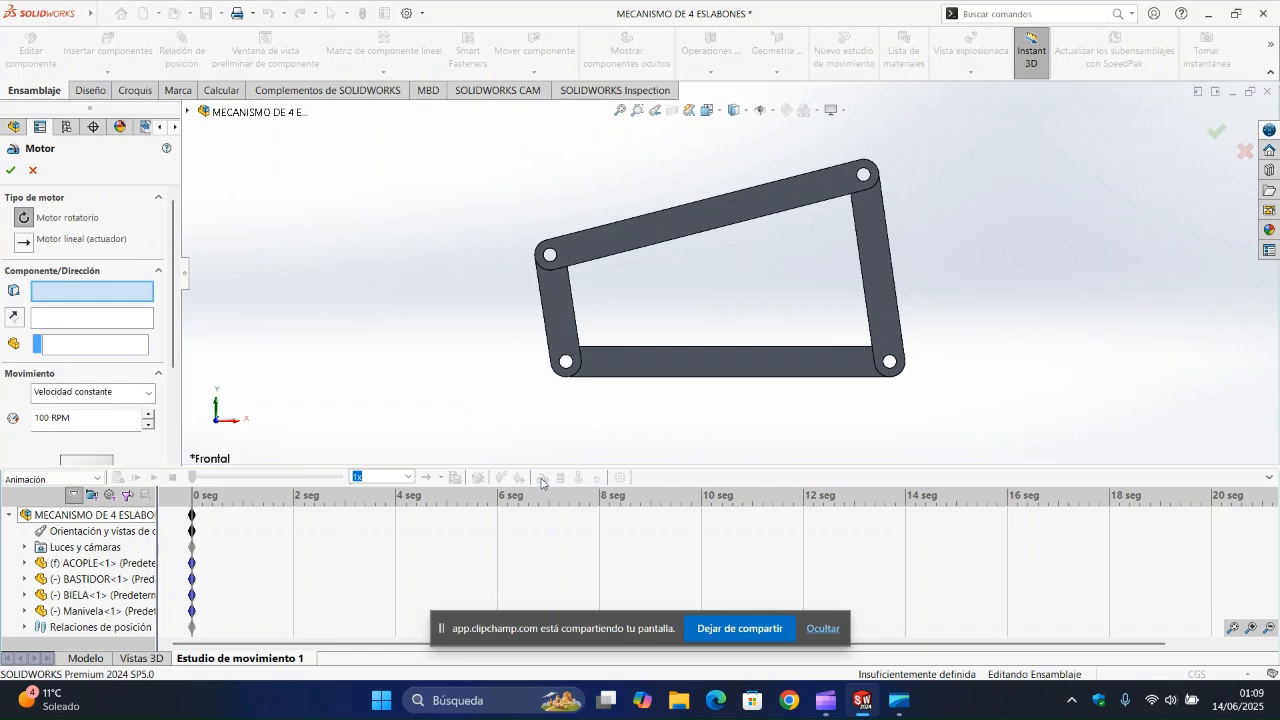
{"action": "left_click", "coordinate": [558, 316]}
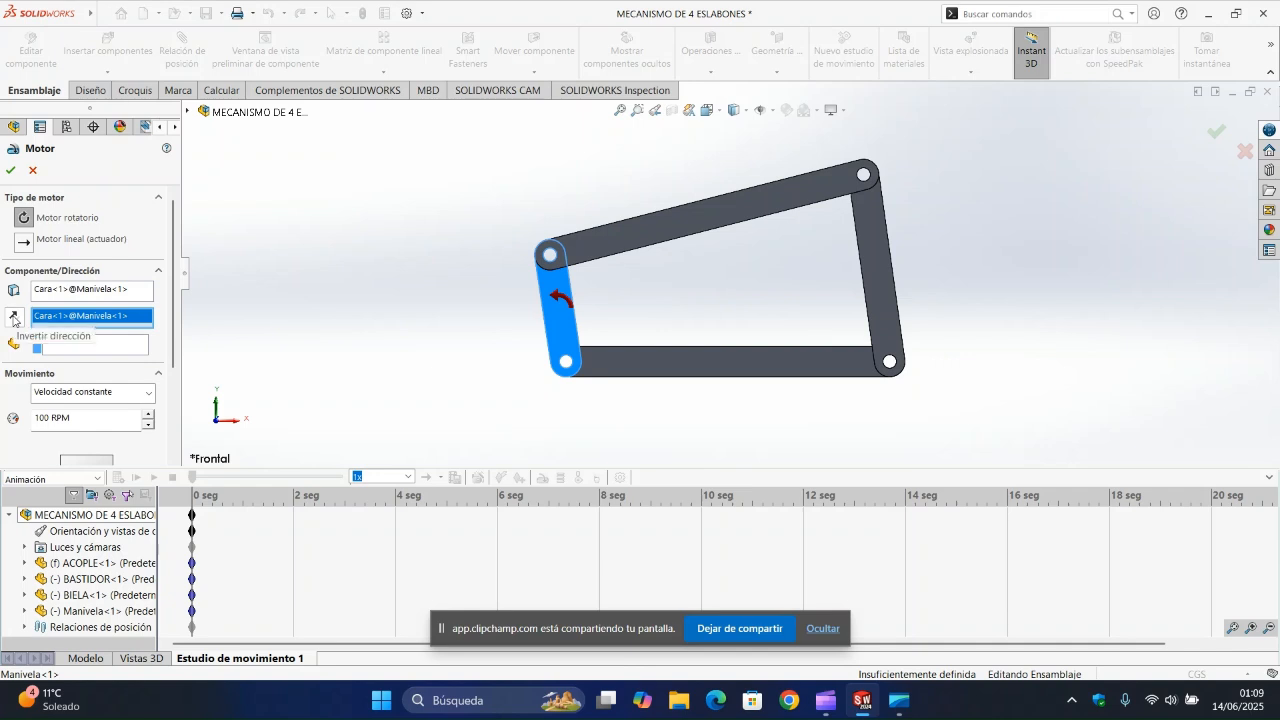
{"action": "left_click", "coordinate": [13, 318]}
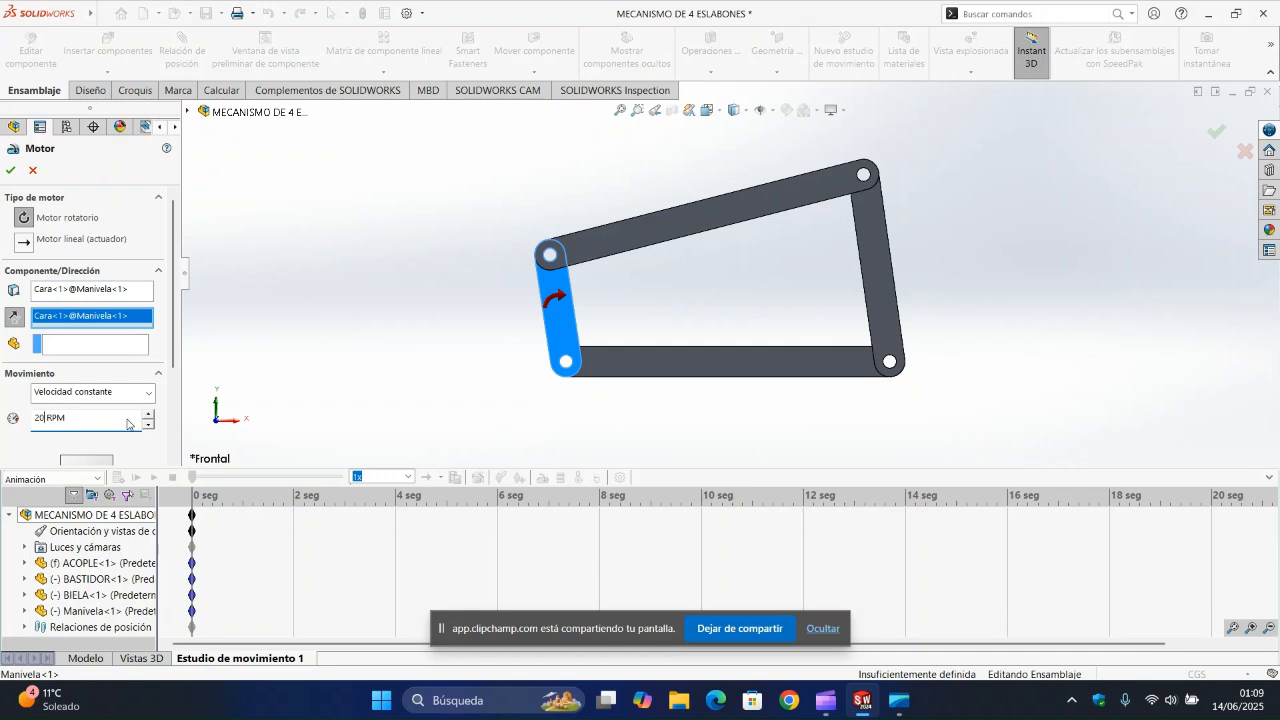
{"action": "left_click", "coordinate": [9, 172]}
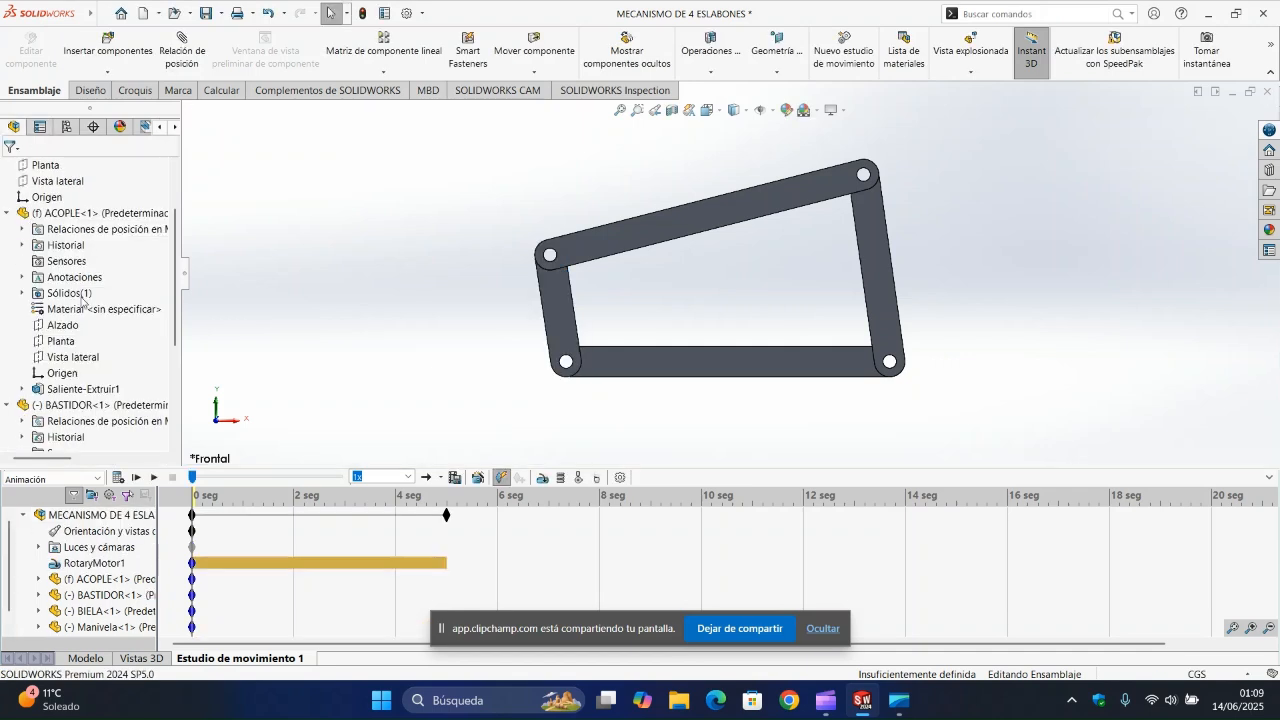
Step: Play the motion study, inspect the linkage at about 2 seconds on the timeline, and return to the model
{"action": "left_click", "coordinate": [152, 478]}
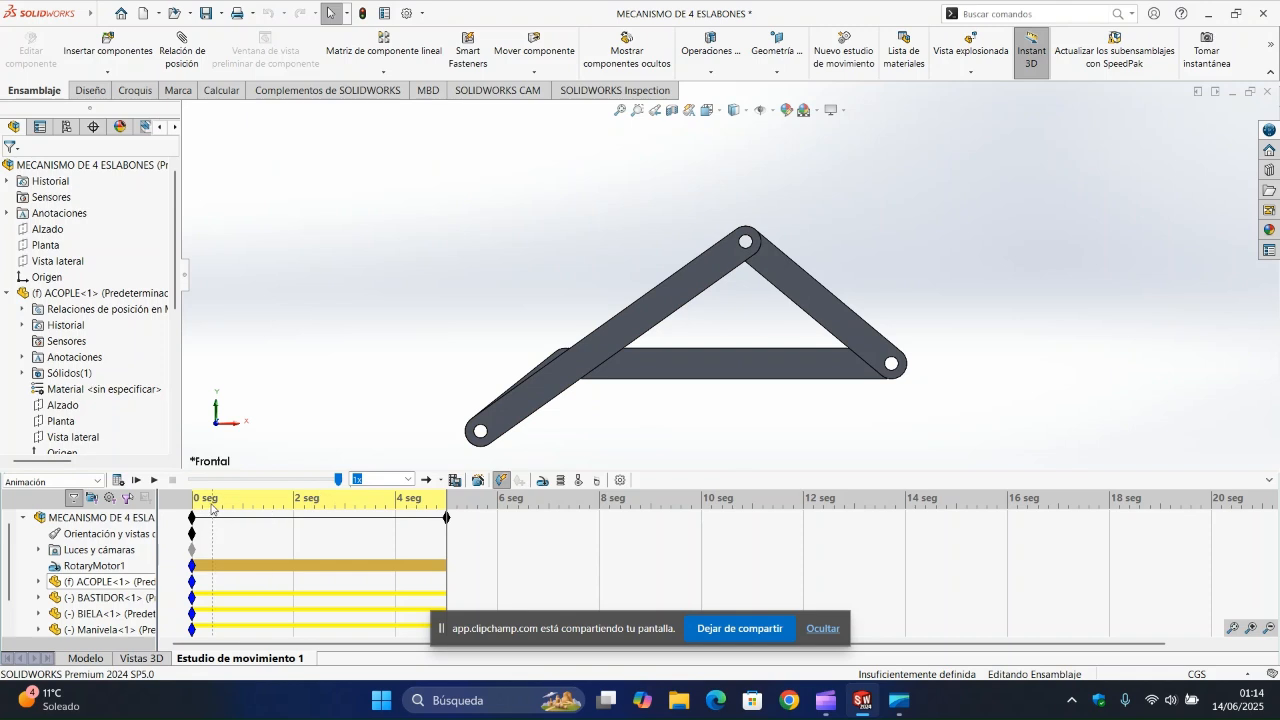
{"action": "left_click", "coordinate": [304, 518]}
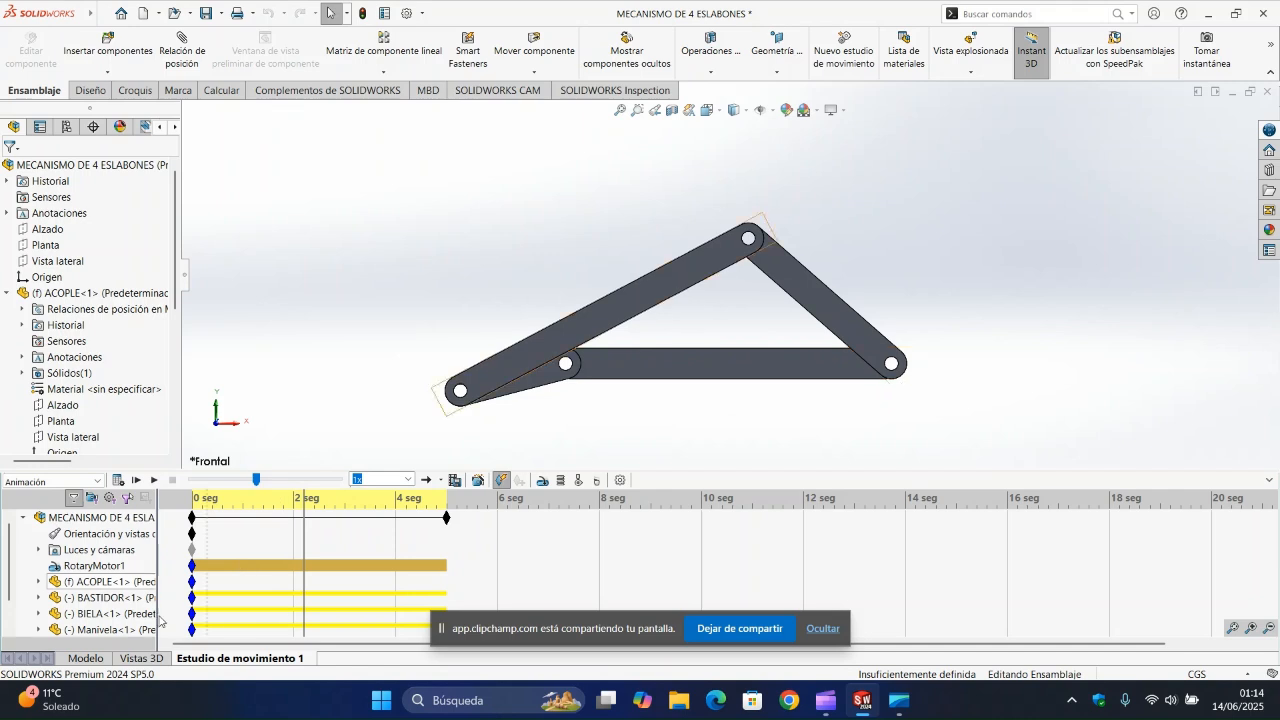
{"action": "left_click", "coordinate": [86, 658]}
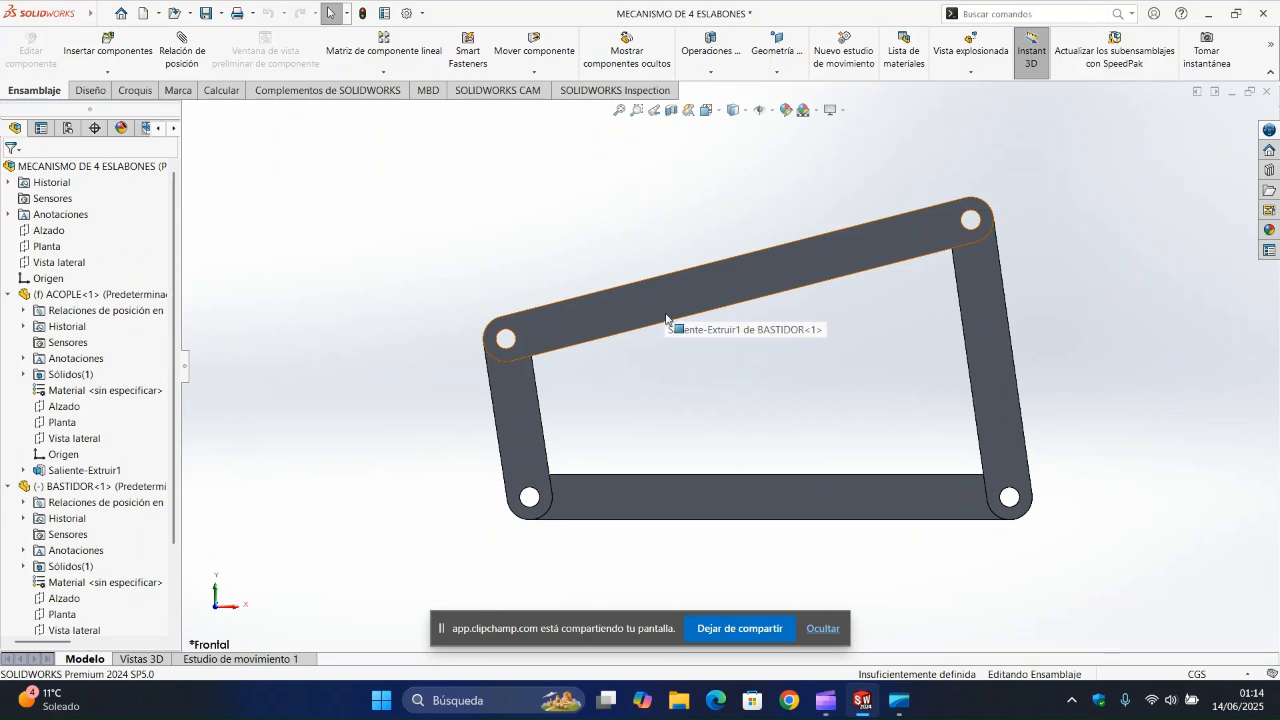
Step: Edit Manivela within the assembly, set the distance between its hole centres to 5, and return to the assembly
{"action": "left_click", "coordinate": [508, 435]}
{"action": "right_click", "coordinate": [510, 436]}
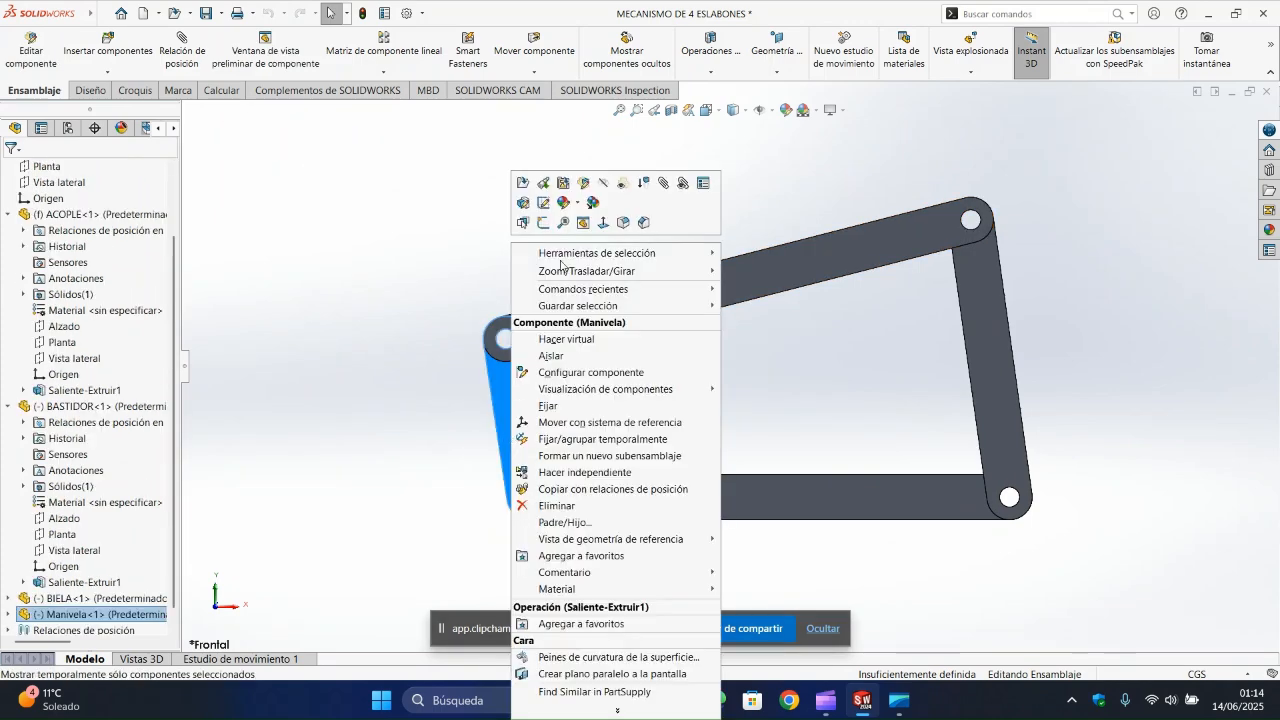
{"action": "left_click", "coordinate": [584, 184]}
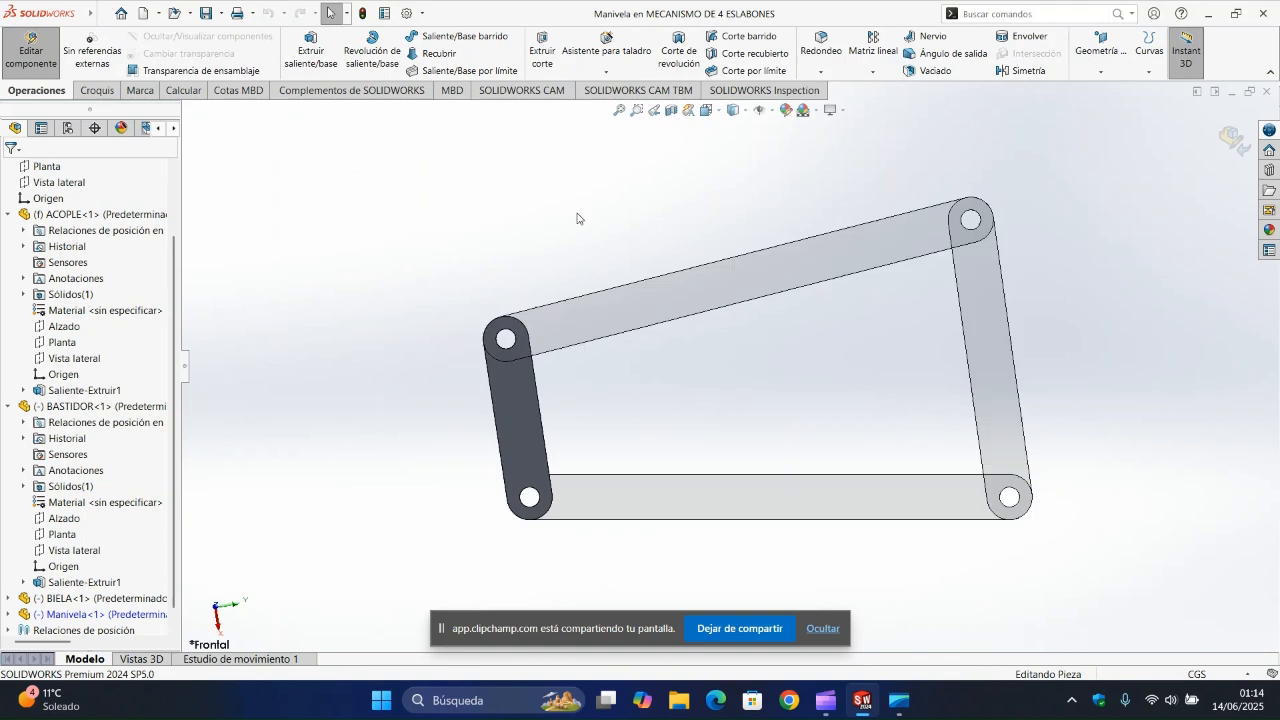
{"action": "left_click", "coordinate": [513, 386]}
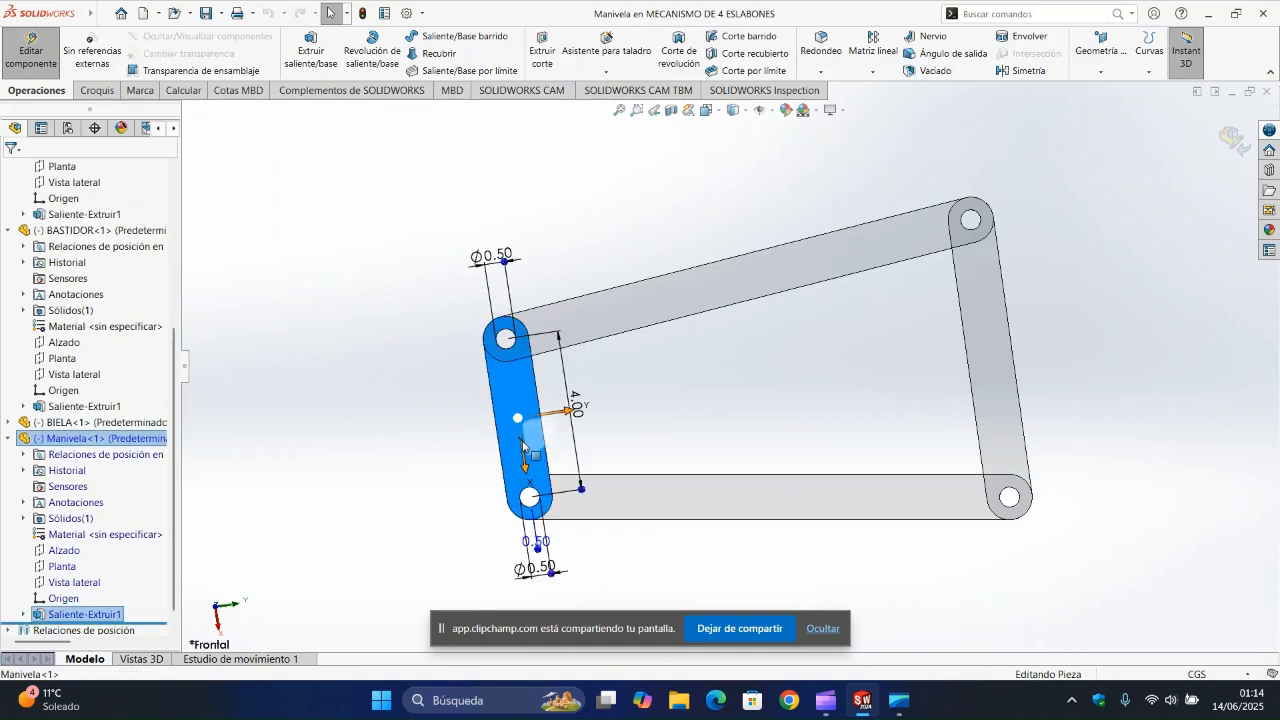
{"action": "double_click", "coordinate": [577, 416]}
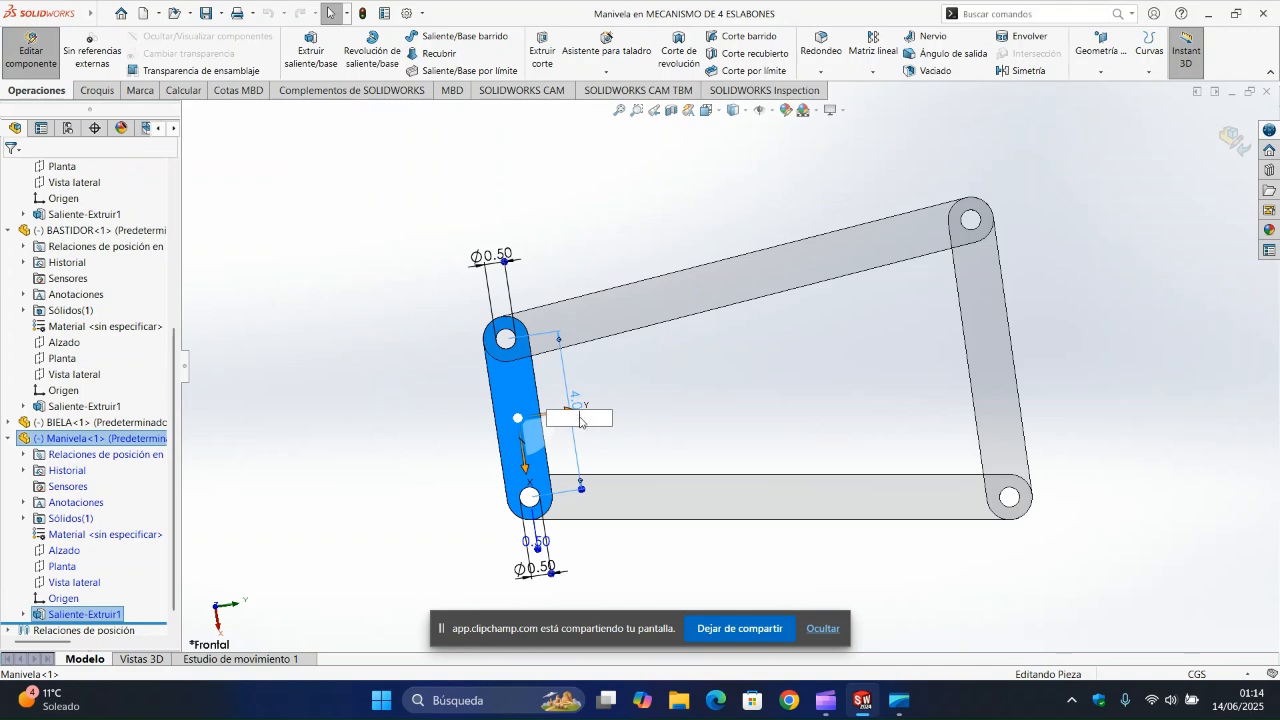
{"action": "type", "text": "5"}
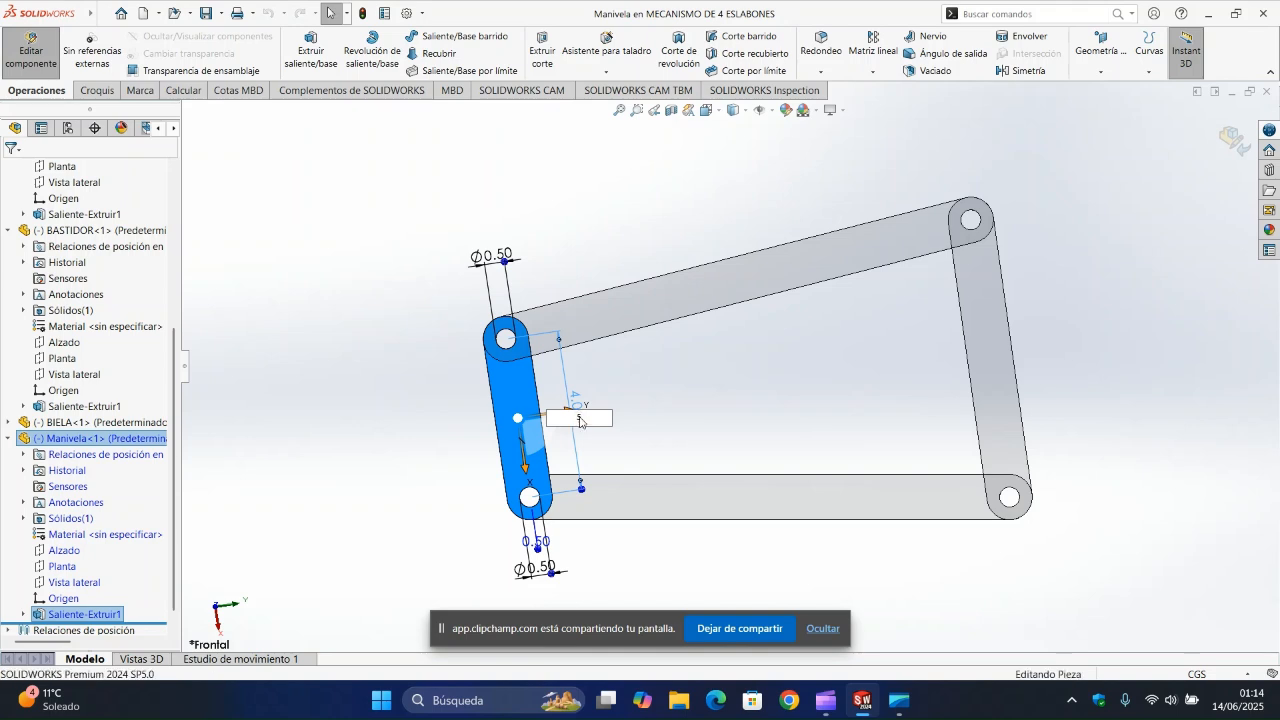
{"action": "key", "text": "Return"}
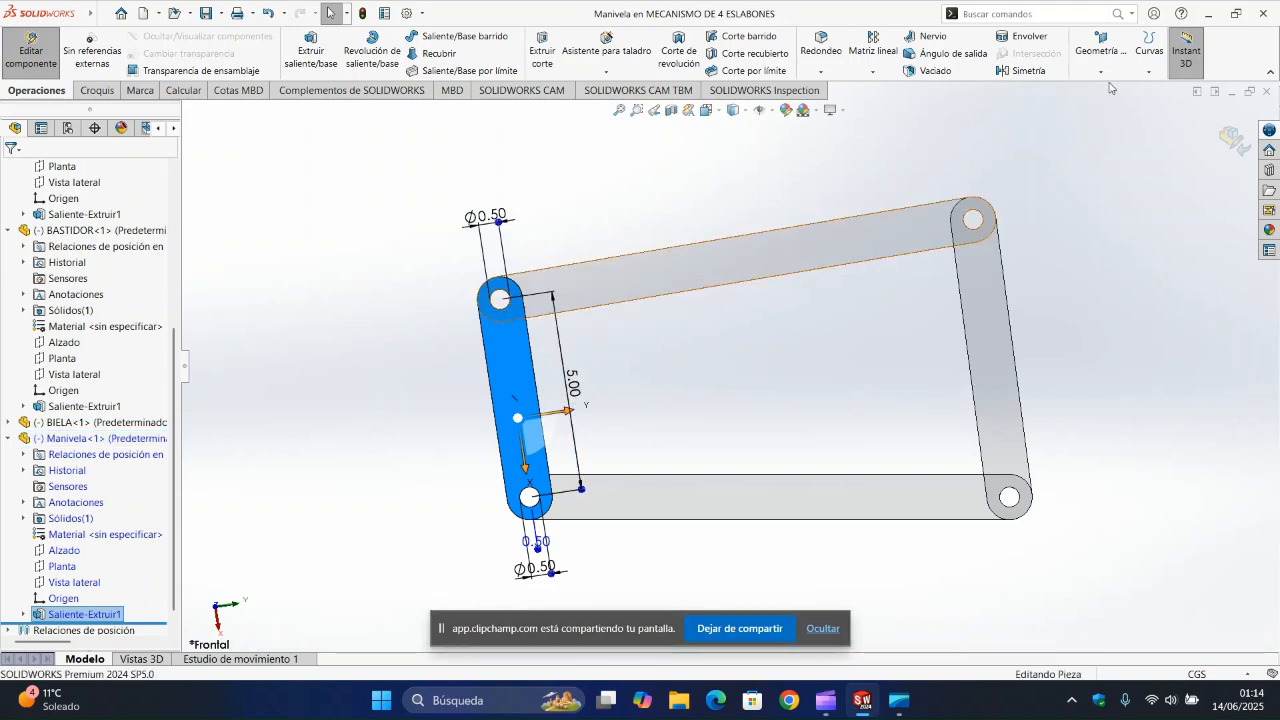
{"action": "left_click", "coordinate": [1232, 141]}
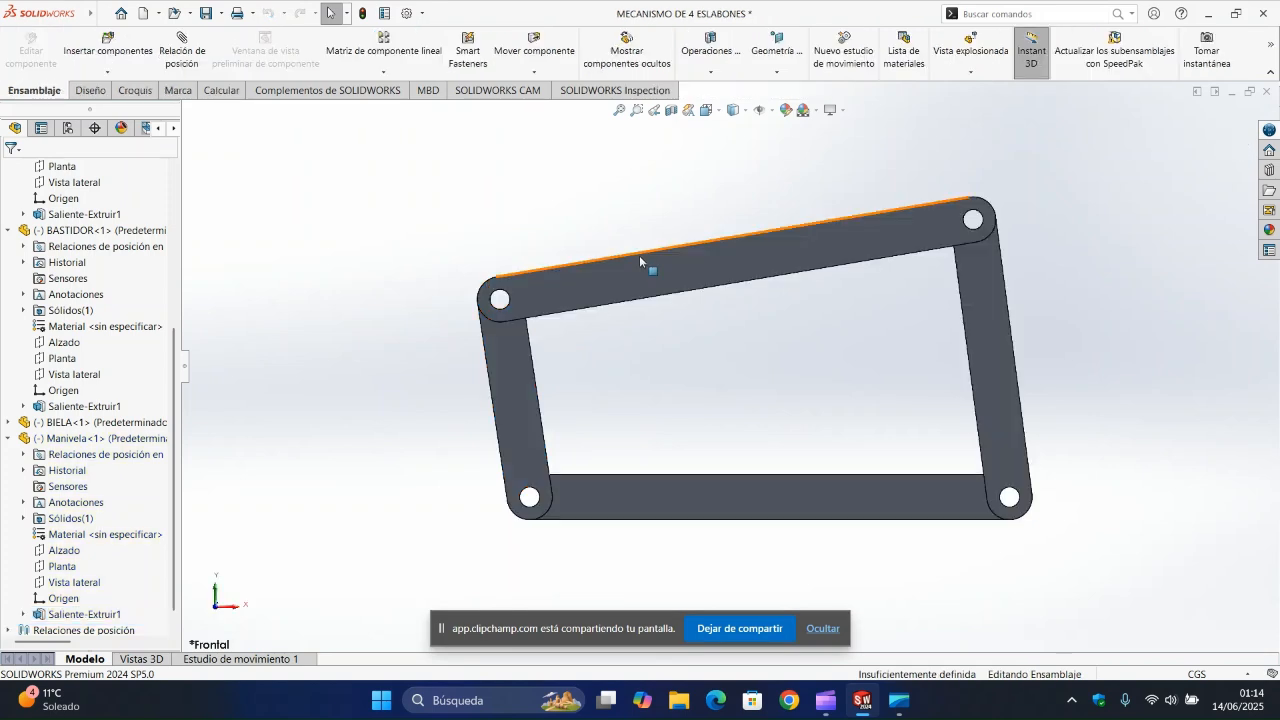
Step: Edit ACOPLE within the assembly, set the distance between its hole centres to 14, and return to the assembly
{"action": "left_click", "coordinate": [646, 270]}
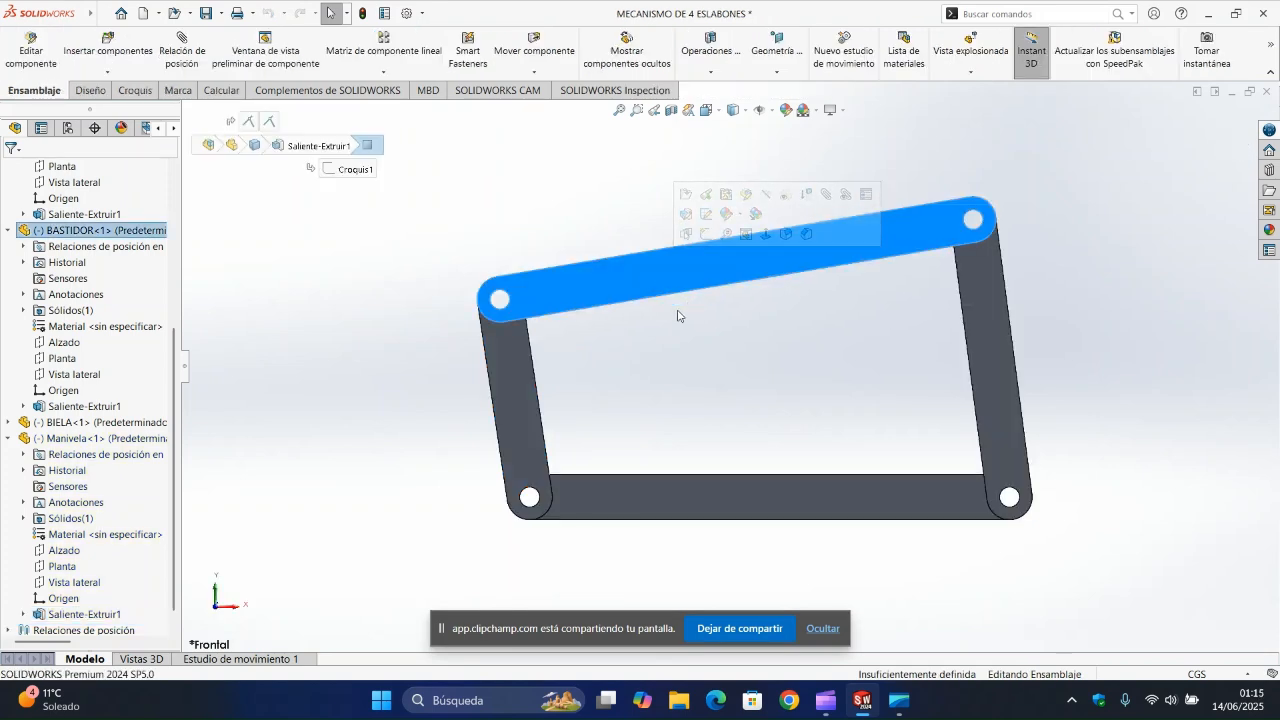
{"action": "scroll", "coordinate": [705, 376], "scroll_direction": "down", "scroll_amount": 1}
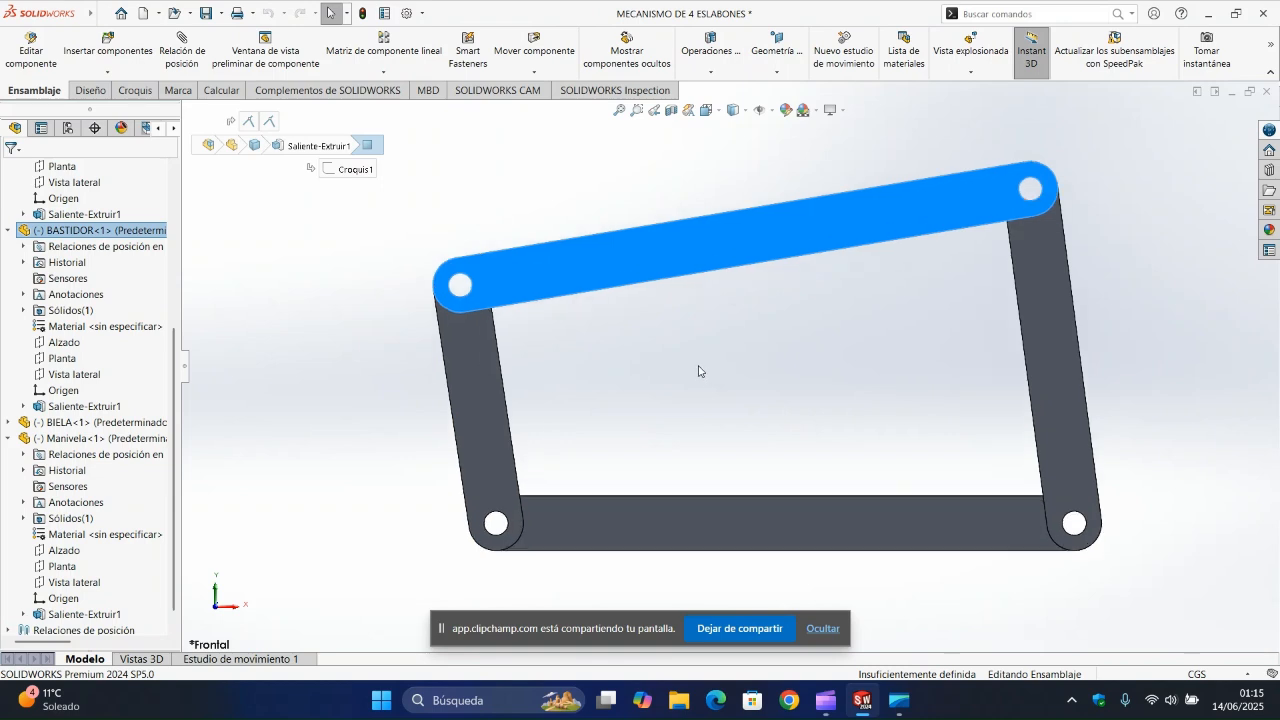
{"action": "left_click", "coordinate": [730, 532]}
{"action": "right_click", "coordinate": [730, 524]}
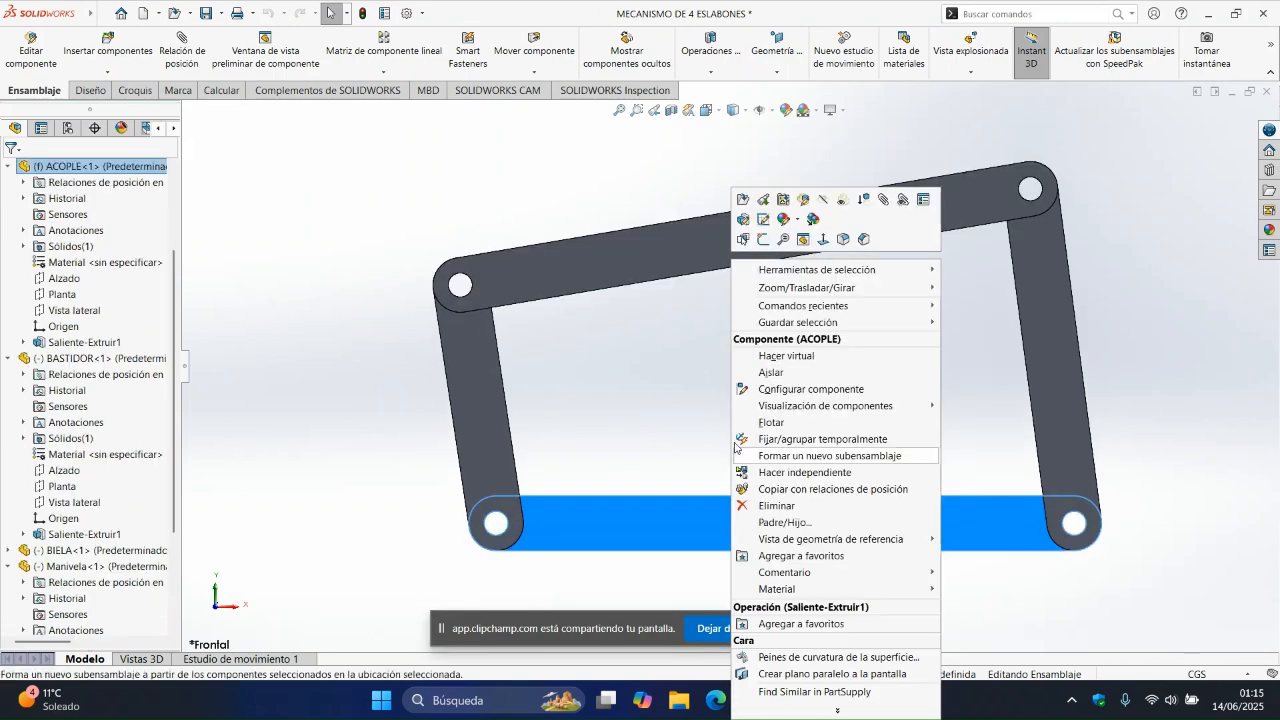
{"action": "left_click", "coordinate": [803, 199]}
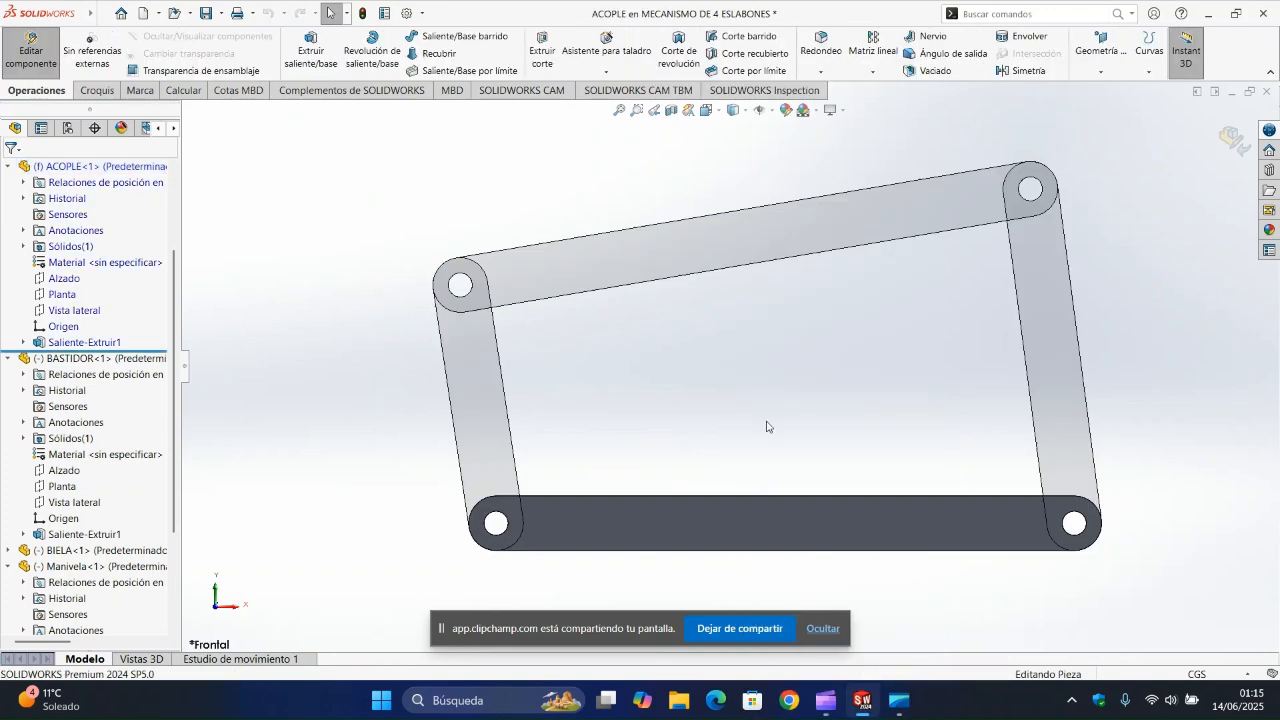
{"action": "left_click", "coordinate": [751, 512]}
{"action": "left_click", "coordinate": [754, 448]}
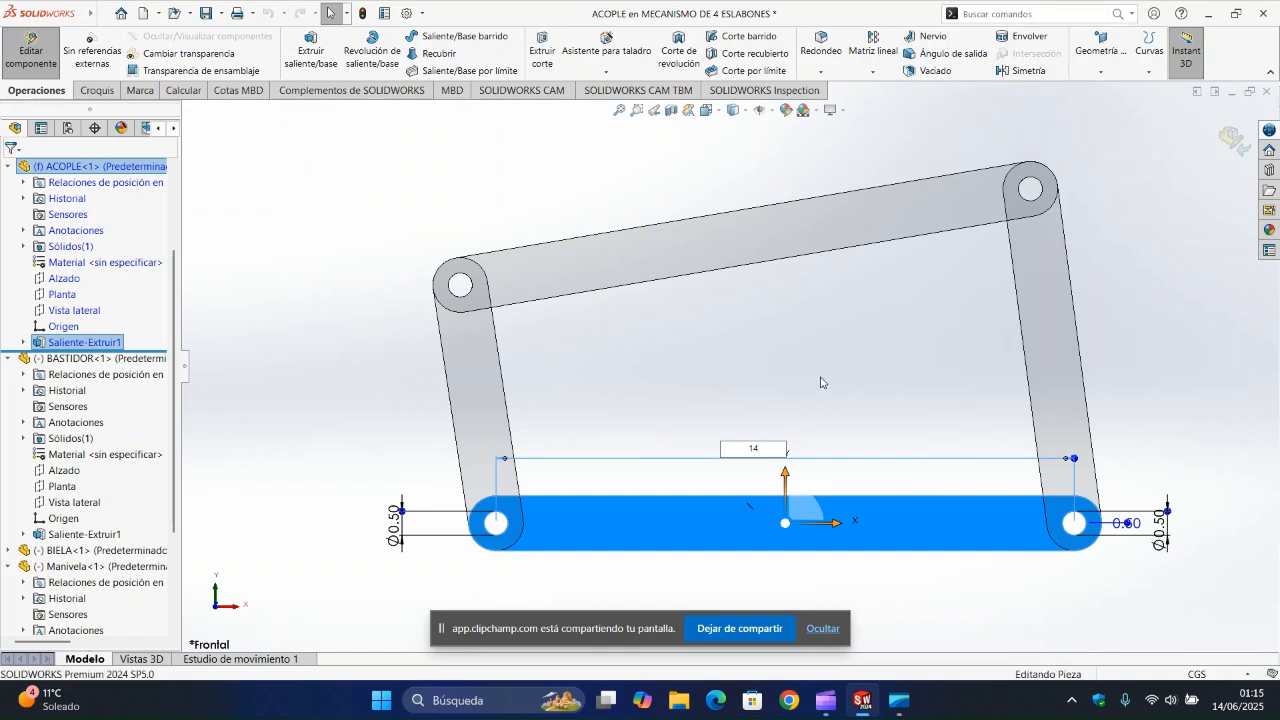
{"action": "key", "text": "Return"}
{"action": "left_click", "coordinate": [1236, 140]}
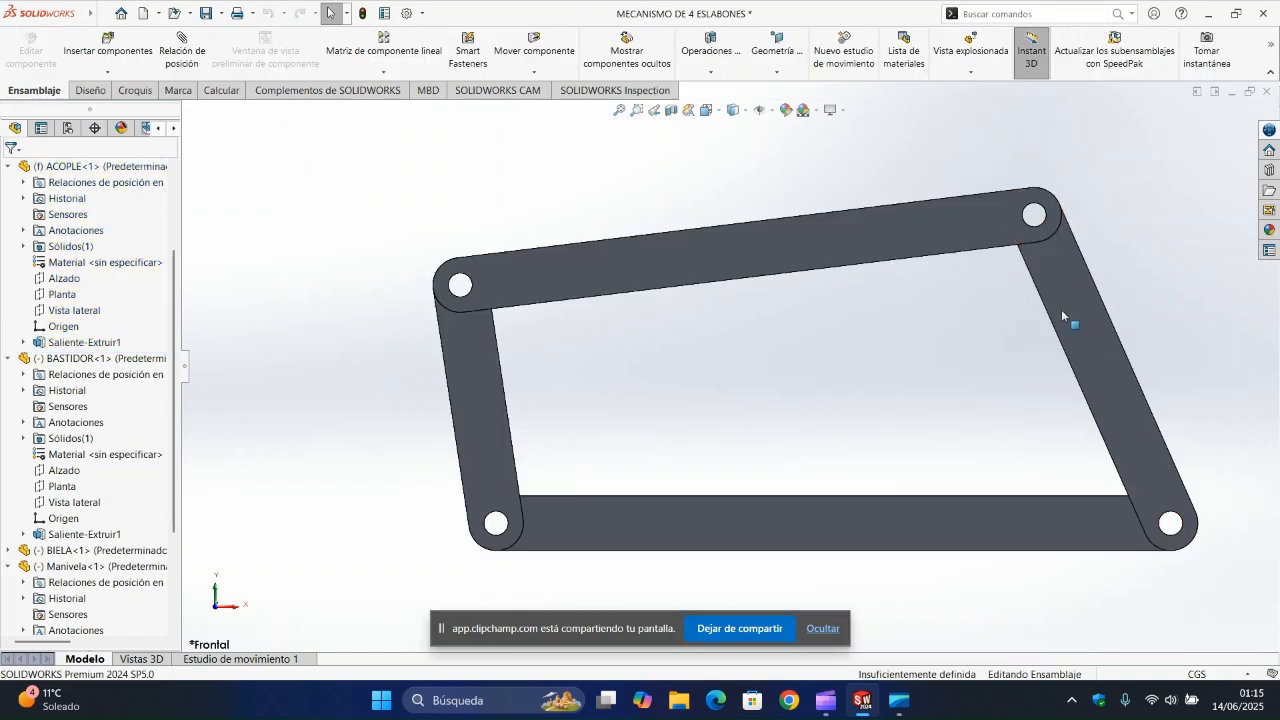
Step: Edit BIELA within the assembly, set the distance between its hole centres to 6, and return to the assembly
{"action": "left_click", "coordinate": [1062, 311]}
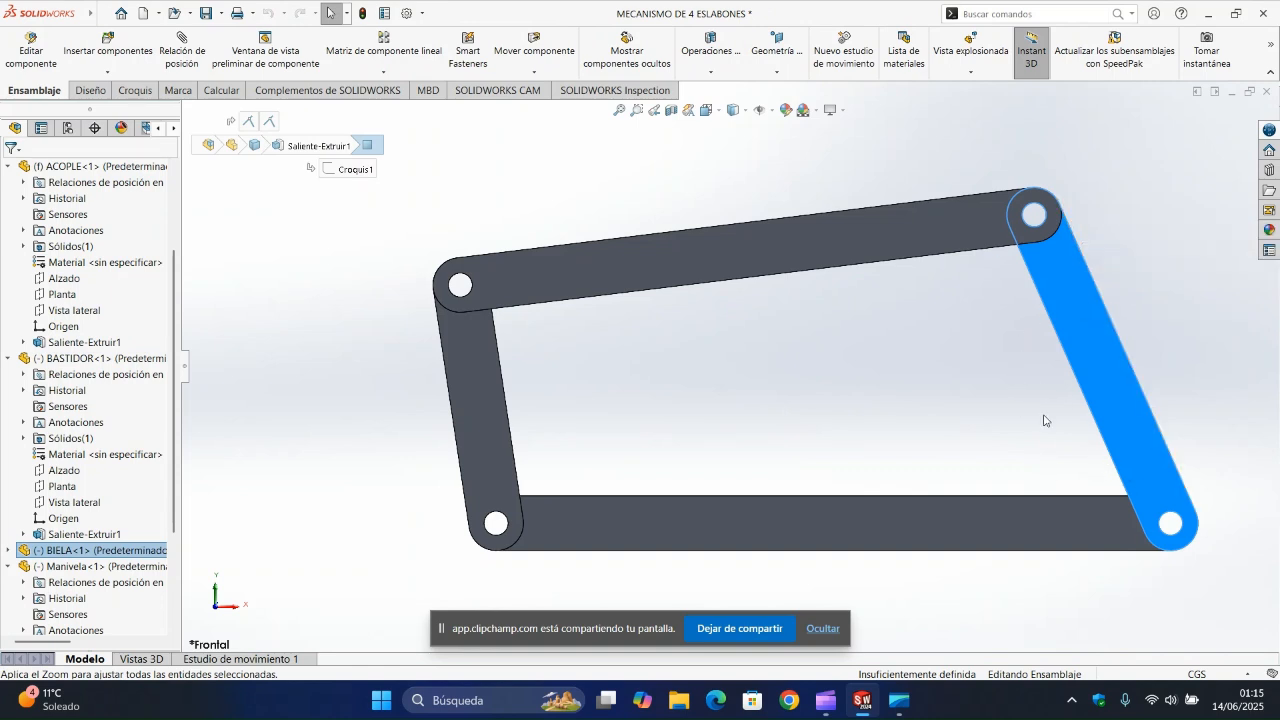
{"action": "right_click", "coordinate": [1091, 356]}
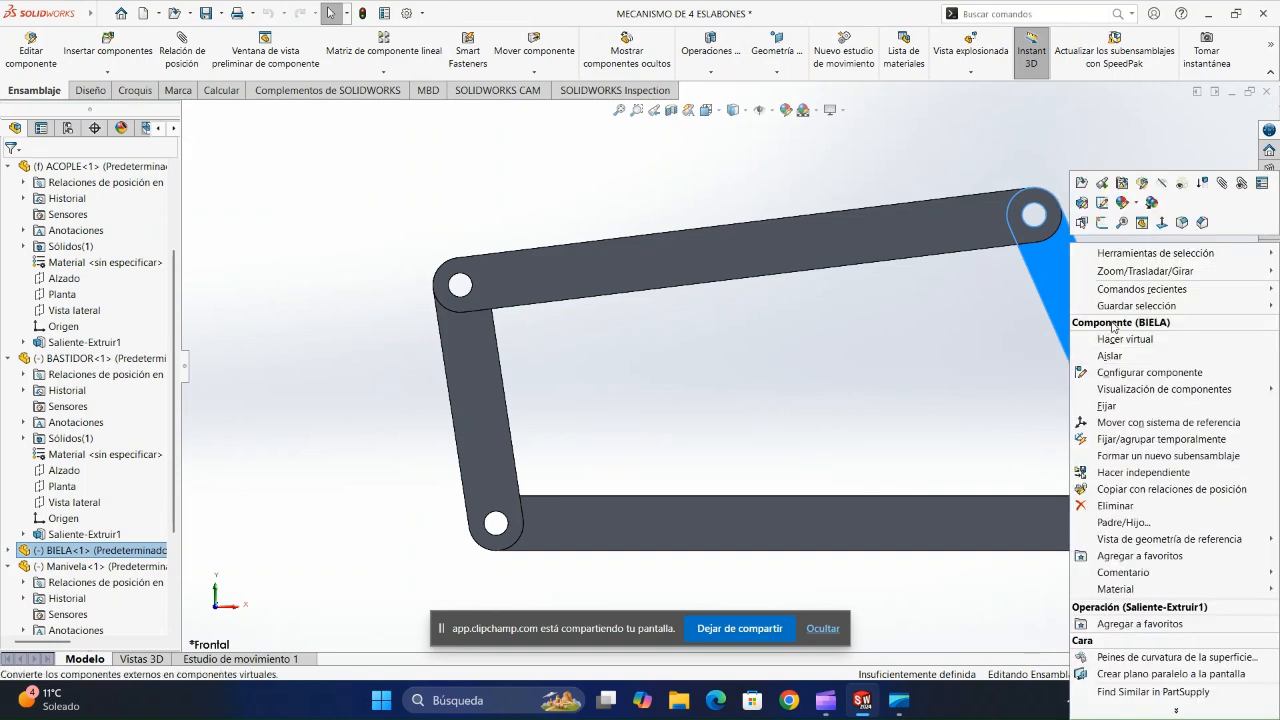
{"action": "left_click", "coordinate": [1144, 186]}
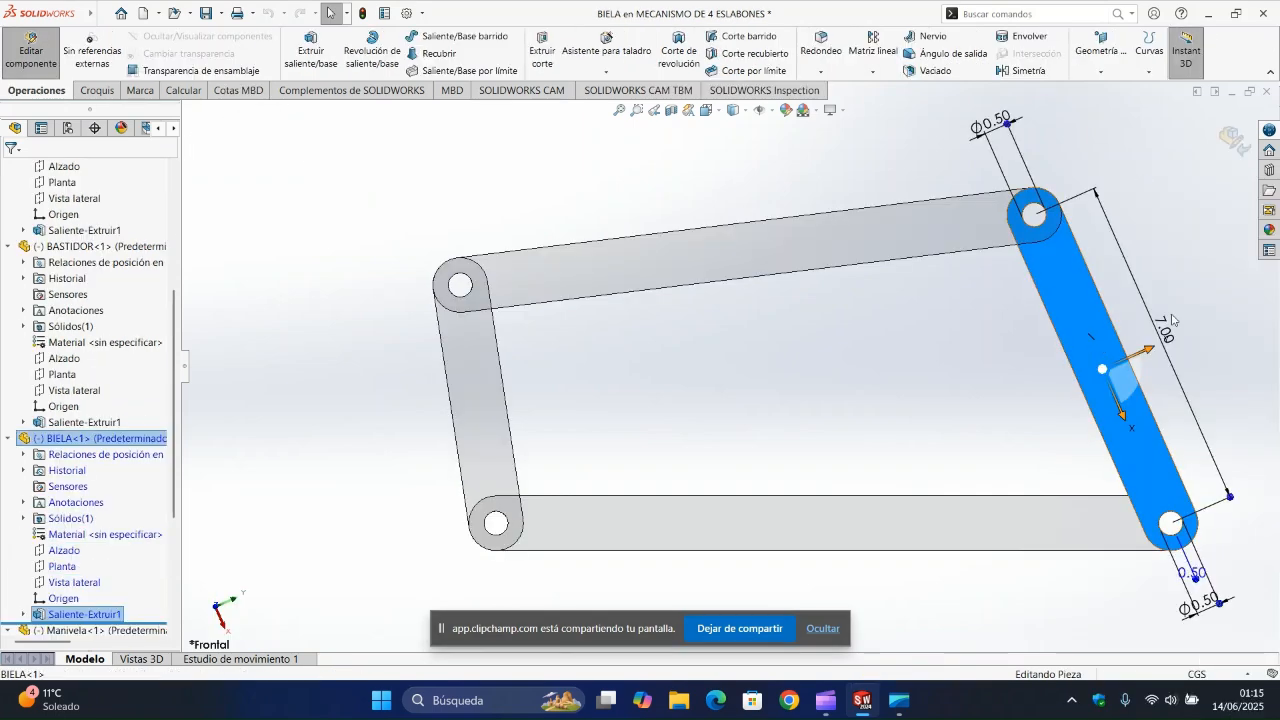
{"action": "left_click", "coordinate": [1164, 333]}
{"action": "left_click", "coordinate": [1112, 351]}
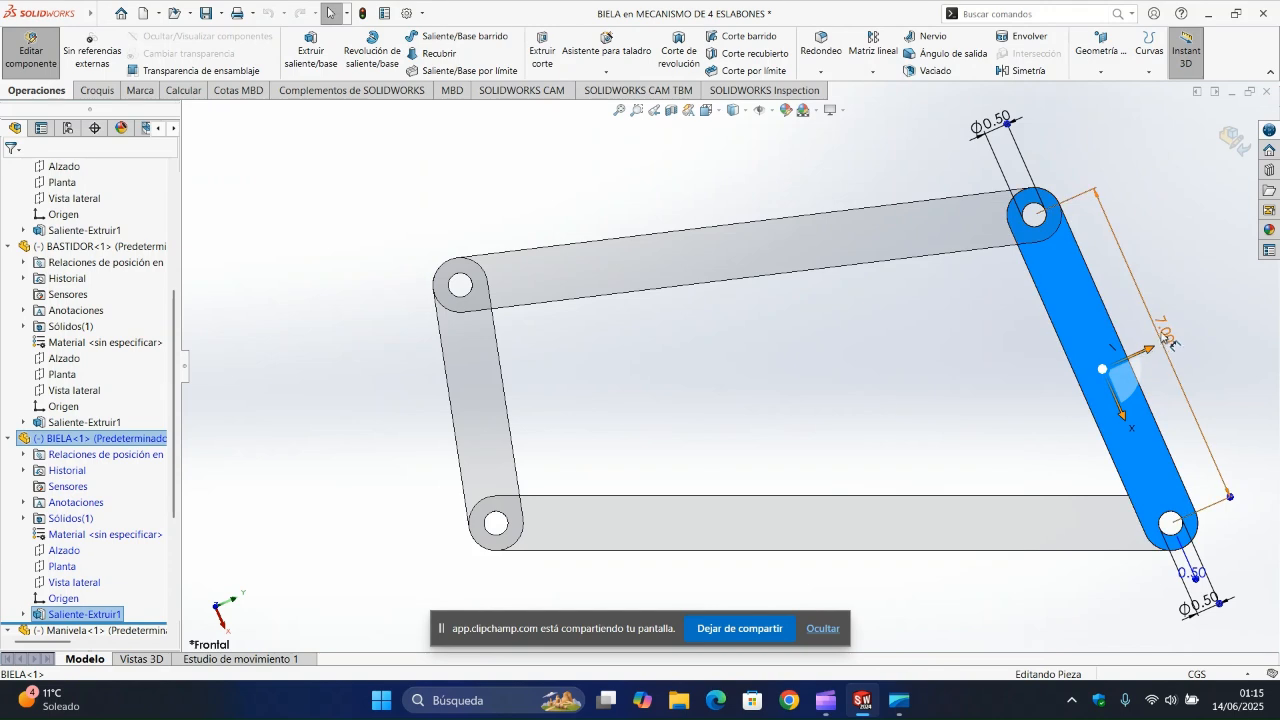
{"action": "left_click", "coordinate": [1167, 341]}
{"action": "left_click", "coordinate": [1101, 348]}
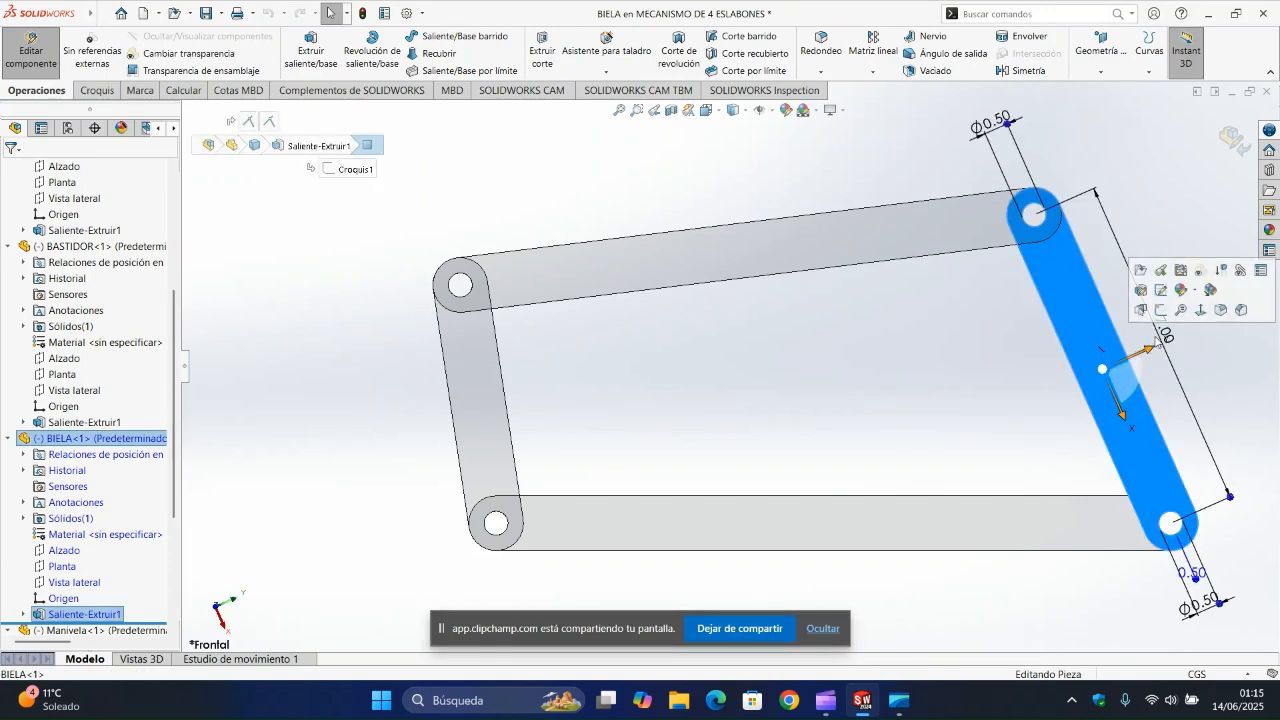
{"action": "double_click", "coordinate": [1160, 337]}
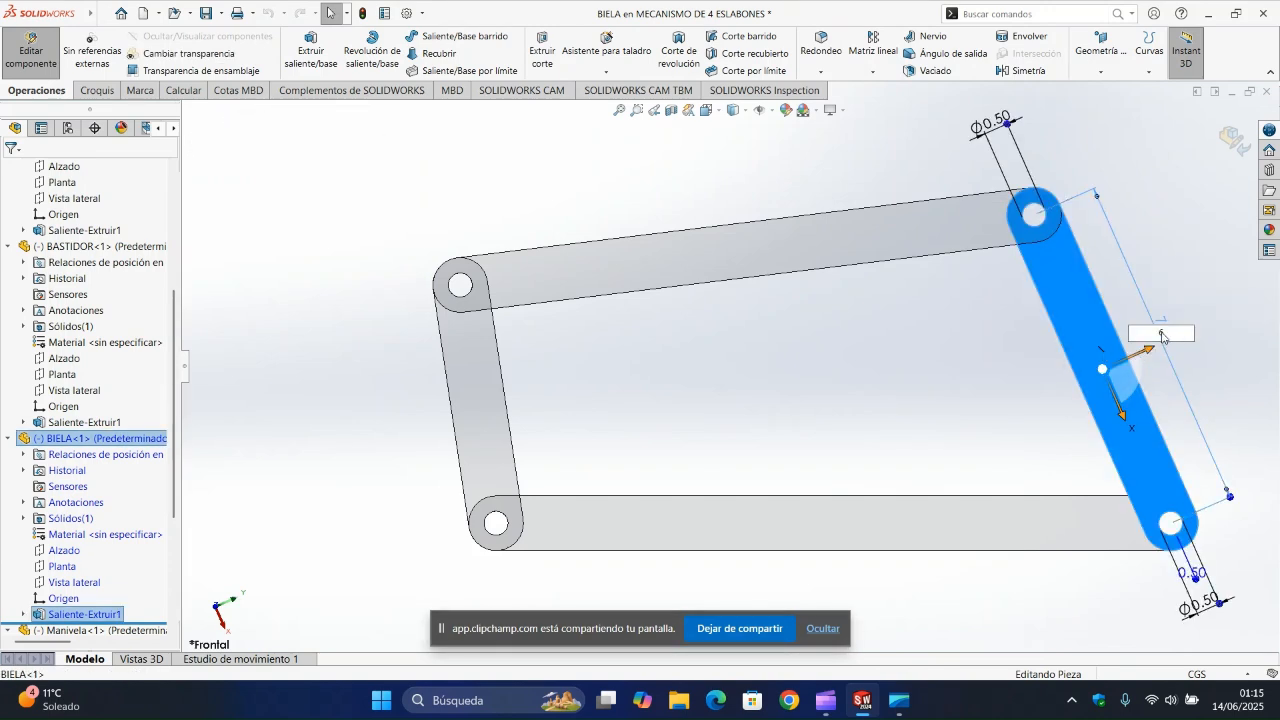
{"action": "type", "text": "6"}
{"action": "key", "text": "Return"}
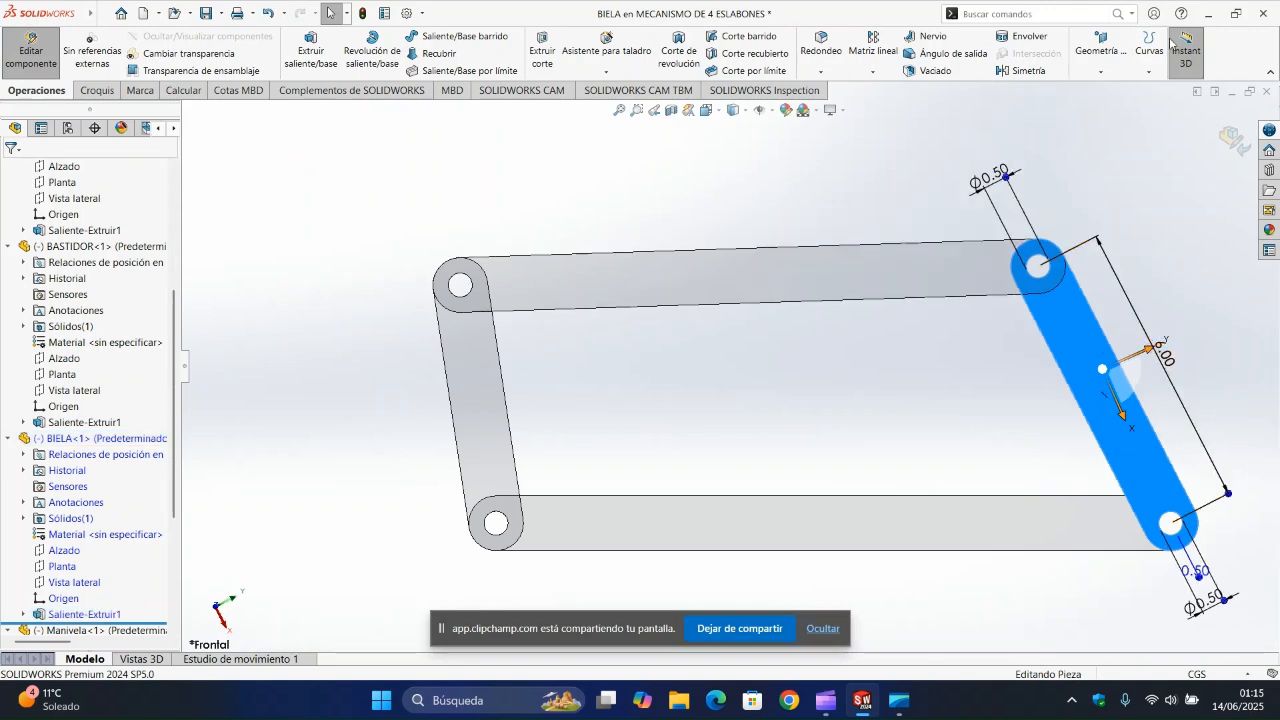
{"action": "left_click", "coordinate": [1220, 141]}
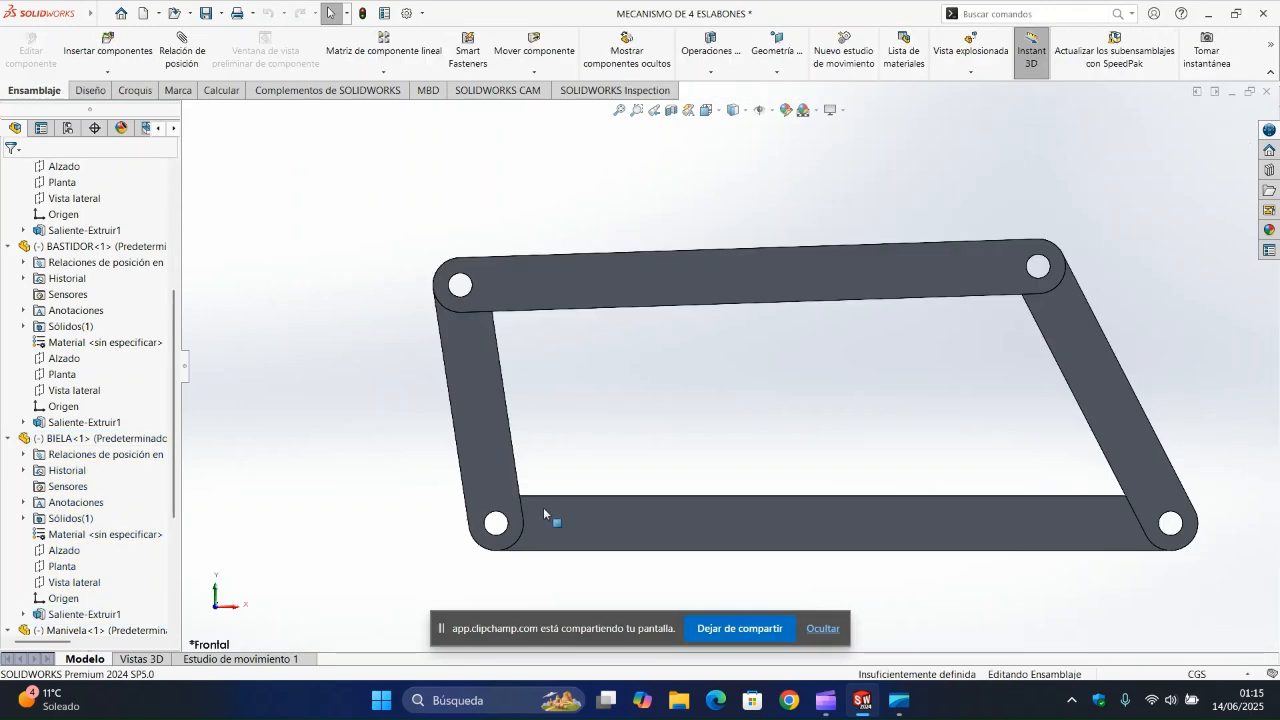
Step: Reopen Estudio de movimiento 1 and update the animation's initial state to the new positions of BASTIDOR, BIELA and Manivela
{"action": "scroll", "coordinate": [980, 380], "scroll_direction": "down", "scroll_amount": 5}
{"action": "scroll", "coordinate": [989, 386], "scroll_direction": "up", "scroll_amount": 8}
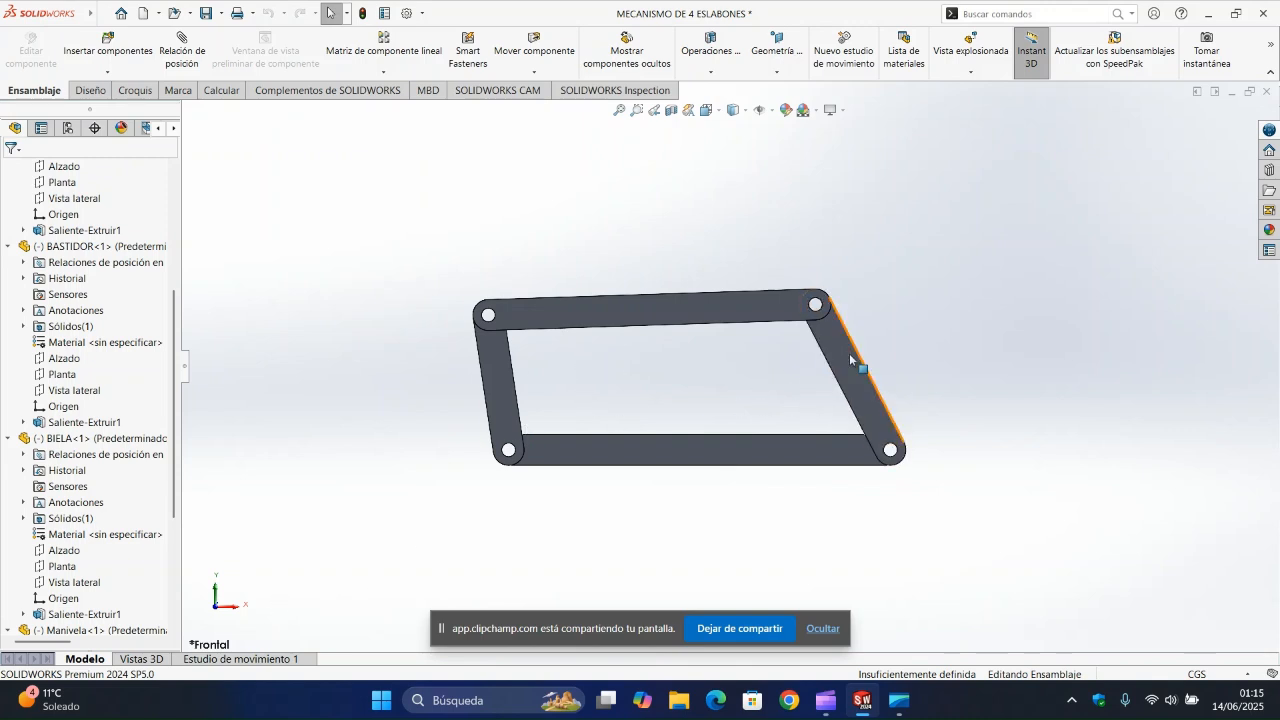
{"action": "left_click", "coordinate": [266, 659]}
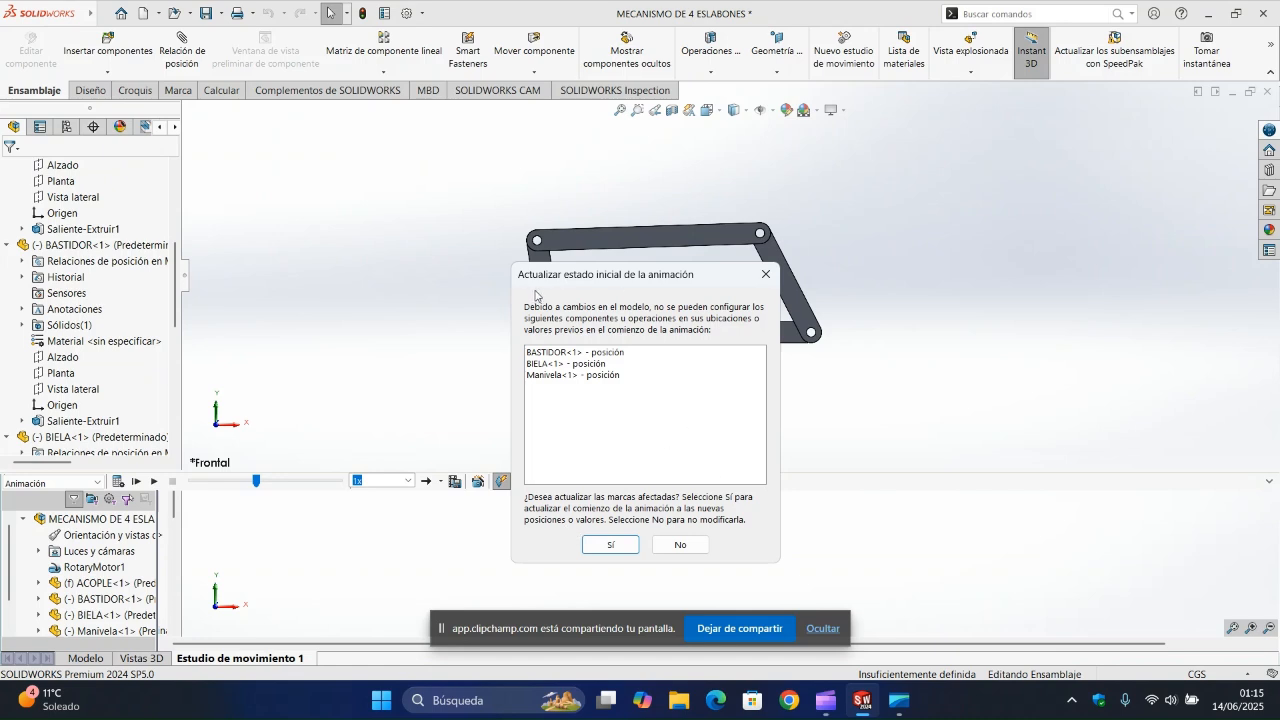
{"action": "left_click", "coordinate": [612, 546]}
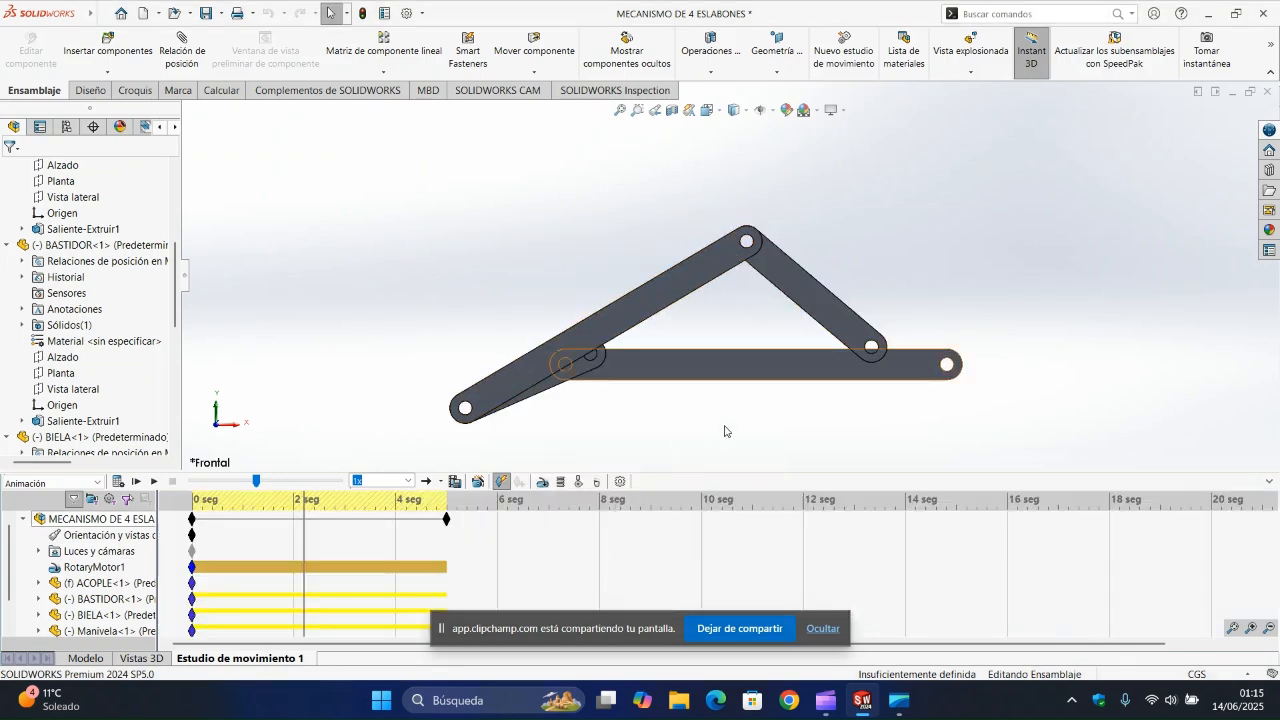
Step: Return to the model to check the resized linkage and create a new motion study for it
{"action": "left_click", "coordinate": [85, 658]}
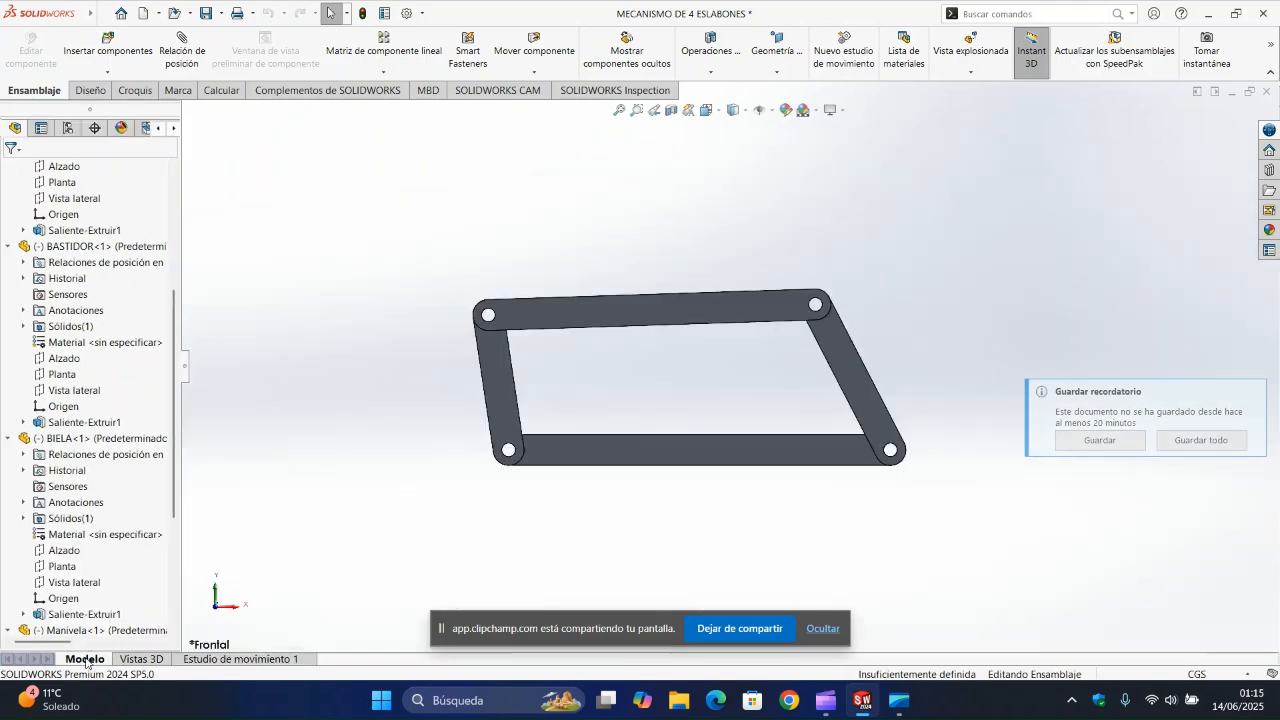
{"action": "right_click", "coordinate": [262, 660]}
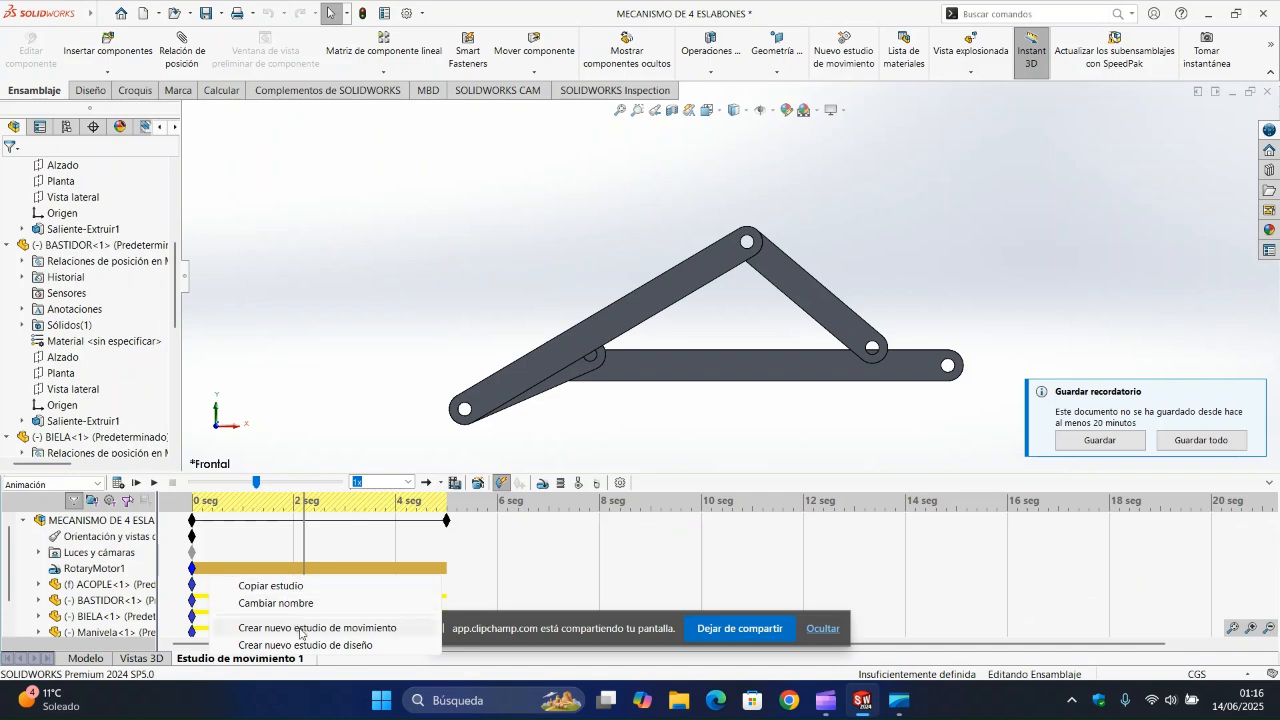
{"action": "left_click", "coordinate": [300, 628]}
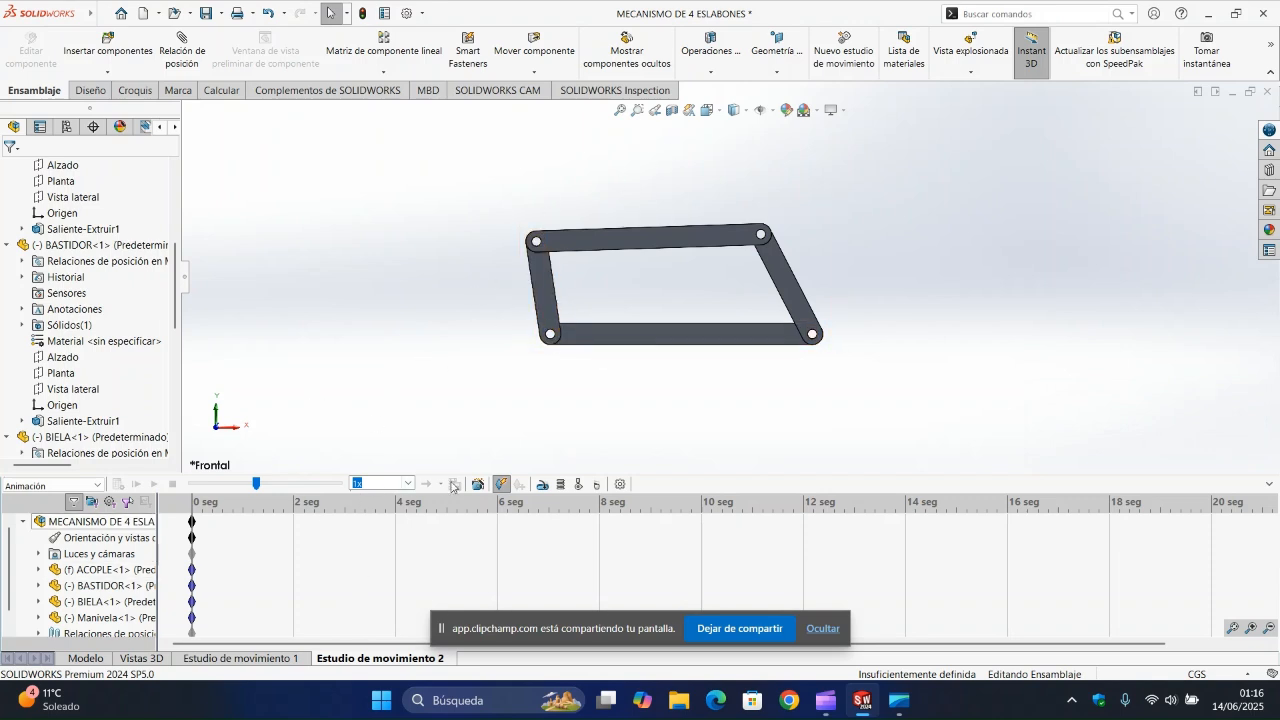
Step: Add a rotary motor to the face of Manivela with its direction reversed and a constant speed of 20 RPM
{"action": "left_click", "coordinate": [542, 486]}
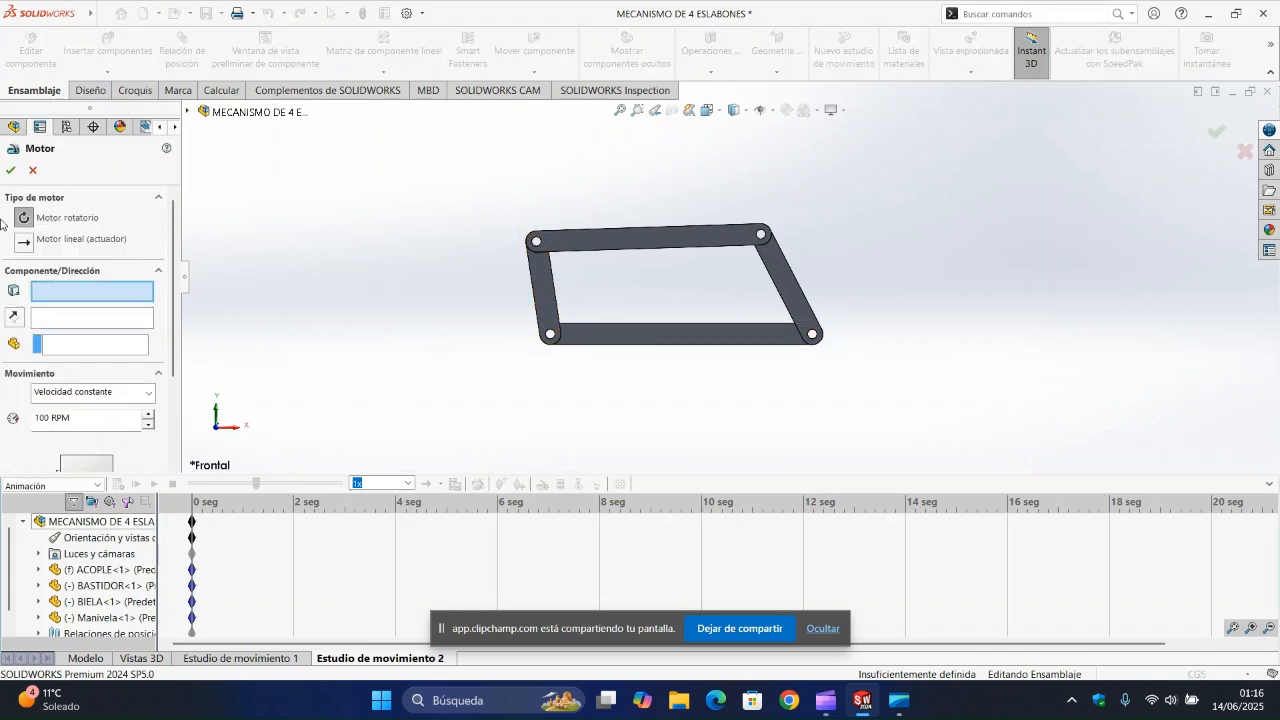
{"action": "left_click", "coordinate": [542, 300]}
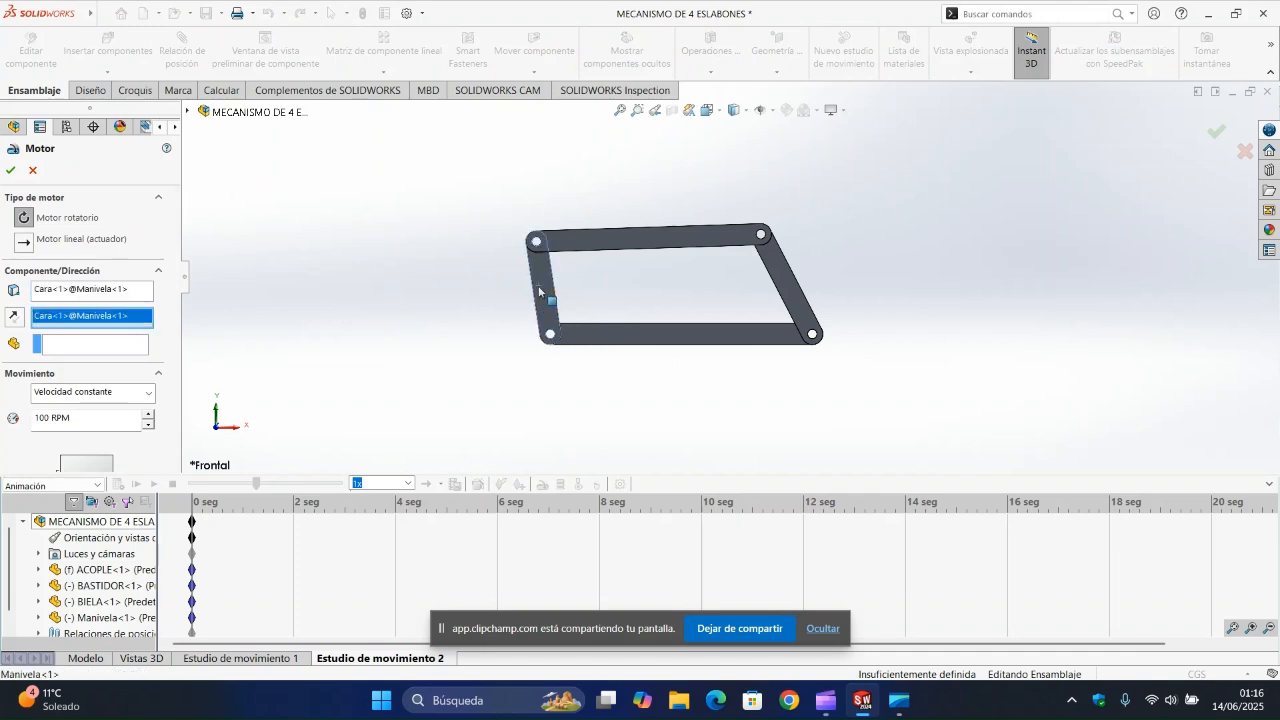
{"action": "left_click", "coordinate": [13, 317]}
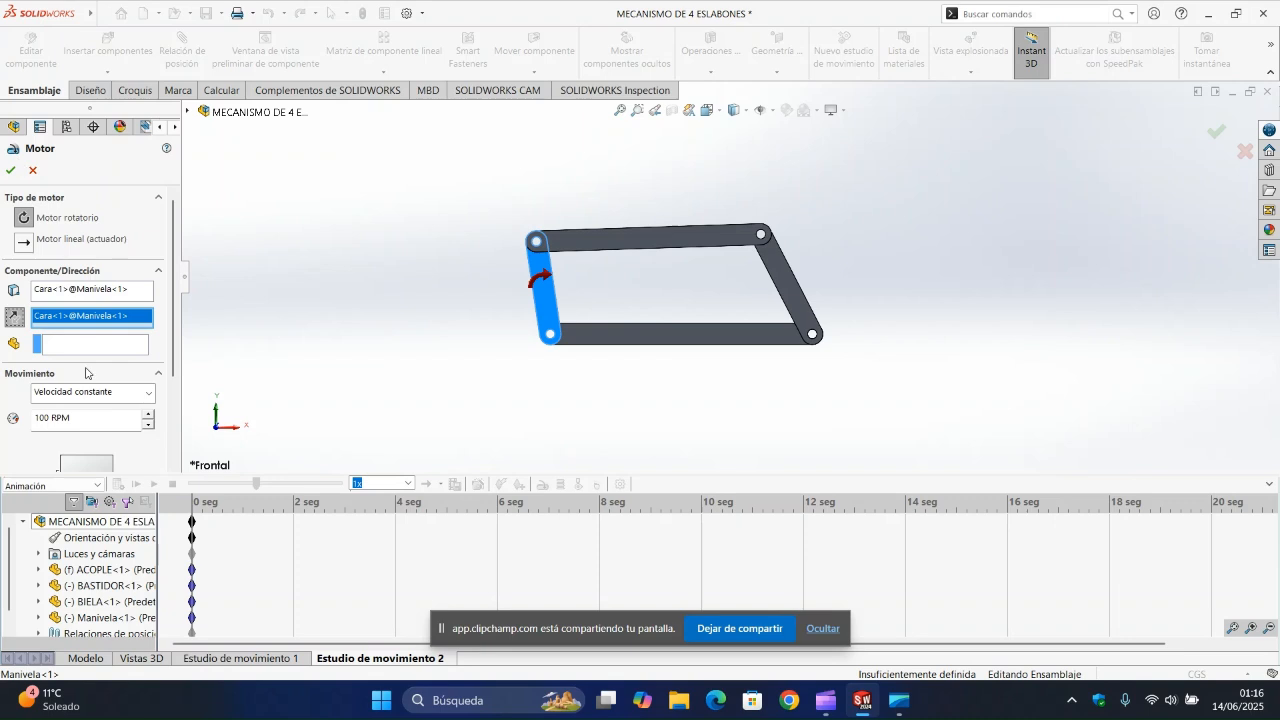
{"action": "left_click", "coordinate": [50, 418]}
{"action": "type", "text": "2"}
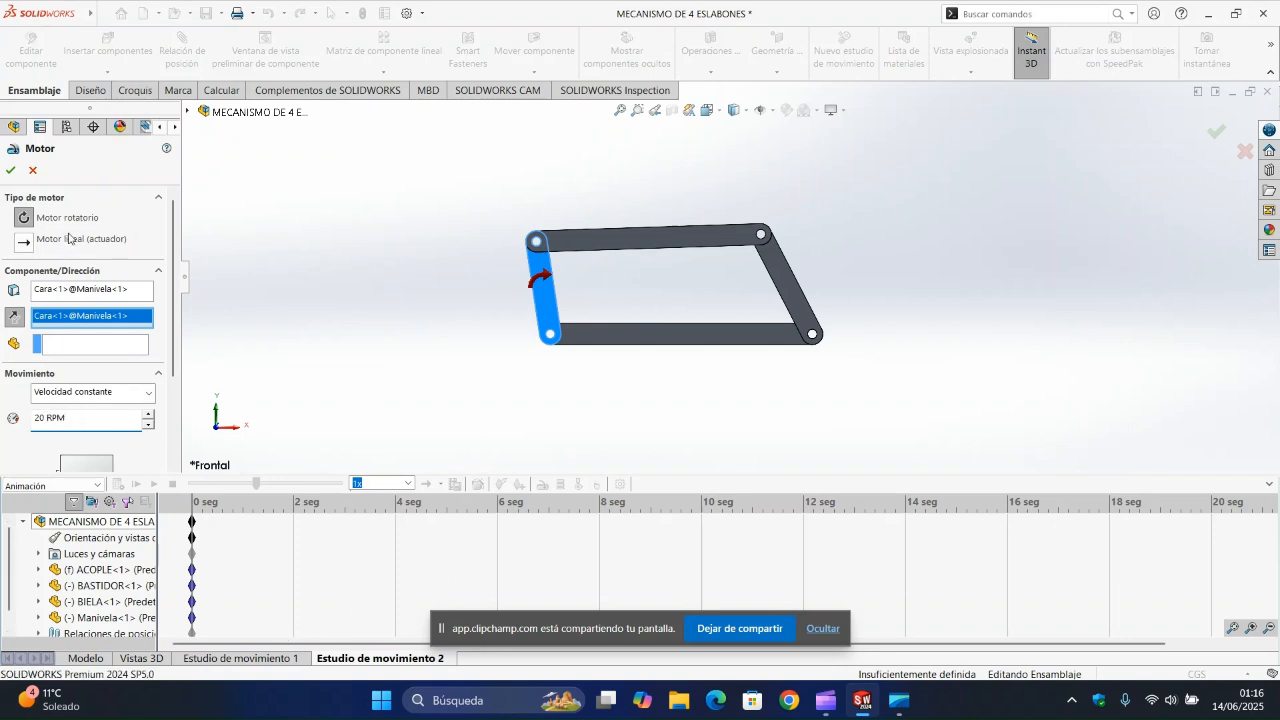
{"action": "left_click", "coordinate": [6, 173]}
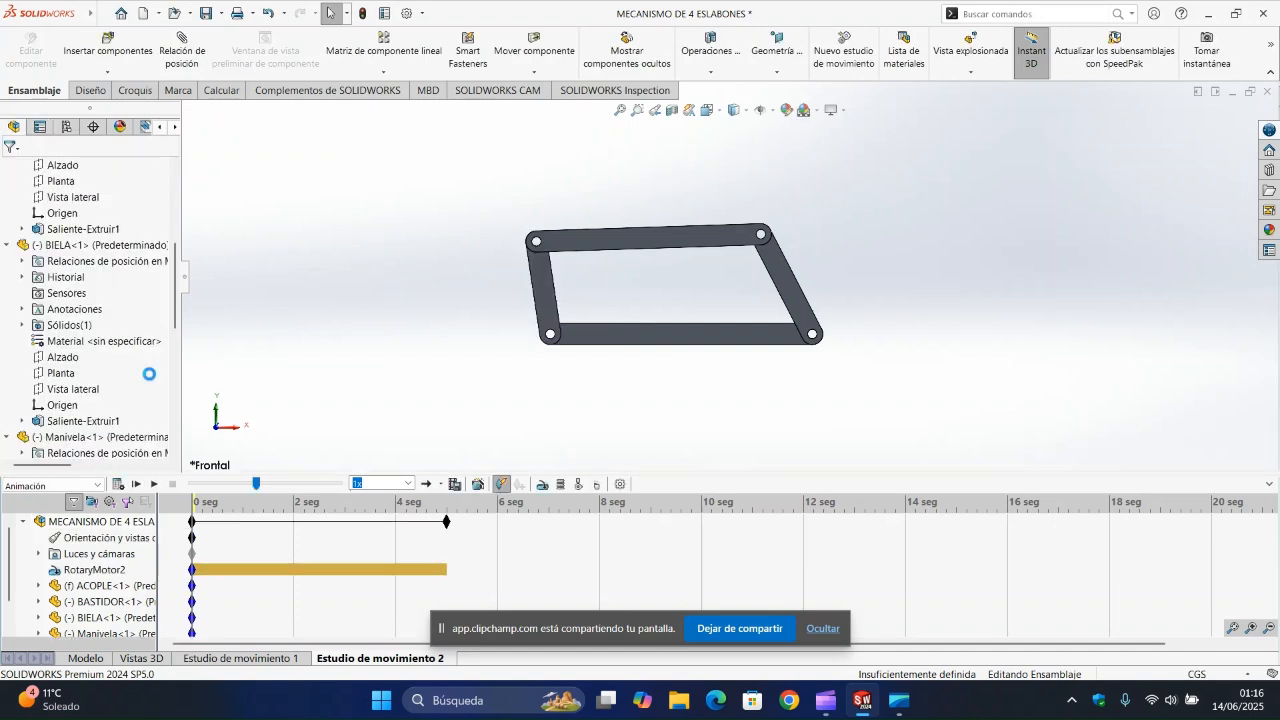
Step: Play the motion study animation, then shorten it to about 2.5 seconds and replay it
{"action": "left_click", "coordinate": [155, 486]}
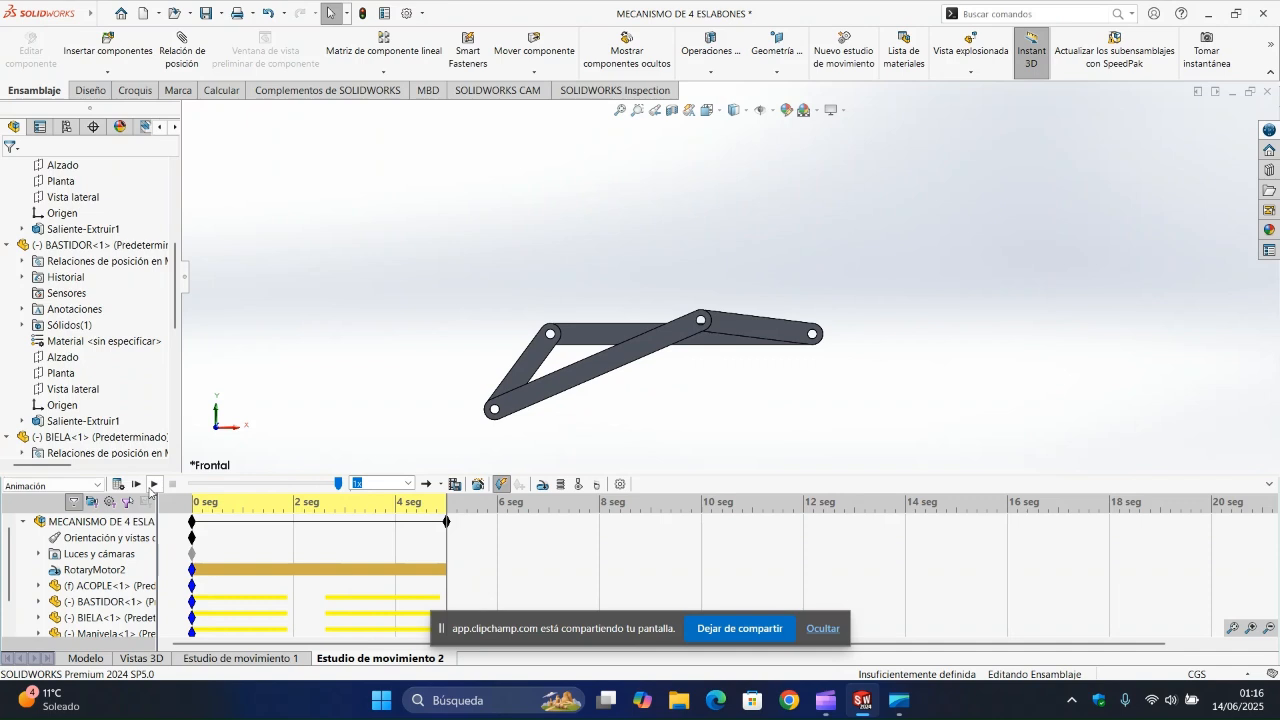
{"action": "left_click_drag", "start_coordinate": [447, 522], "coordinate": [320, 528]}
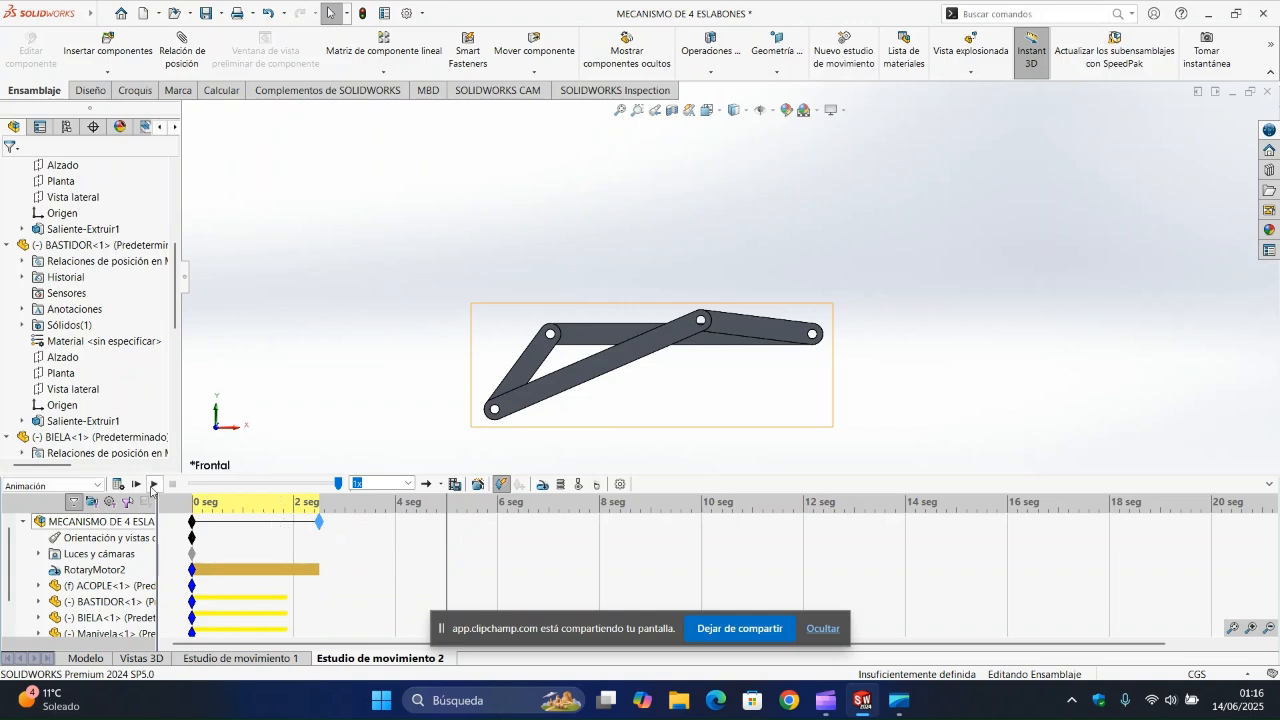
{"action": "left_click", "coordinate": [153, 485]}
Step: Extend the animation of Estudio de movimiento 2 to about 6.7 seconds and play the linkage motion from the start
{"action": "left_click_drag", "start_coordinate": [533, 537], "coordinate": [534, 537]}
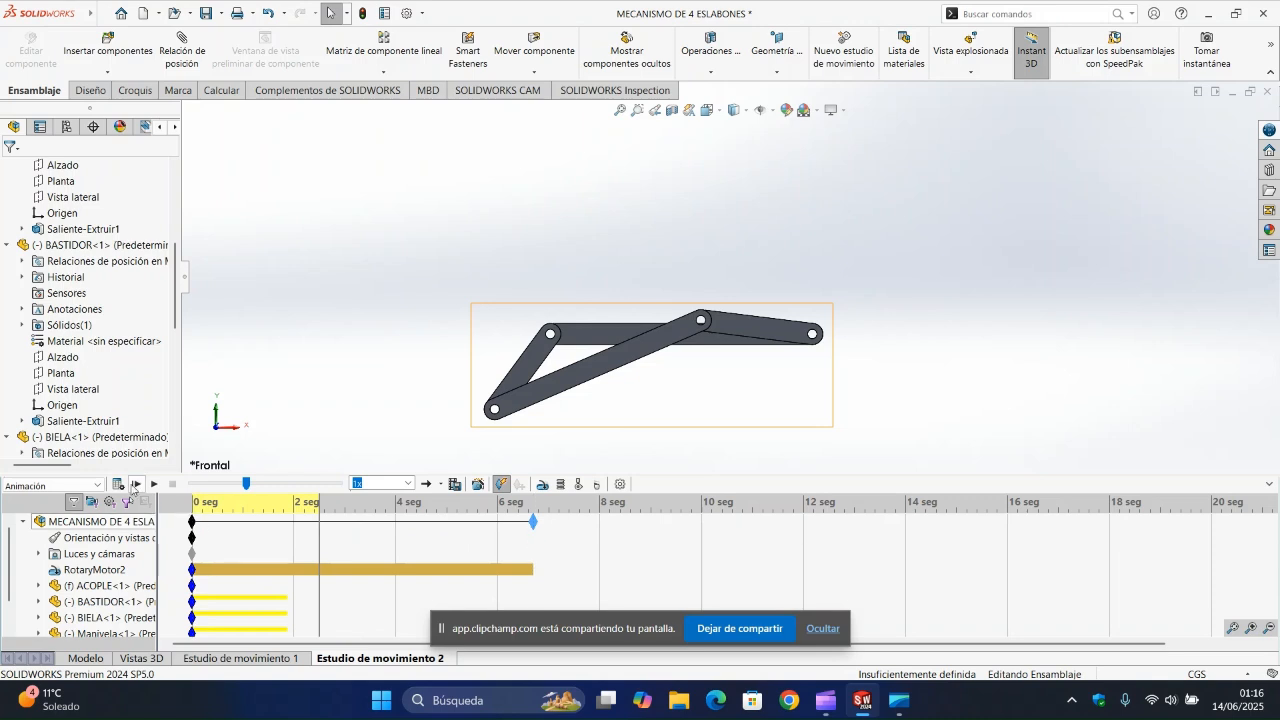
{"action": "left_click", "coordinate": [154, 485]}
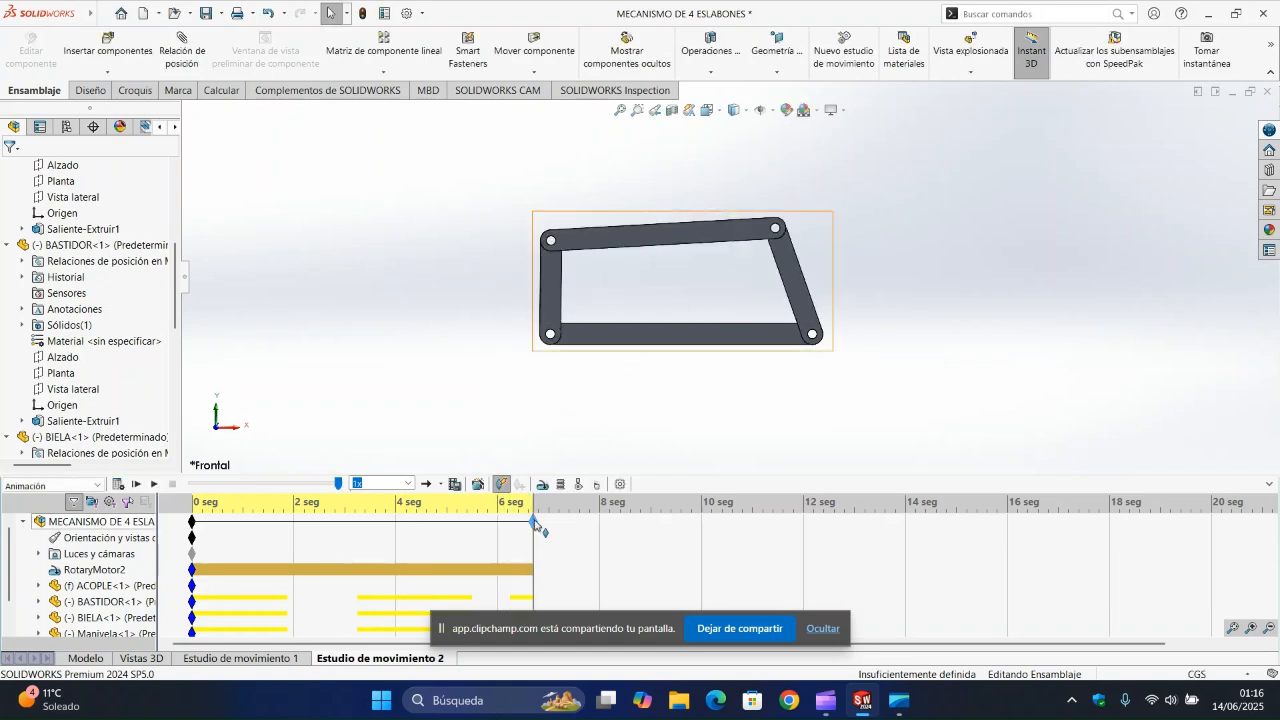
{"action": "left_click_drag", "start_coordinate": [232, 528], "coordinate": [191, 522]}
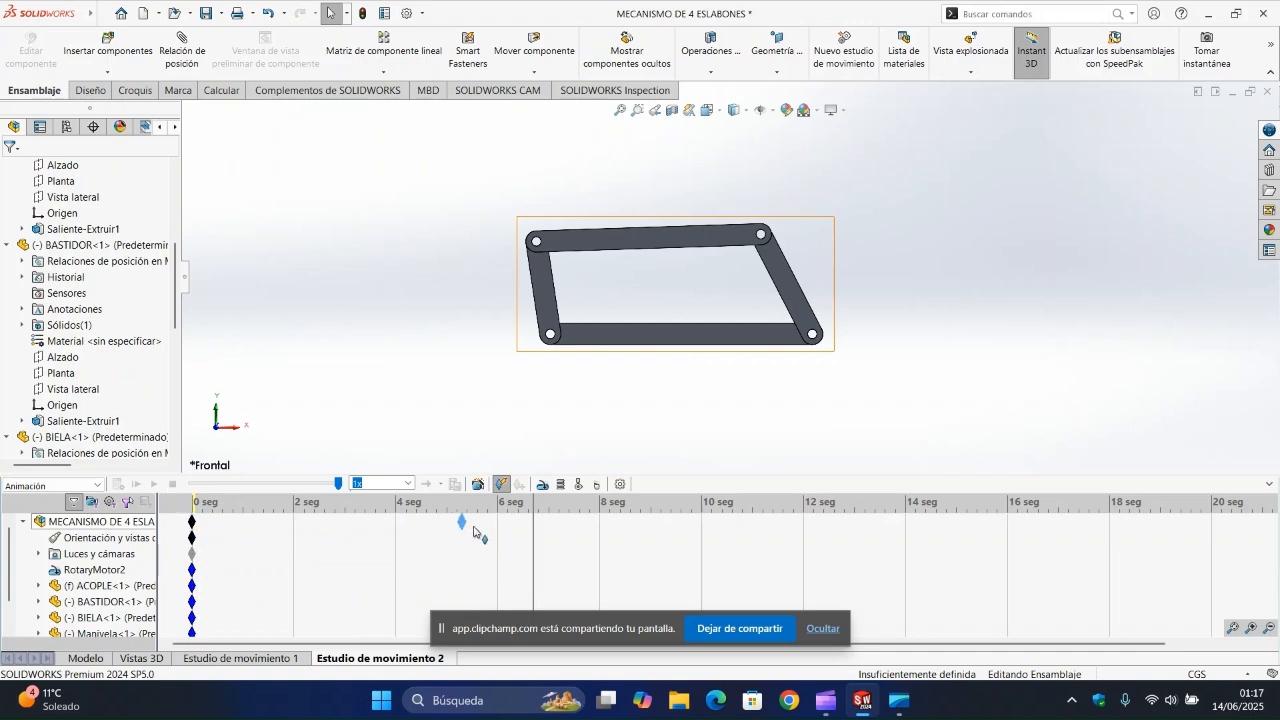
{"action": "left_click_drag", "start_coordinate": [531, 532], "coordinate": [533, 522]}
{"action": "left_click", "coordinate": [139, 485]}
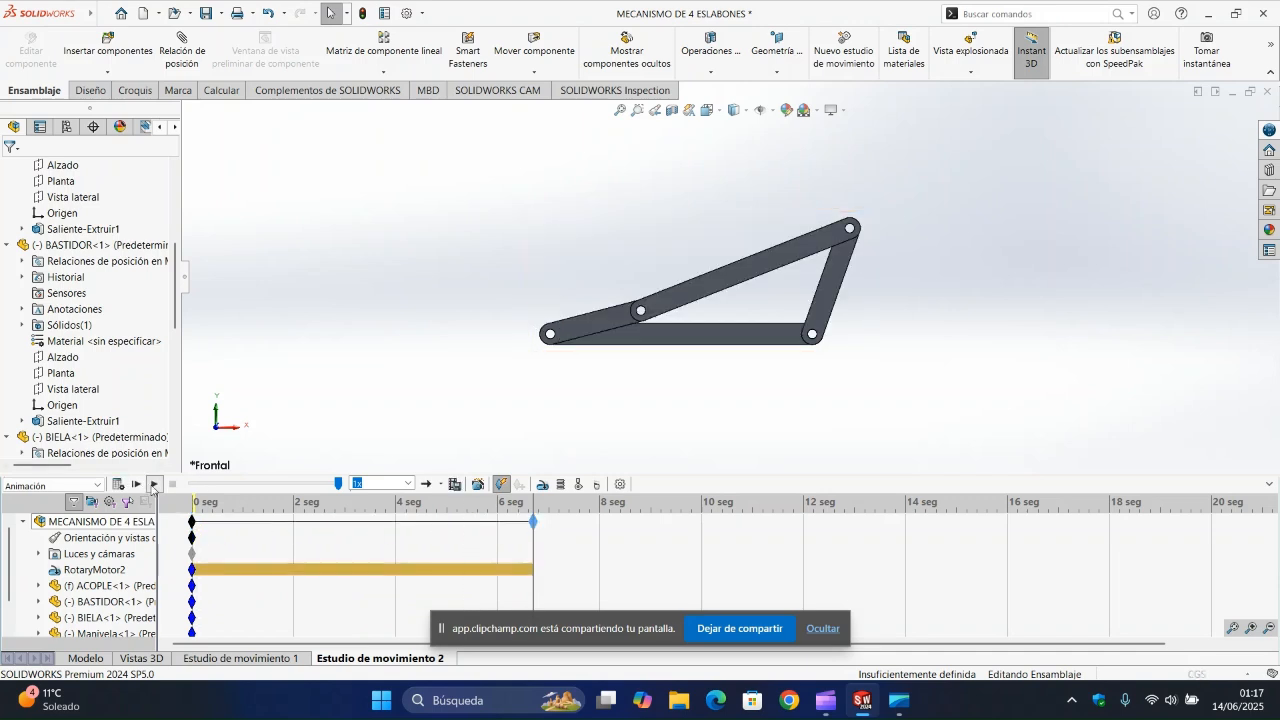